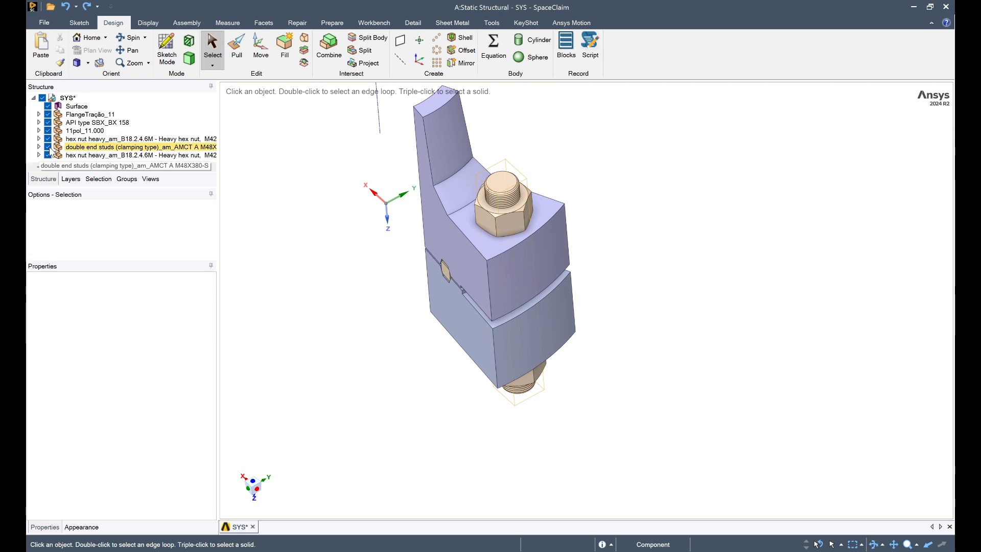
Sketch a circle on the upper nut's top face, centred on the stud and matching the face's outer edge, and finish it as a surface.
click(456, 177)
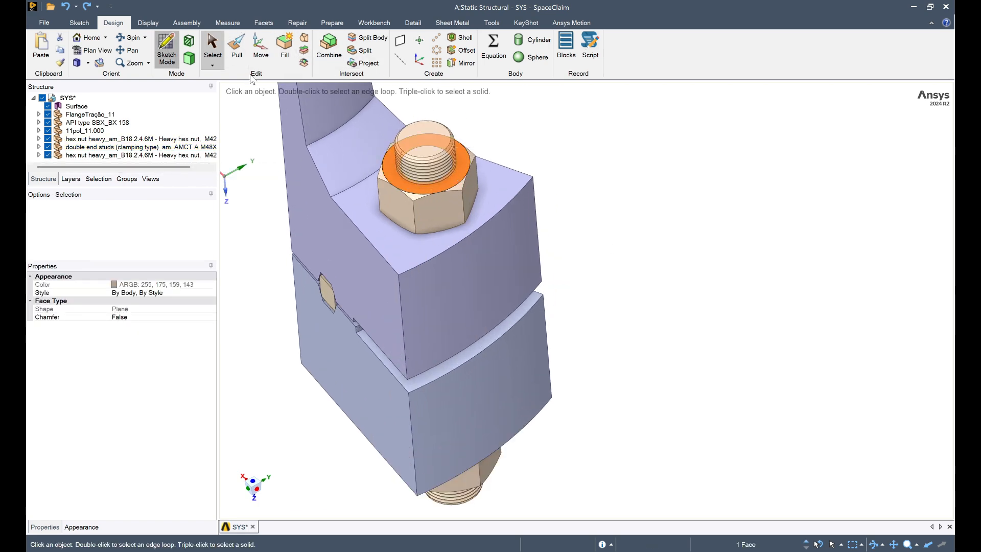
key(k)
click(251, 482)
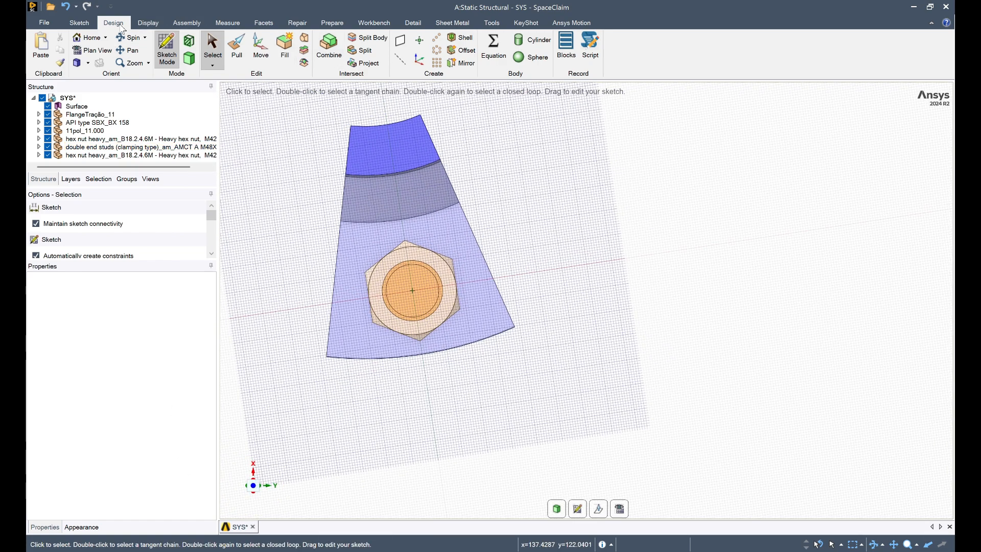
key(l)
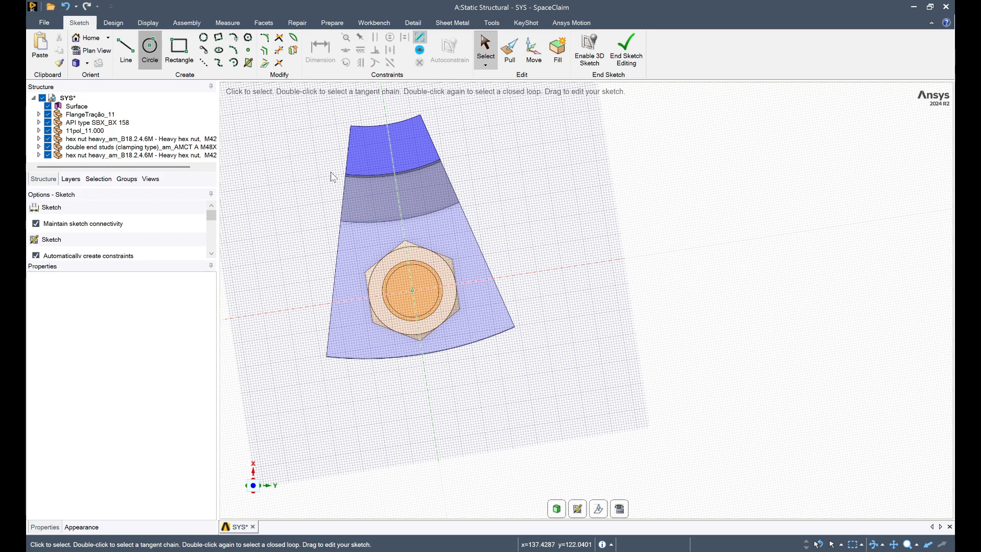
key(c)
click(411, 291)
scroll(427, 278, up, 2)
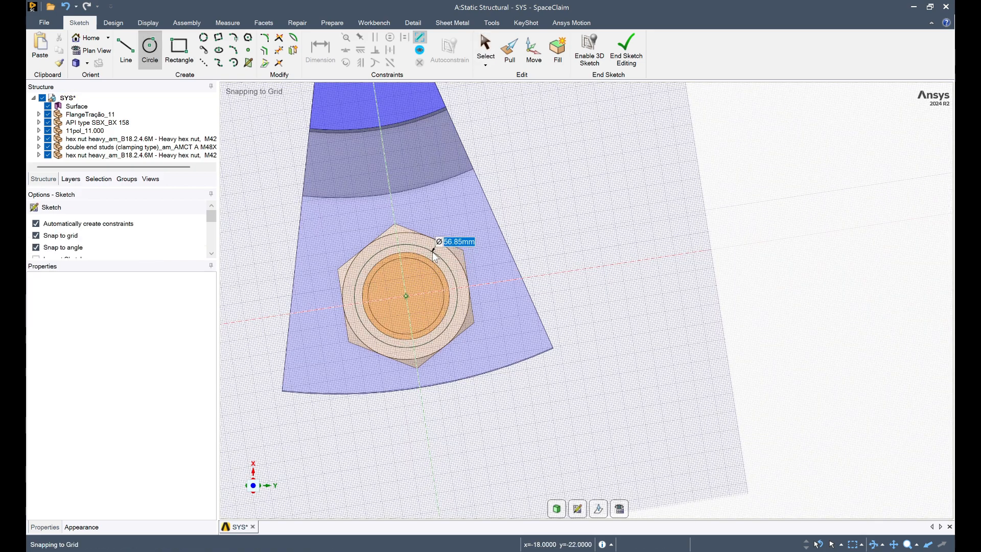
click(432, 251)
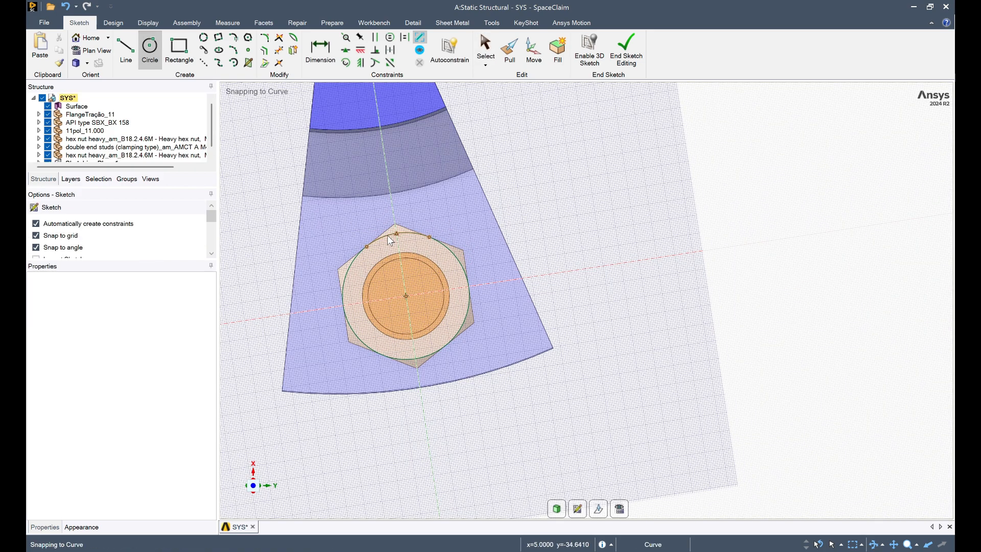
middle_drag(464, 269, 464, 271)
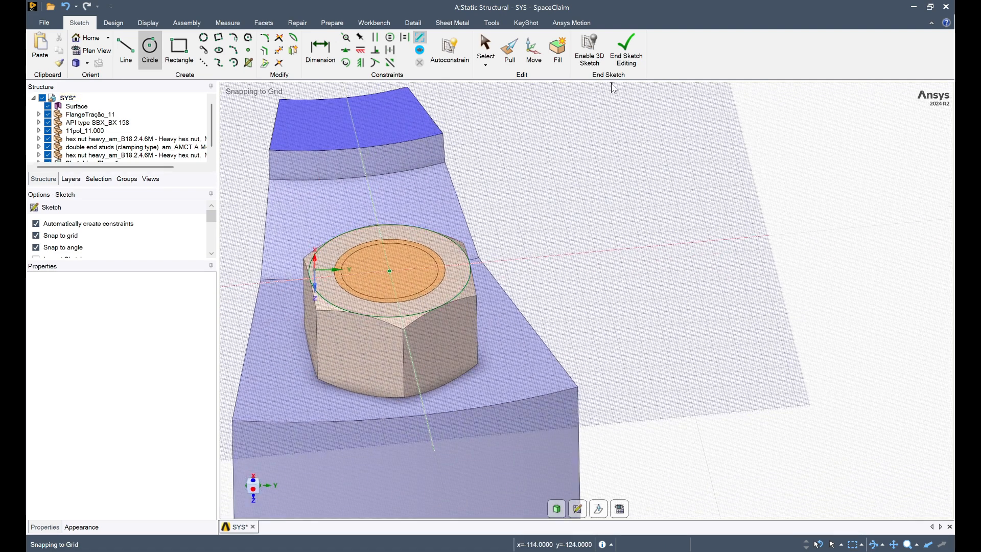
click(627, 60)
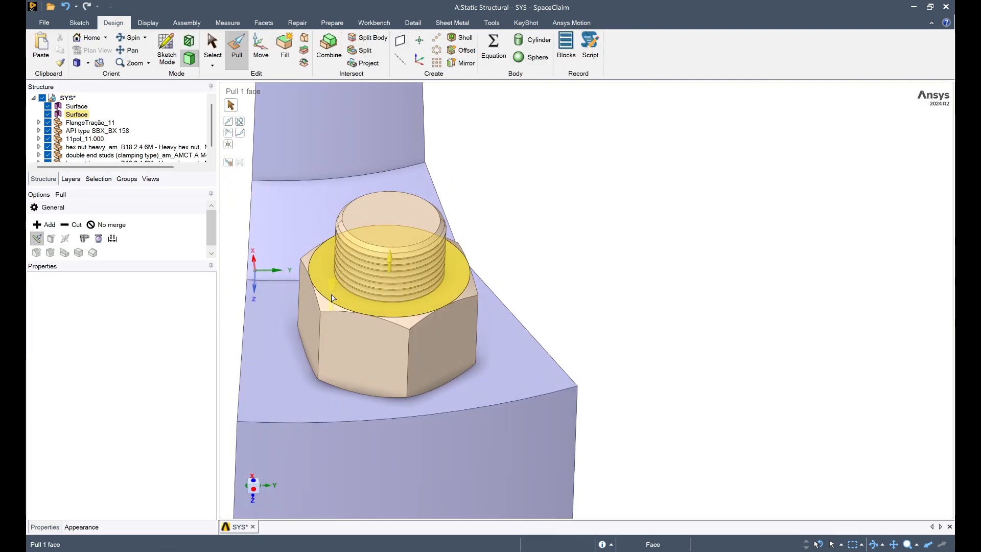
click(336, 321)
middle_drag(337, 319, 526, 346)
click(525, 346)
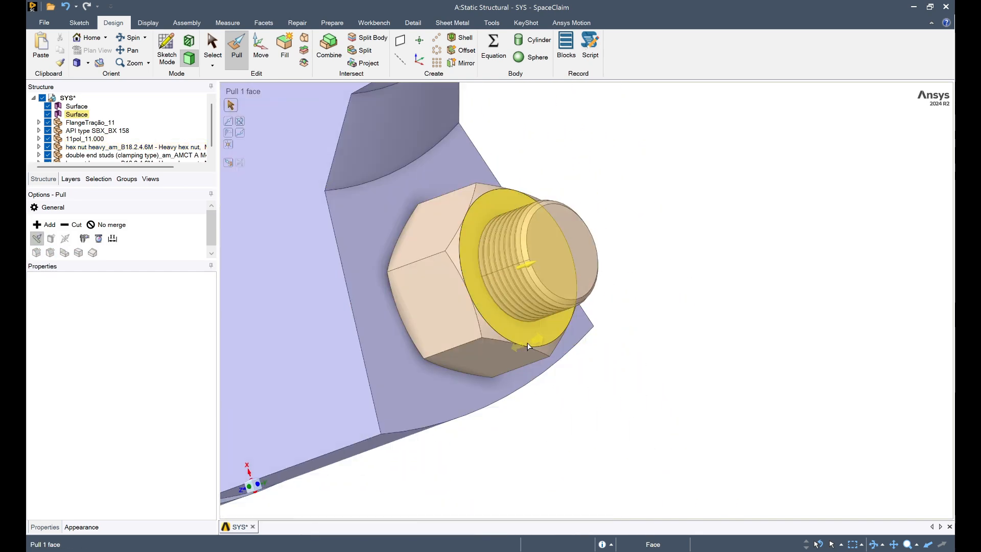
click(390, 244)
middle_drag(436, 252, 532, 332)
scroll(530, 330, up, 3)
click(497, 302)
key(Escape)
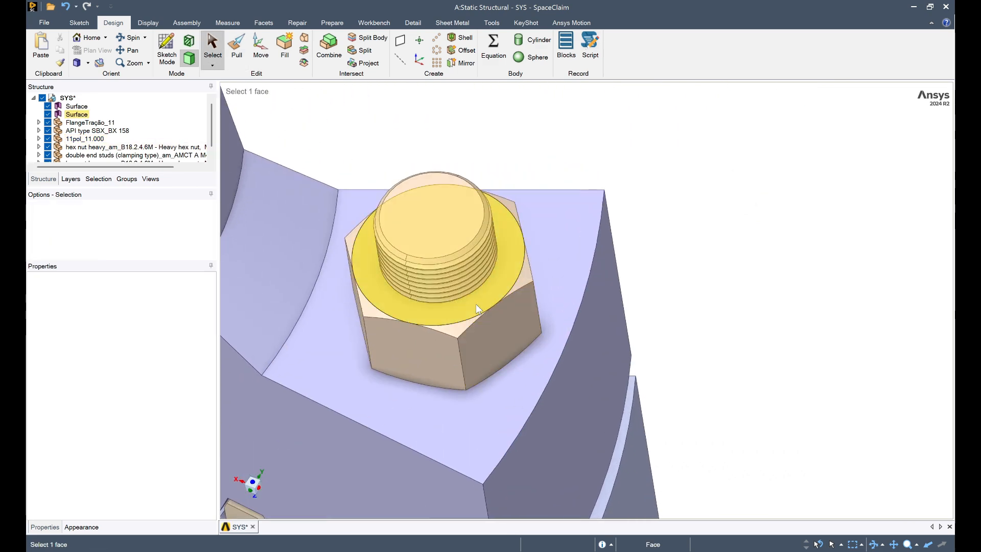
Project the new circular surface onto the lower flange's outer end face, where the opposite nut is seated.
click(466, 303)
middle_drag(467, 306, 480, 330)
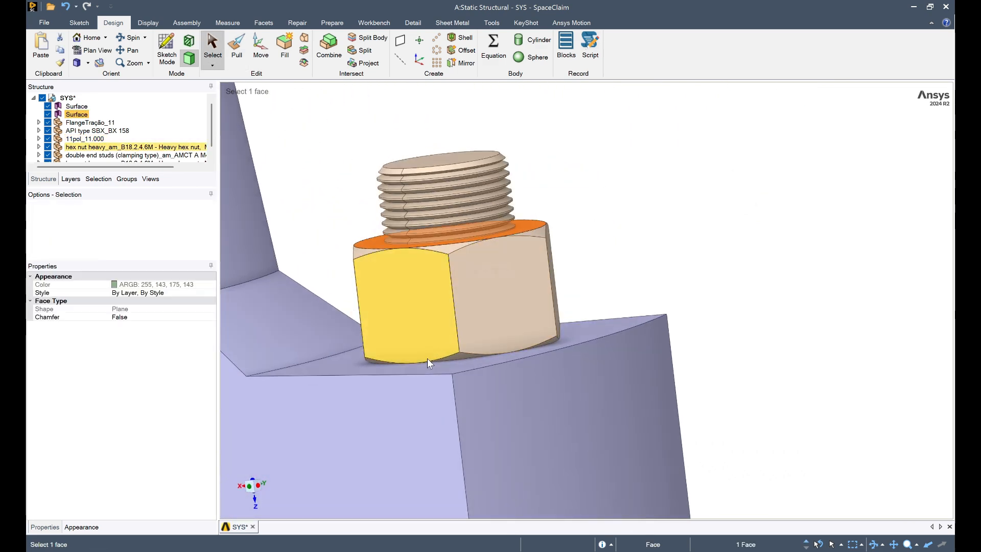
middle_drag(427, 360, 321, 140)
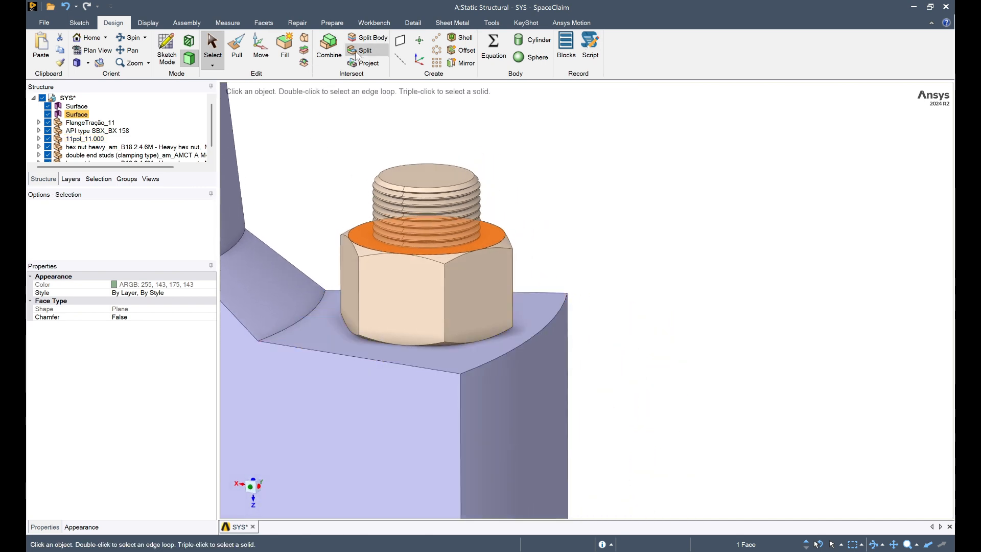
click(363, 63)
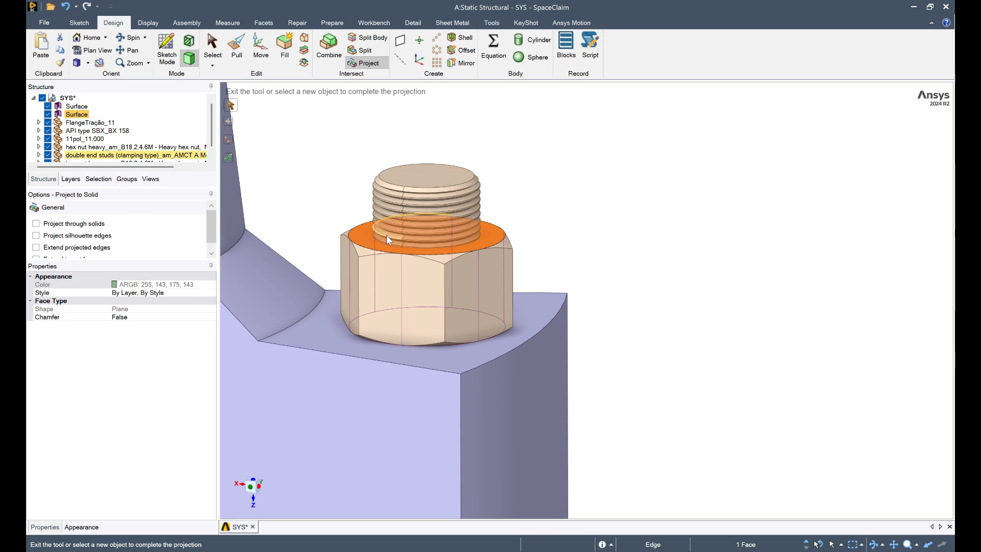
middle_drag(388, 238, 383, 263)
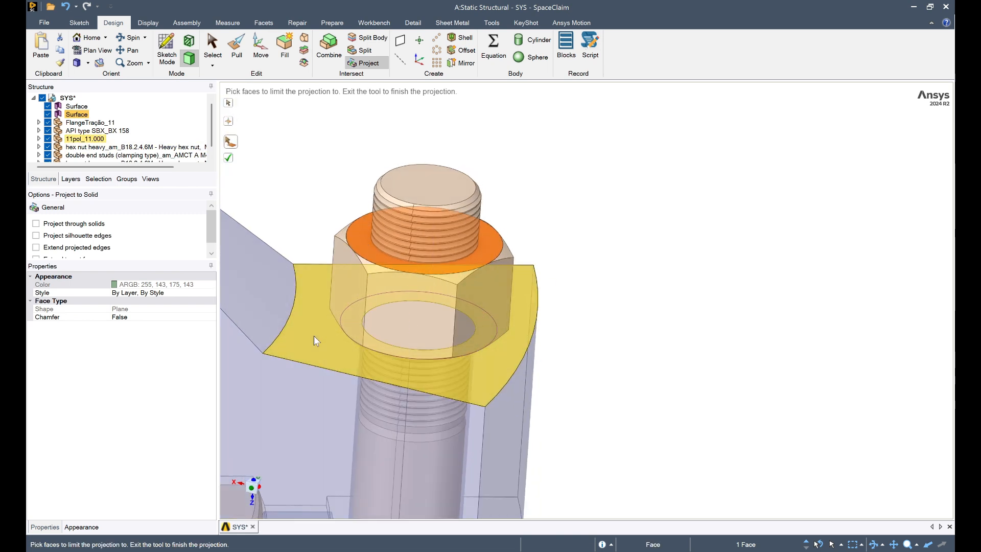
middle_drag(313, 336, 363, 336)
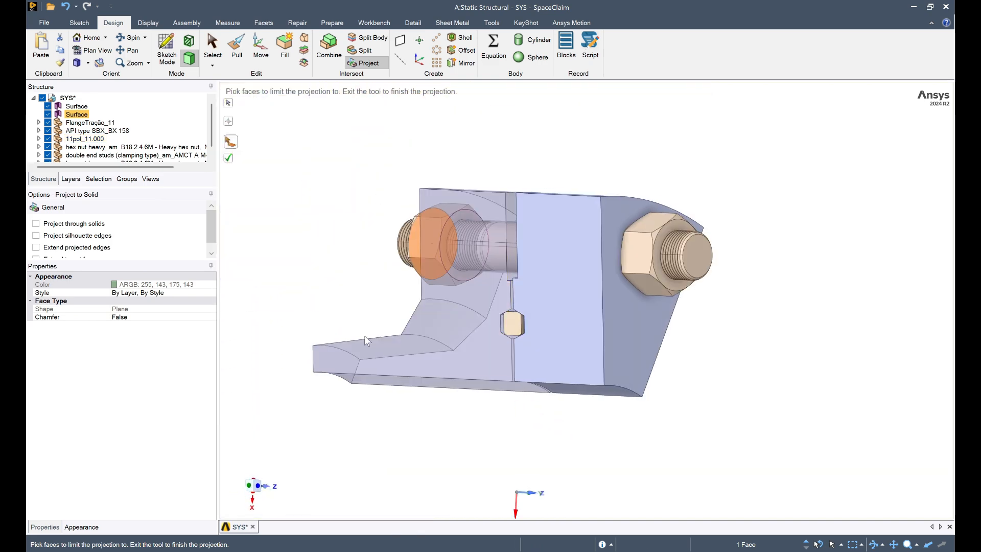
middle_drag(627, 226, 323, 223)
middle_drag(547, 280, 693, 284)
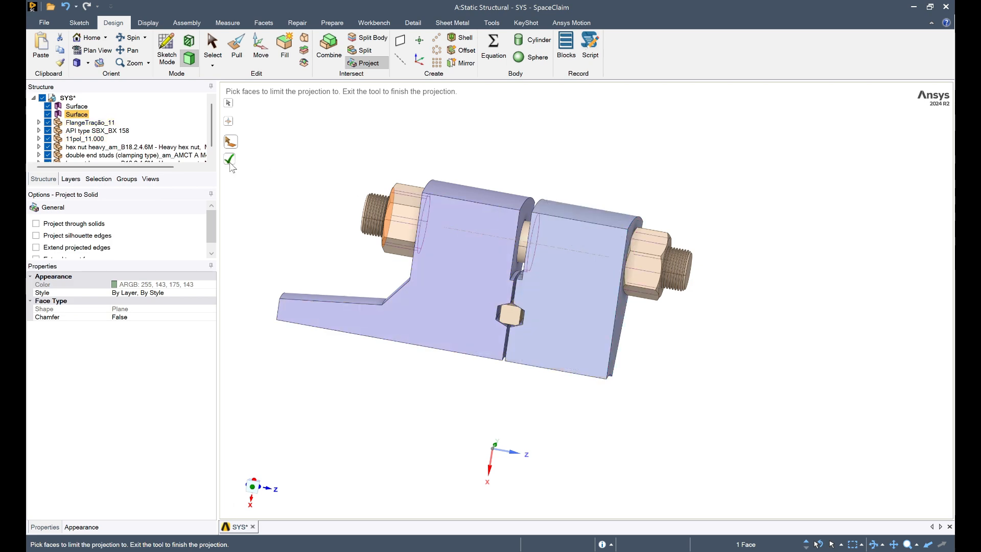
middle_drag(639, 276, 532, 300)
click(545, 355)
middle_drag(545, 355, 654, 332)
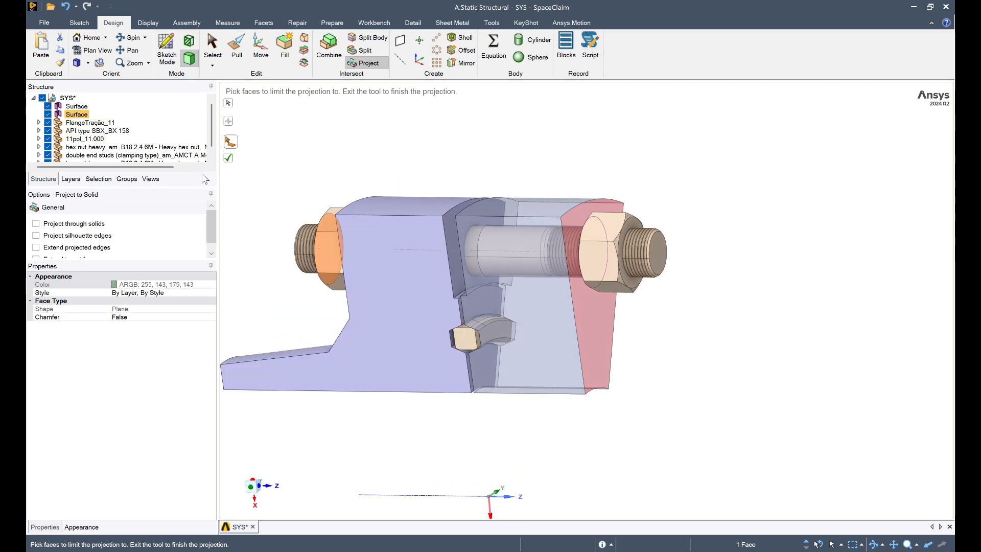
click(228, 161)
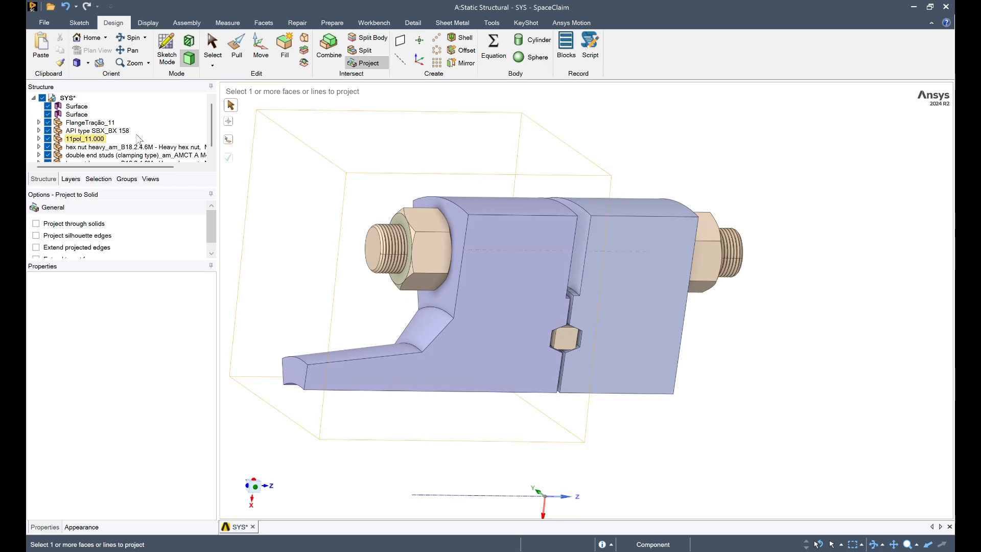
Hide both hex nuts and the stud, and project the circular surface onto the upper flange's nut seating face.
click(48, 139)
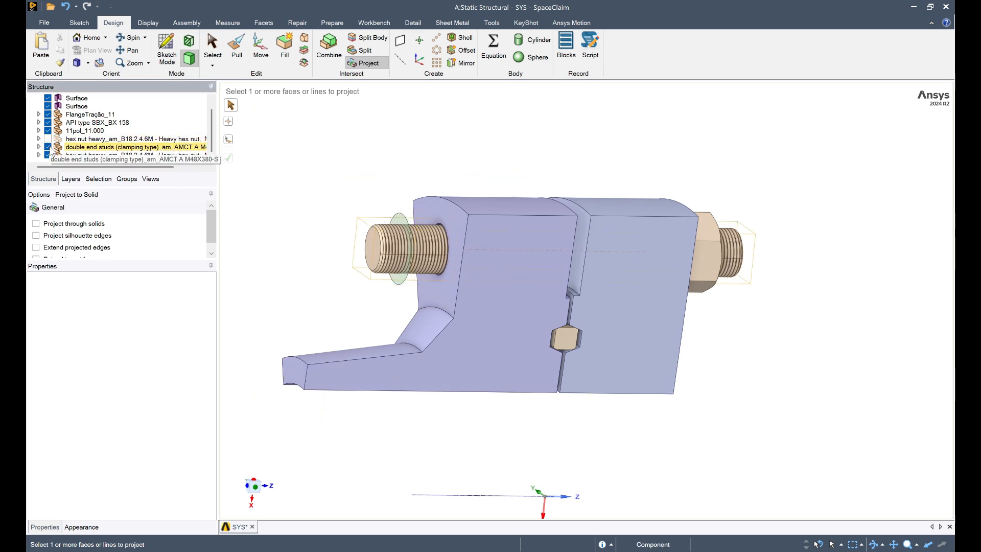
click(48, 147)
middle_drag(588, 286, 300, 238)
click(302, 242)
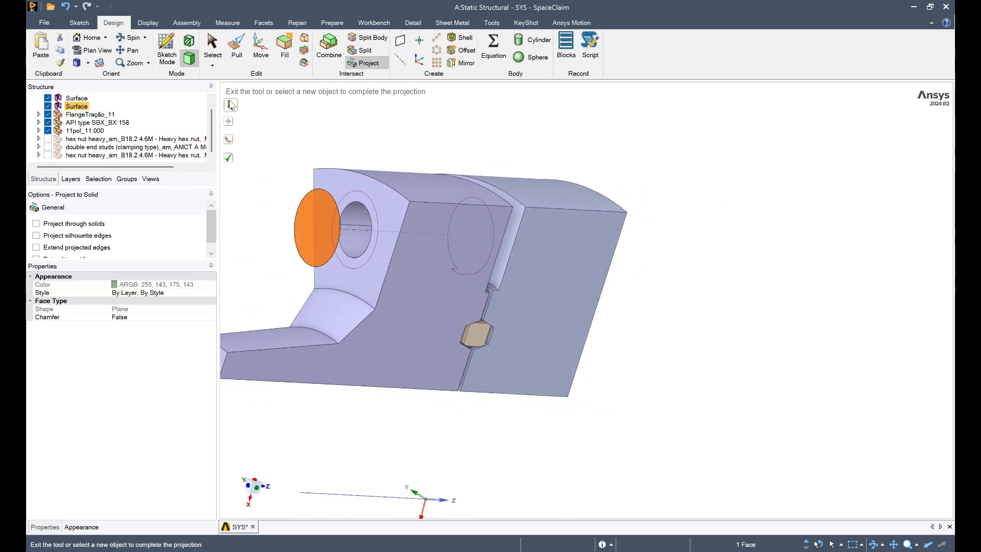
click(328, 181)
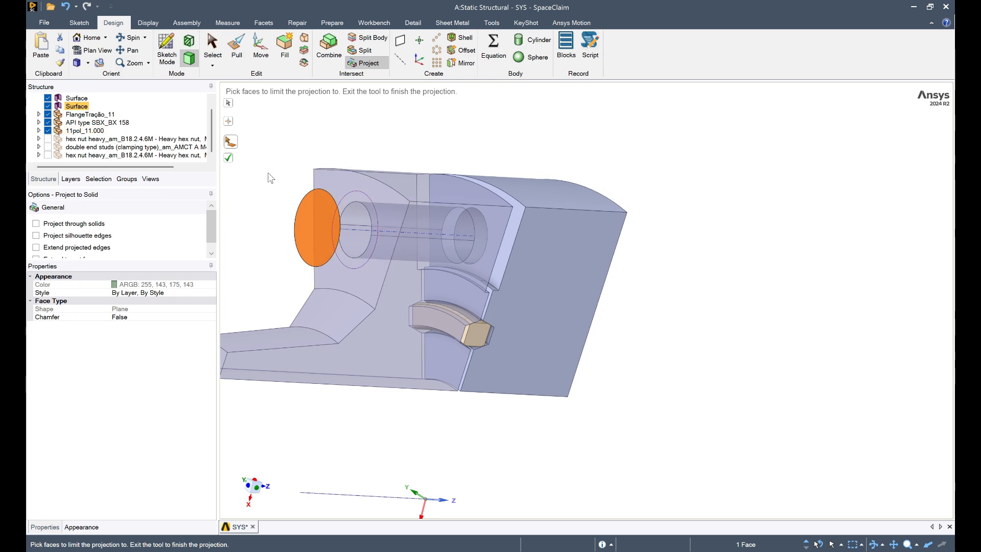
click(229, 160)
Delete the two standalone surfaces and exit the Project tool.
click(394, 180)
middle_drag(393, 179, 184, 146)
click(547, 232)
middle_drag(344, 243, 164, 161)
scroll(84, 116, up, 1)
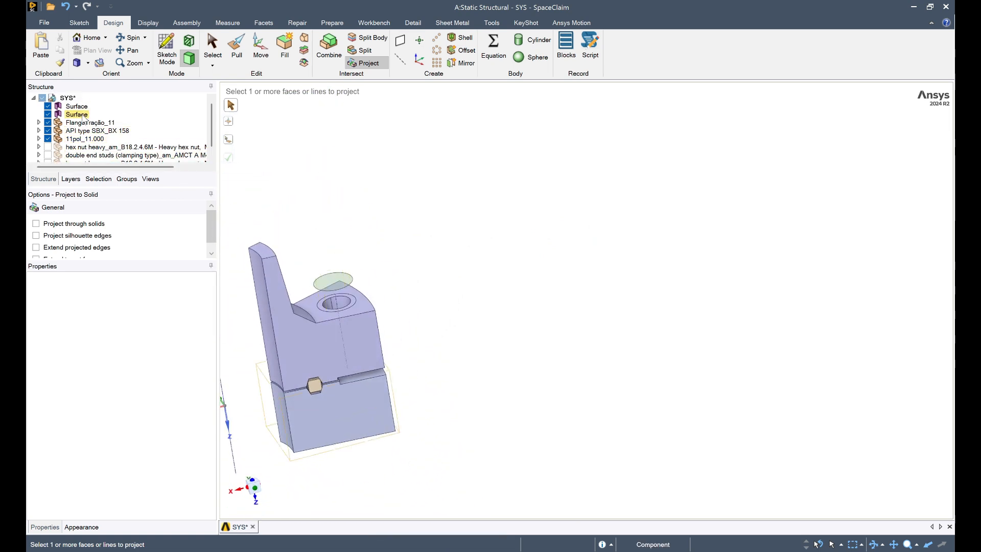
click(74, 113)
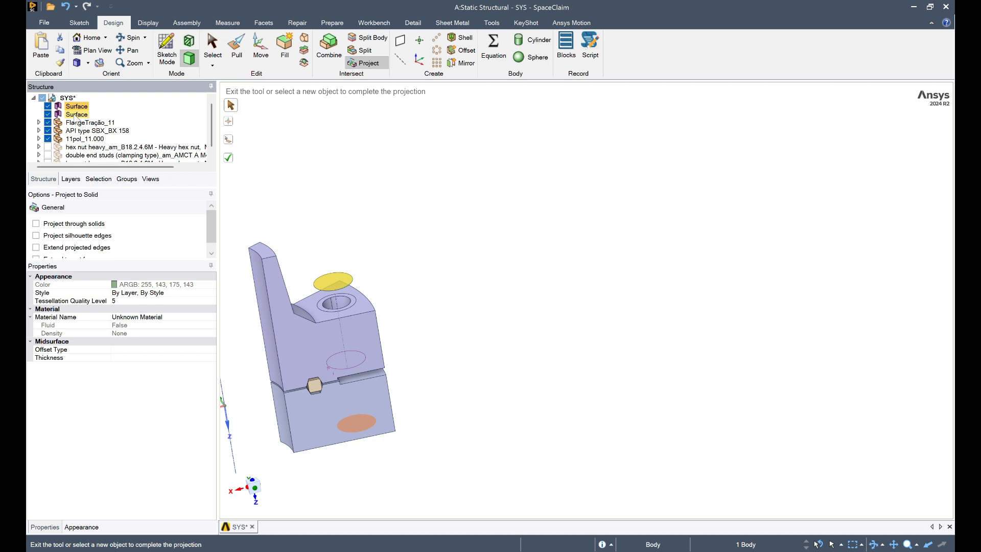
ctrl+click(75, 115)
key(Delete)
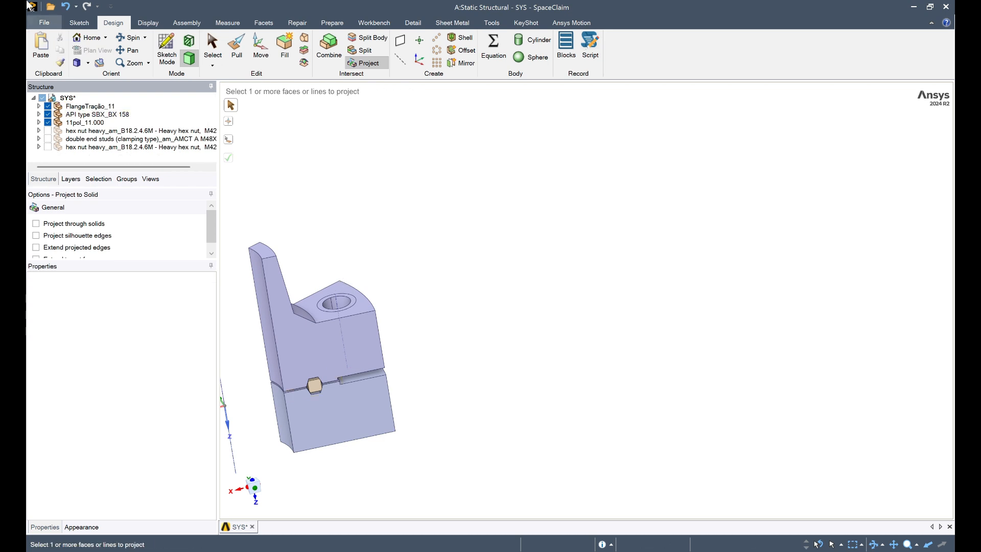
key(Escape)
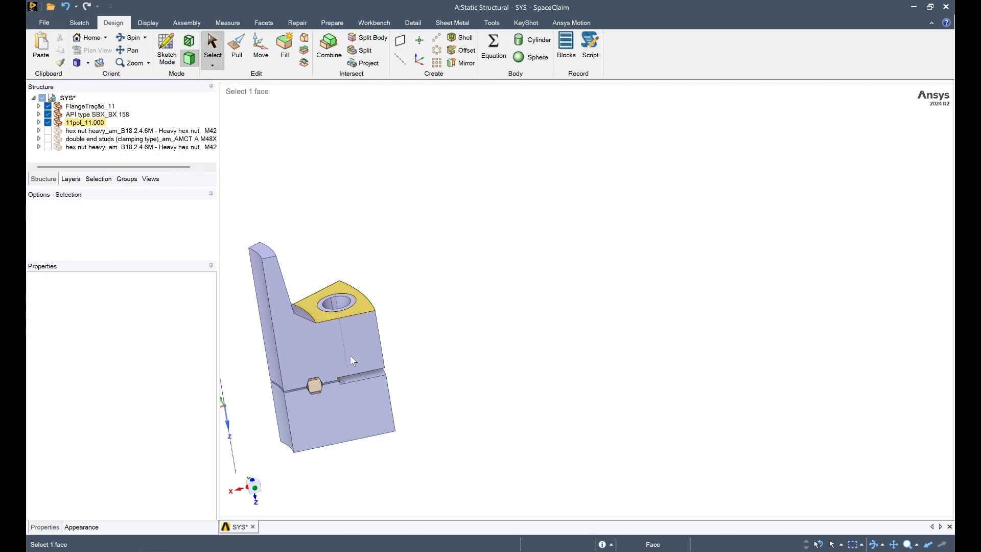
Start a sketch with 3D sketching enabled.
scroll(356, 362, up, 4)
middle_drag(357, 362, 470, 230)
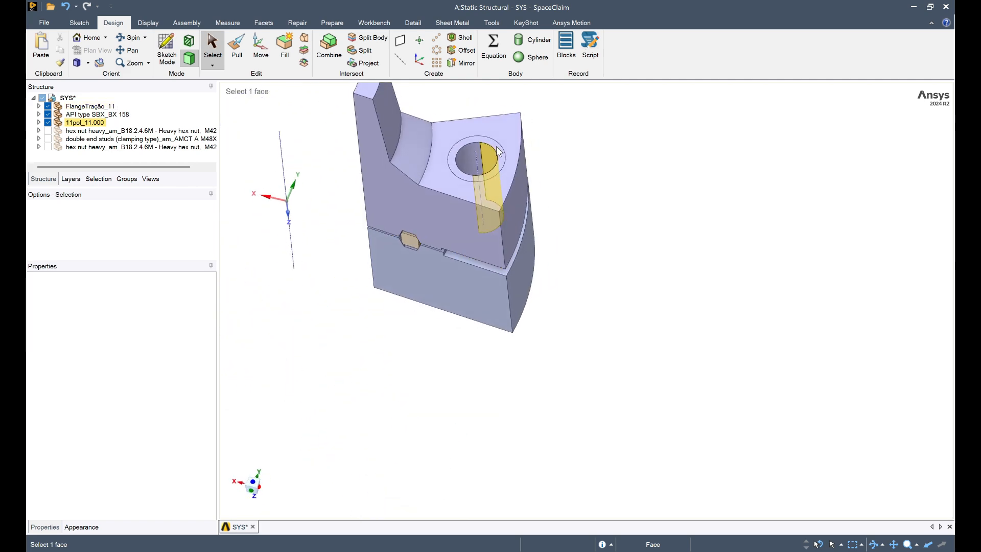
click(168, 49)
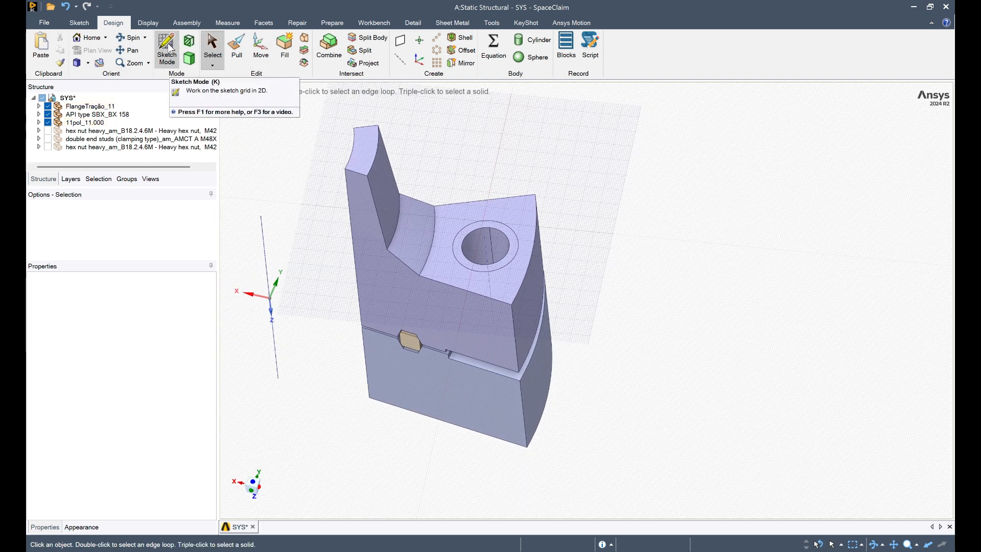
click(82, 23)
middle_drag(393, 106, 575, 116)
click(582, 66)
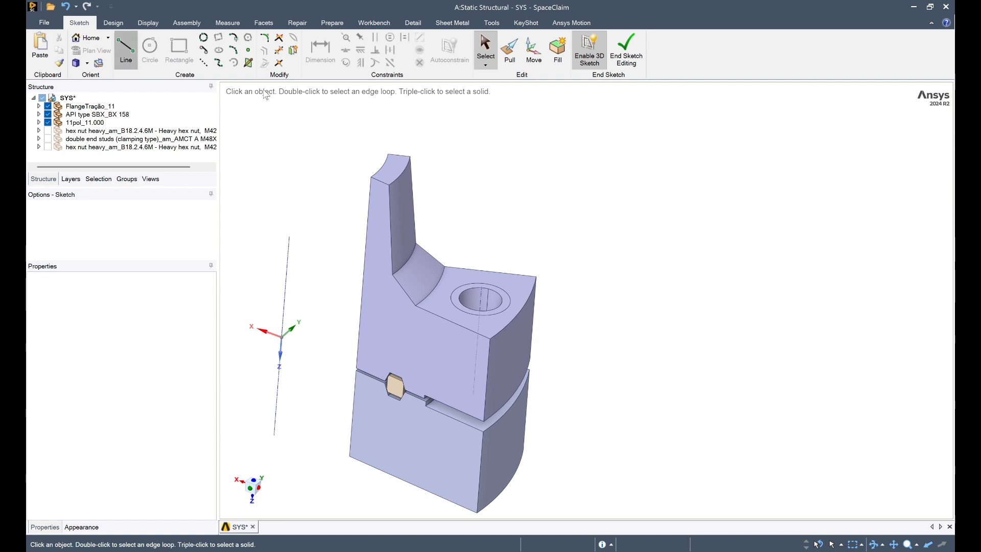
Draw a line from the bolt hole's centre on the upper flange's seating face to its centre on the lower flange's outer face, and end the sketch.
click(471, 301)
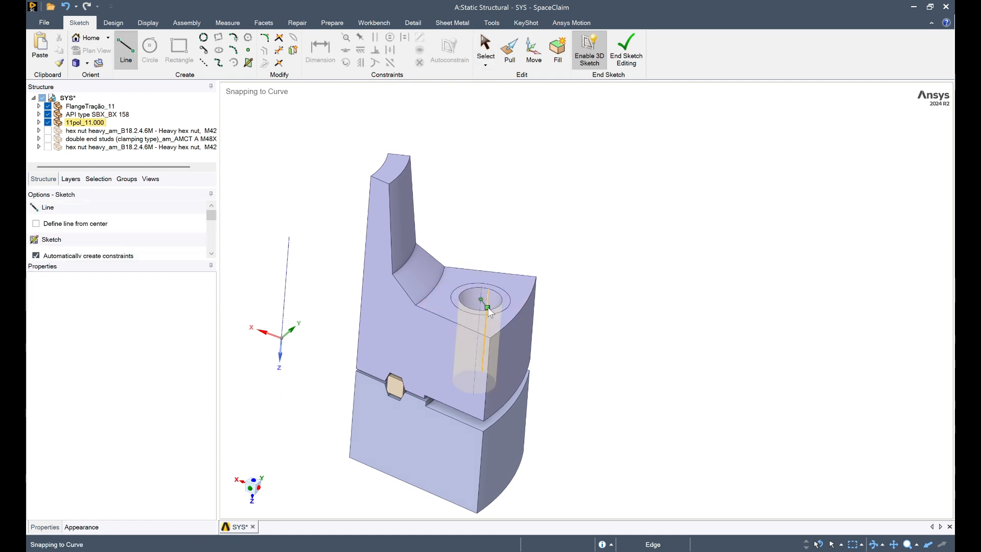
middle_drag(471, 302, 489, 358)
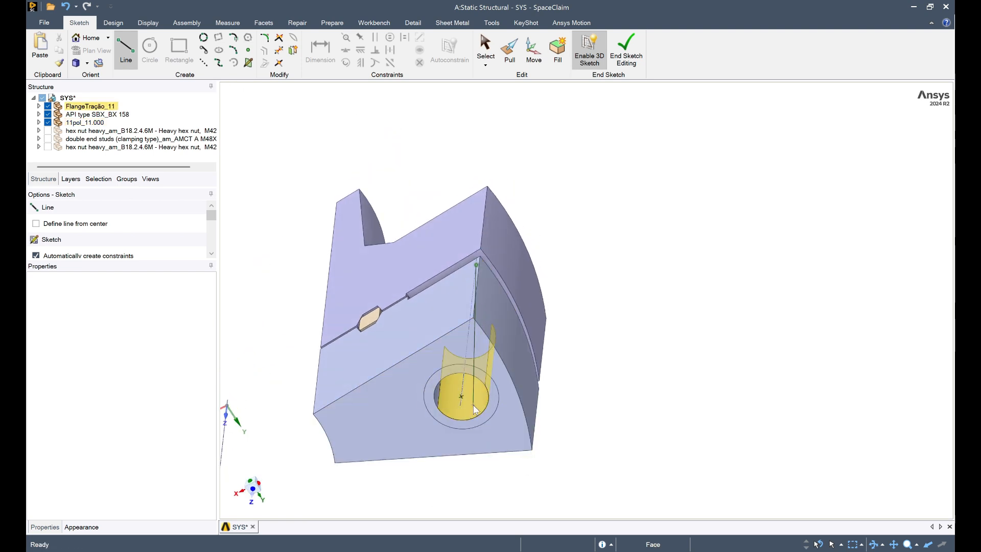
click(463, 398)
middle_drag(459, 398, 464, 386)
click(462, 384)
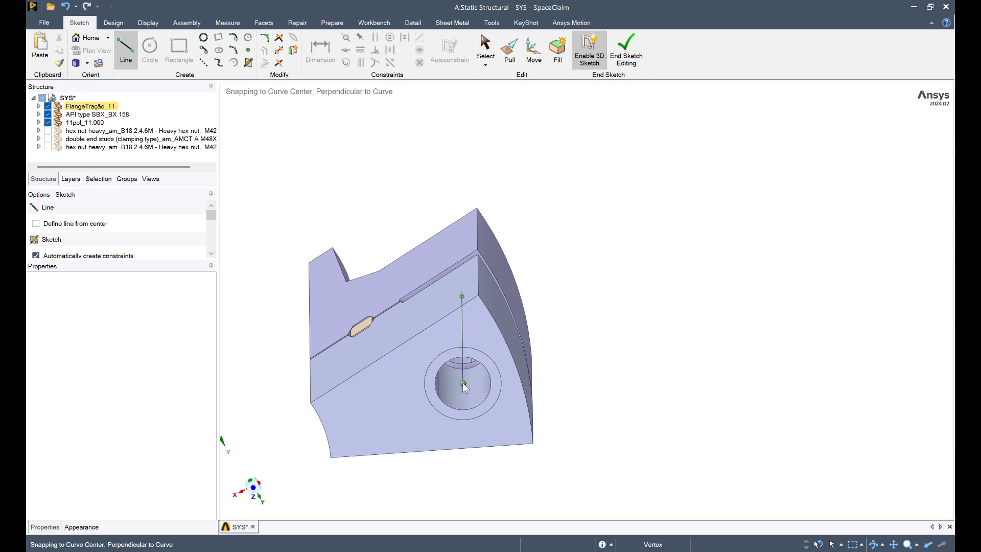
middle_drag(481, 316, 481, 317)
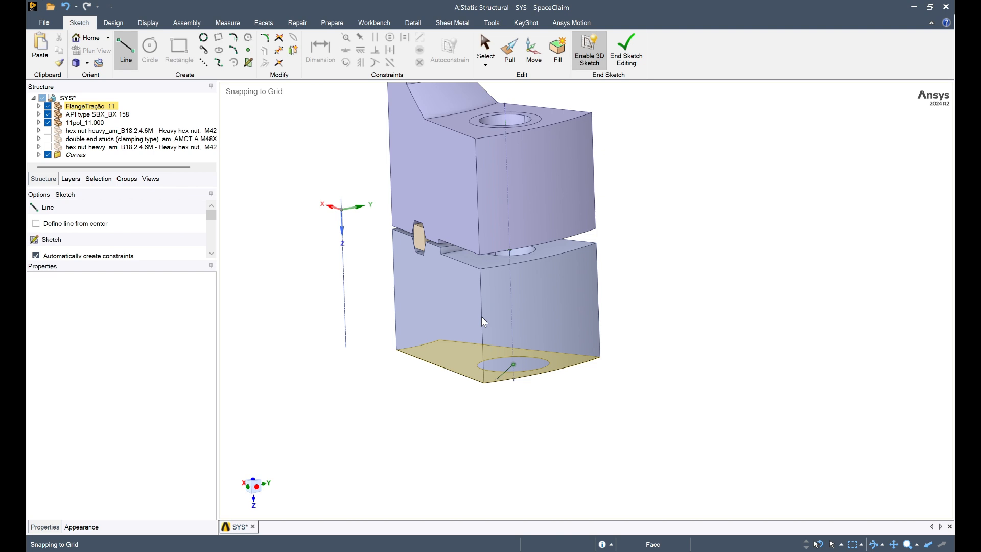
key(Escape)
click(627, 54)
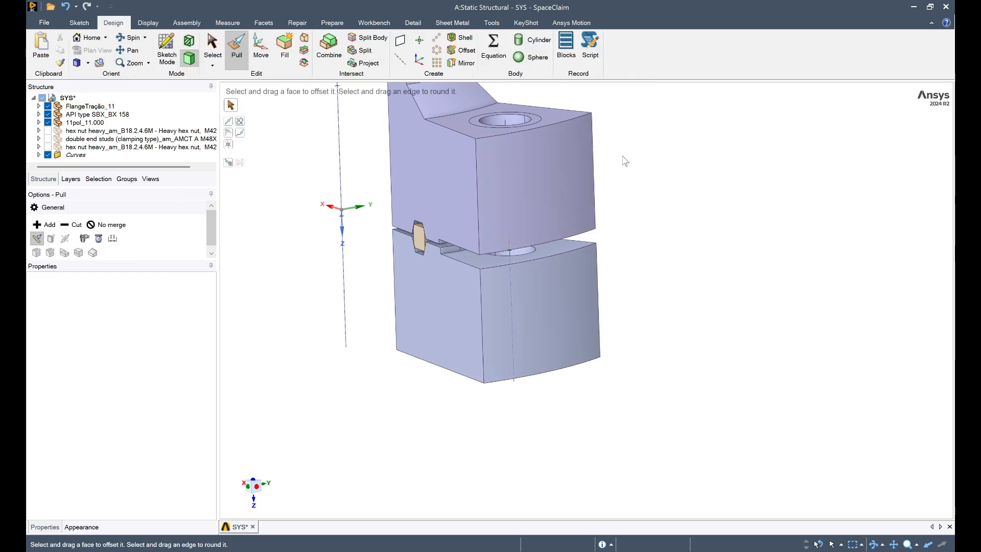
Select the line in the Curves group and inspect its path through both flange bolt holes.
key(s)
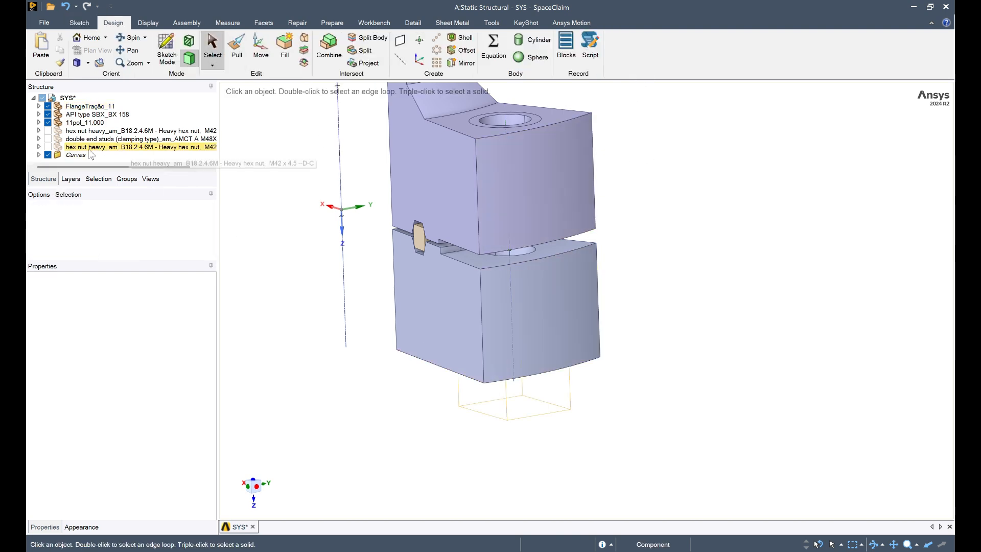
click(39, 154)
click(77, 156)
click(74, 156)
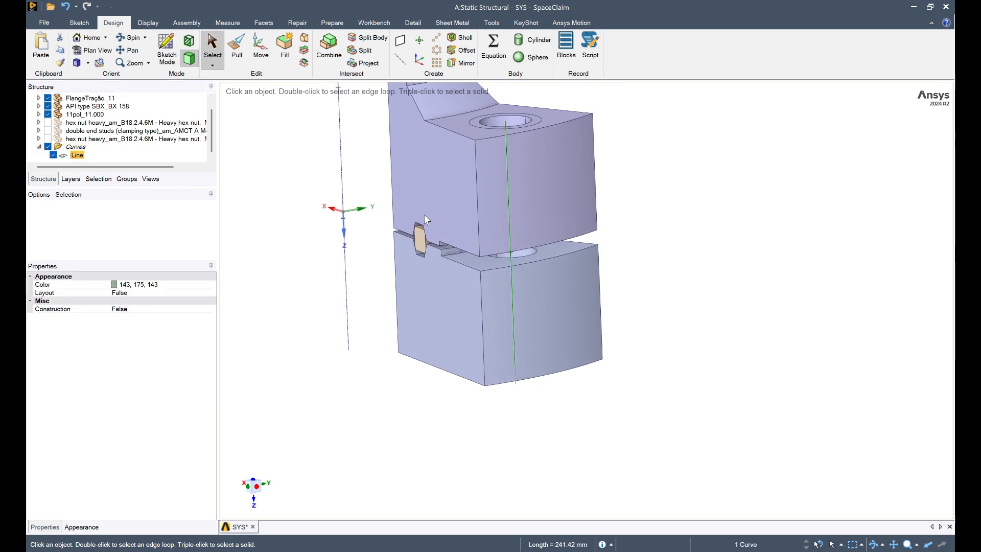
middle_drag(603, 230, 489, 243)
middle_drag(488, 317, 493, 256)
middle_drag(548, 409, 508, 265)
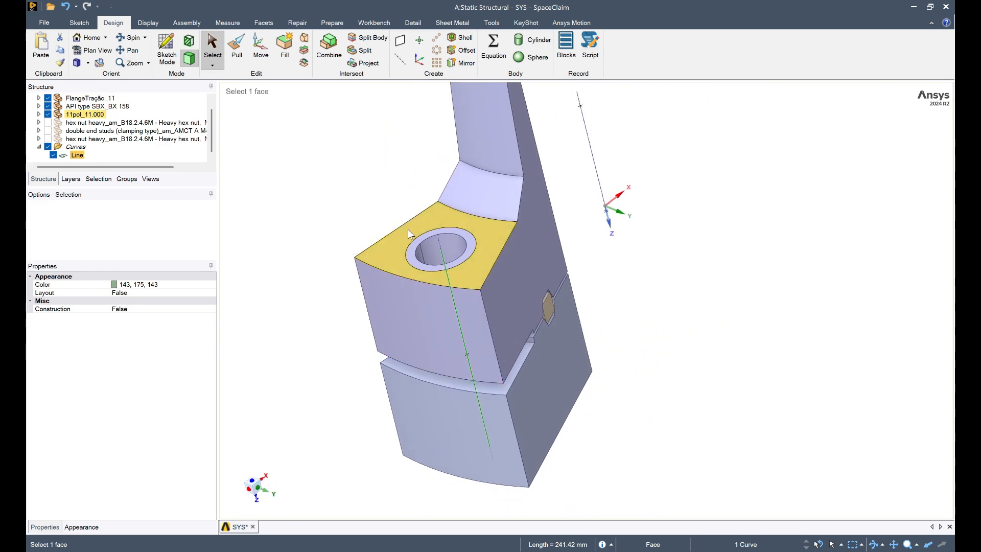
Add a solid circular profile from the beam profile library.
click(146, 23)
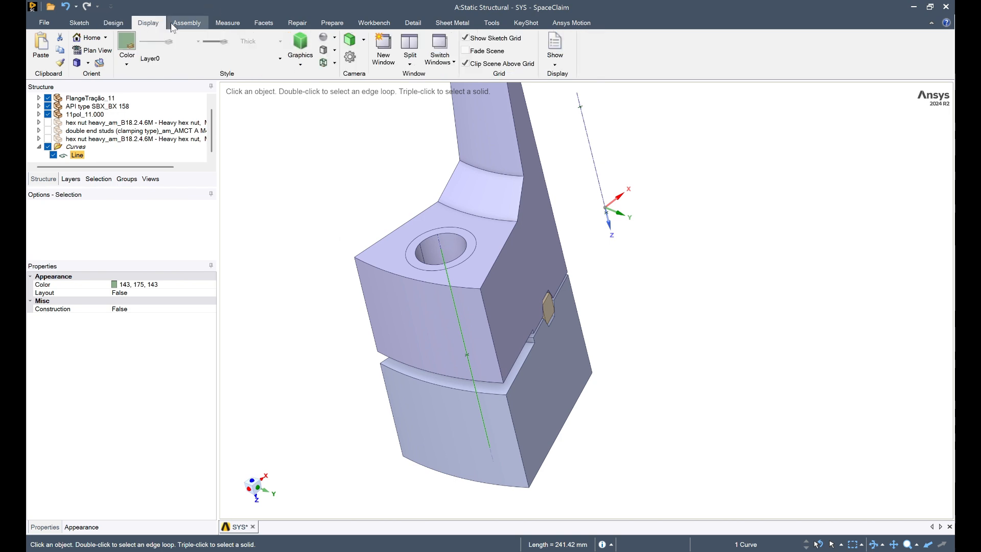
click(187, 23)
click(227, 23)
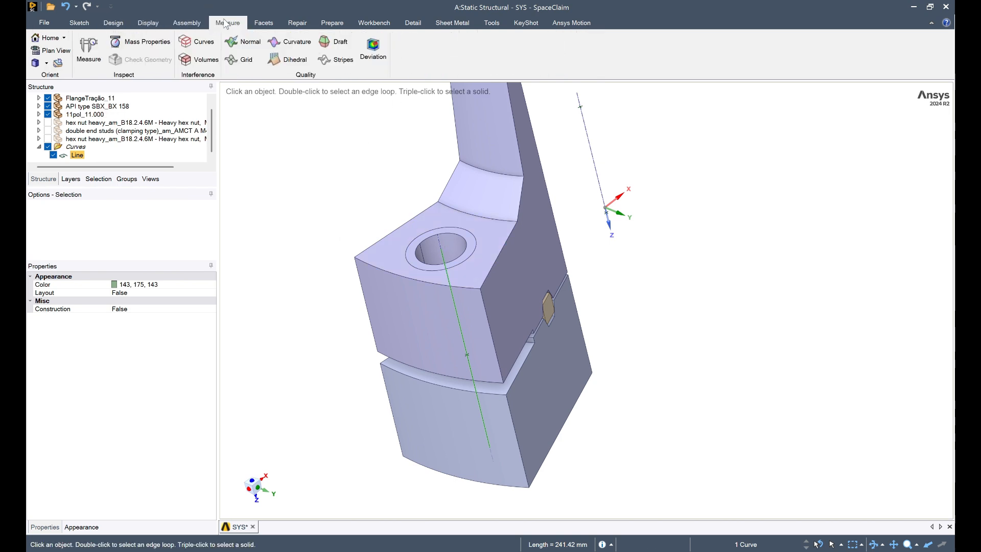
click(254, 25)
click(298, 24)
click(318, 123)
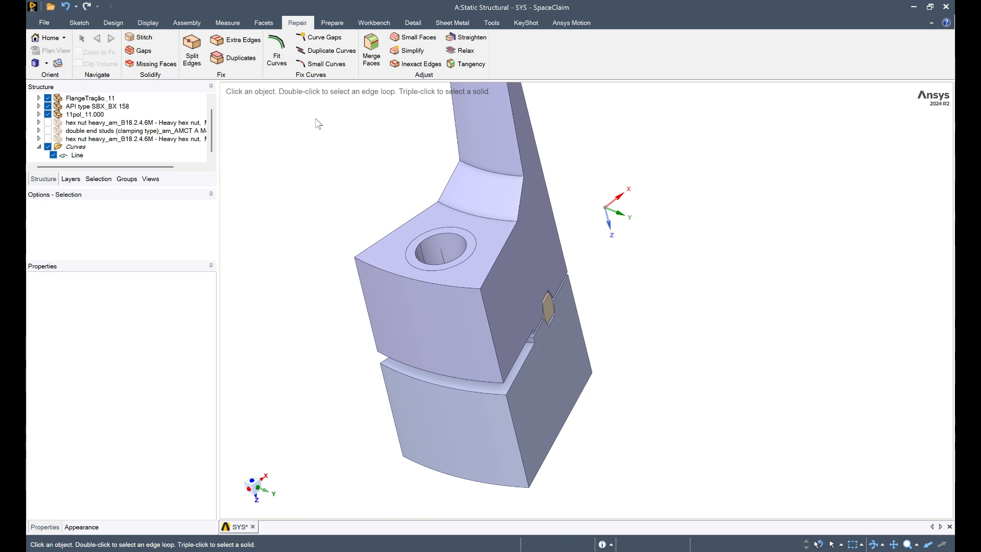
click(333, 24)
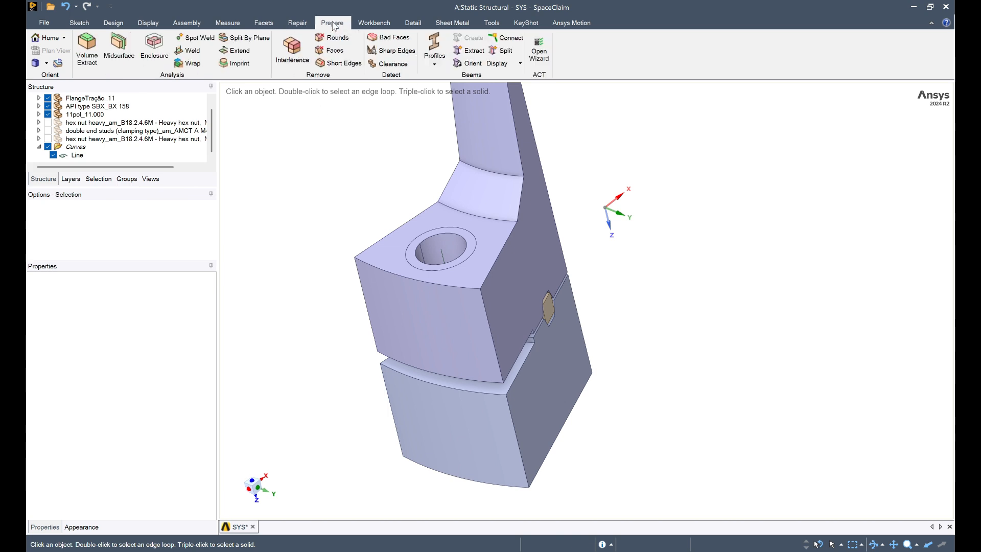
click(435, 65)
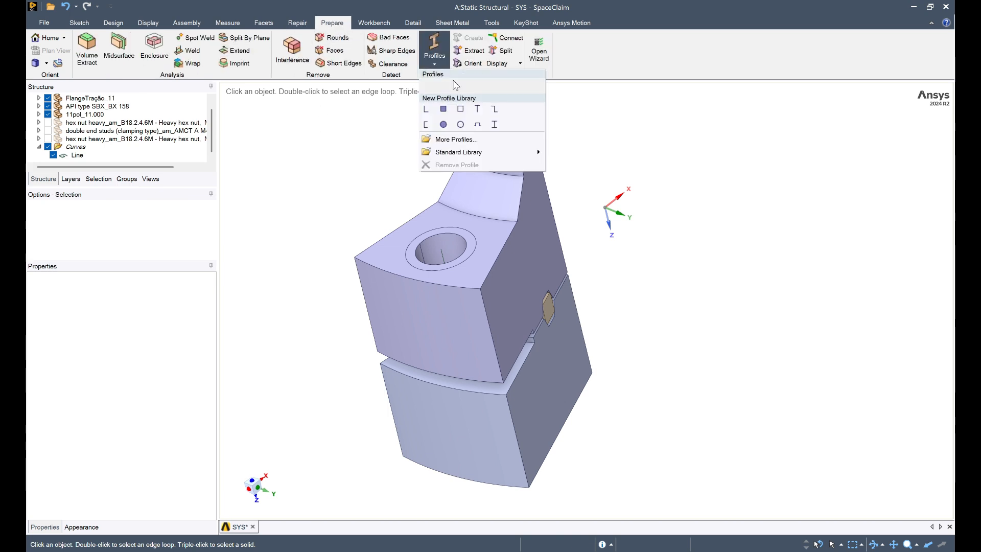
click(446, 126)
Create a beam along the bolt hole's centreline using a new solid circular profile.
click(76, 155)
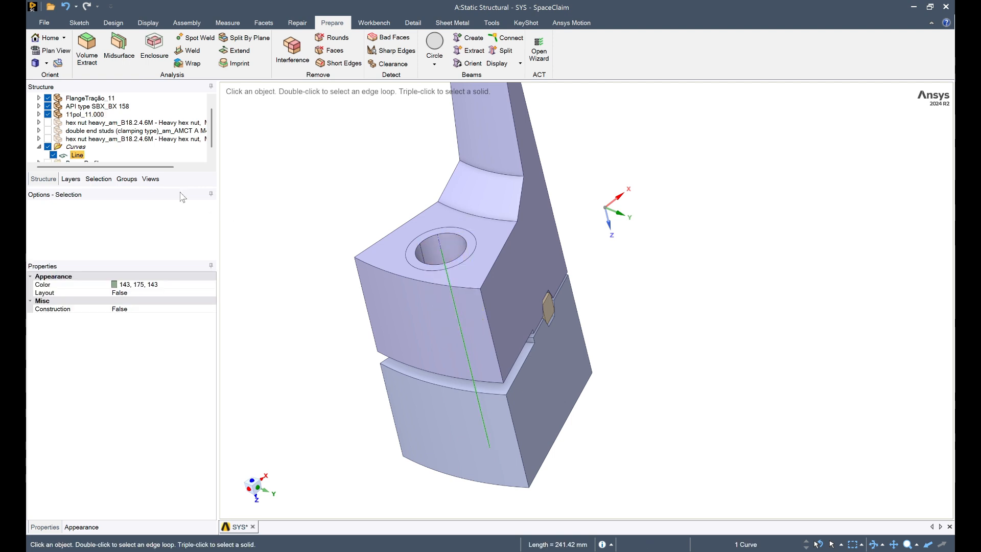
scroll(120, 152, down, 1)
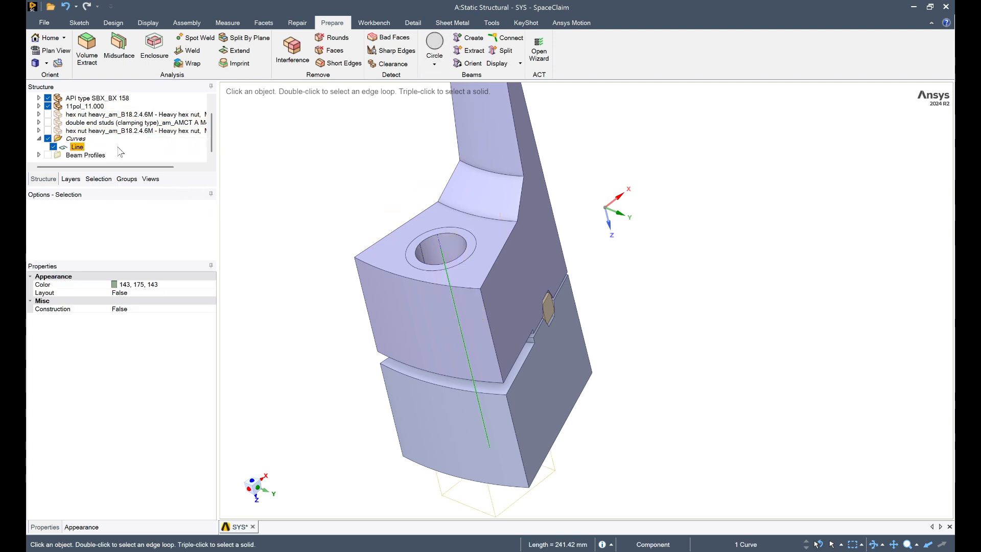
click(333, 162)
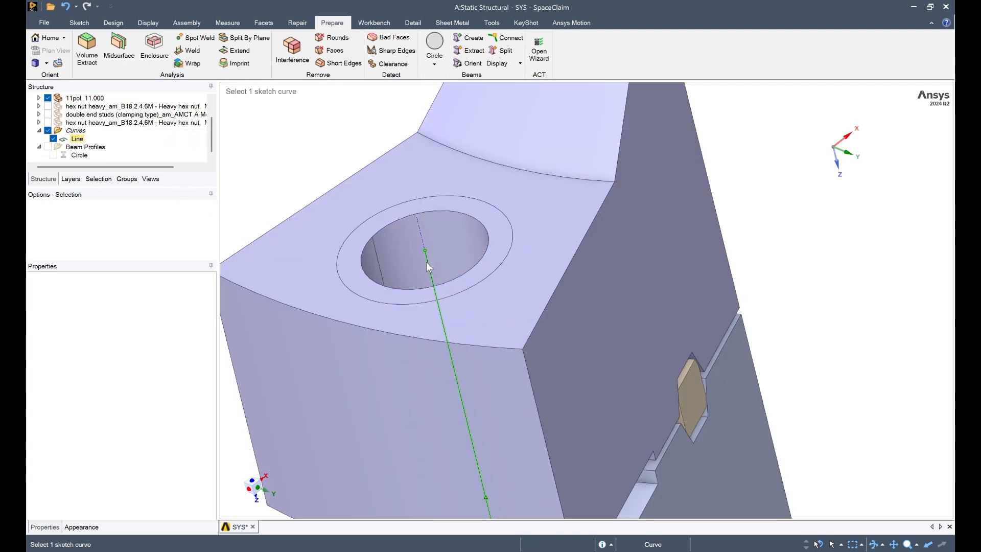
click(426, 262)
click(433, 65)
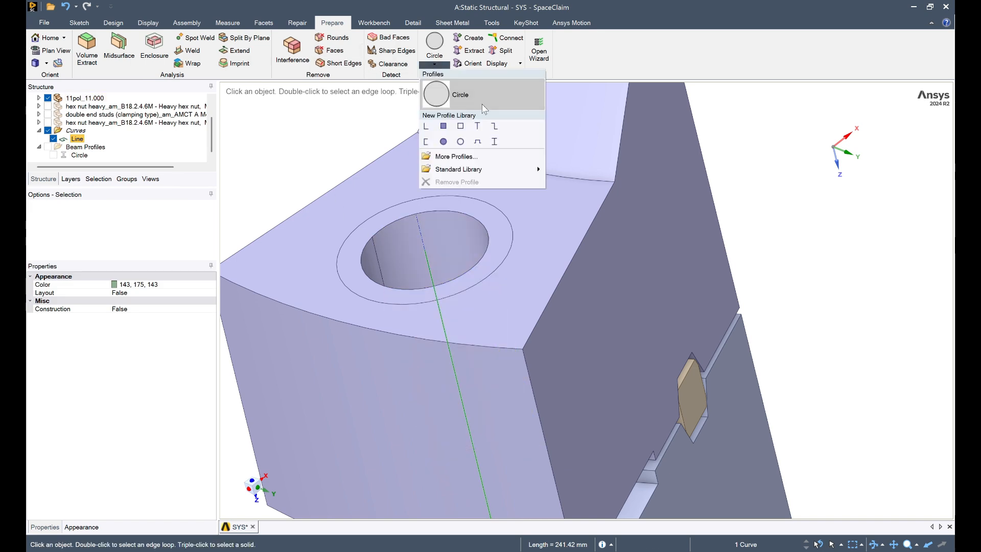
click(461, 141)
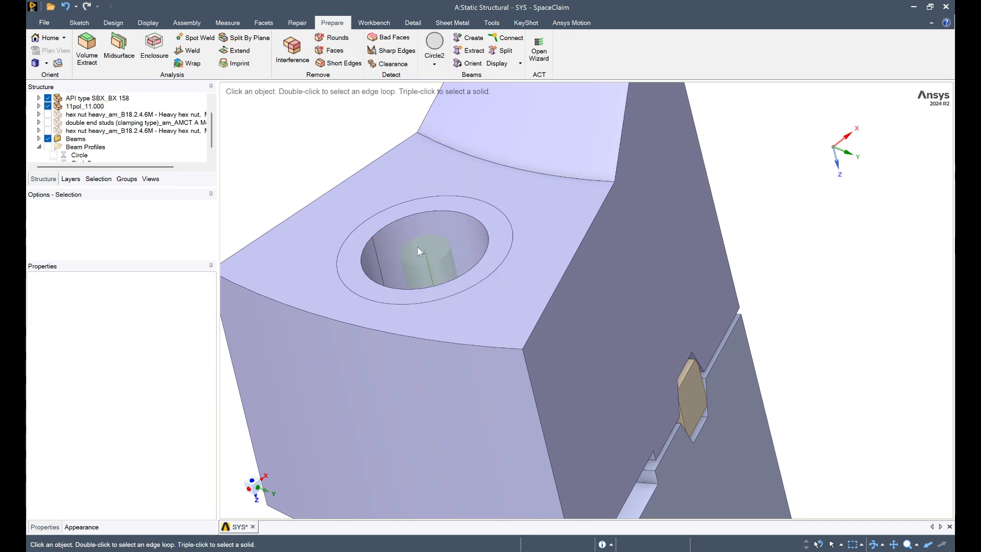
Edit the Circle2 beam profile, set its radius to 24 mm, and return to the flange assembly.
middle_drag(434, 264, 221, 136)
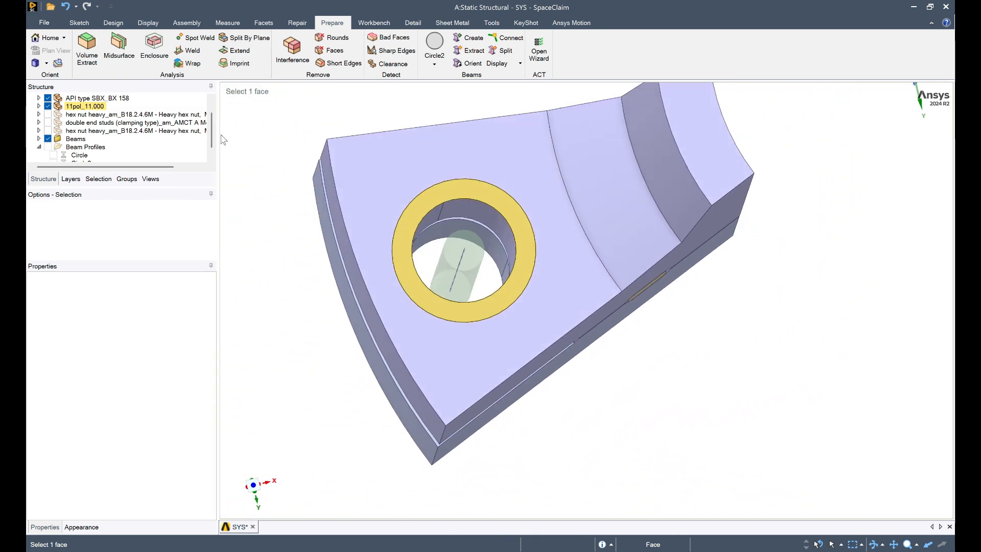
scroll(116, 131, down, 1)
click(82, 155)
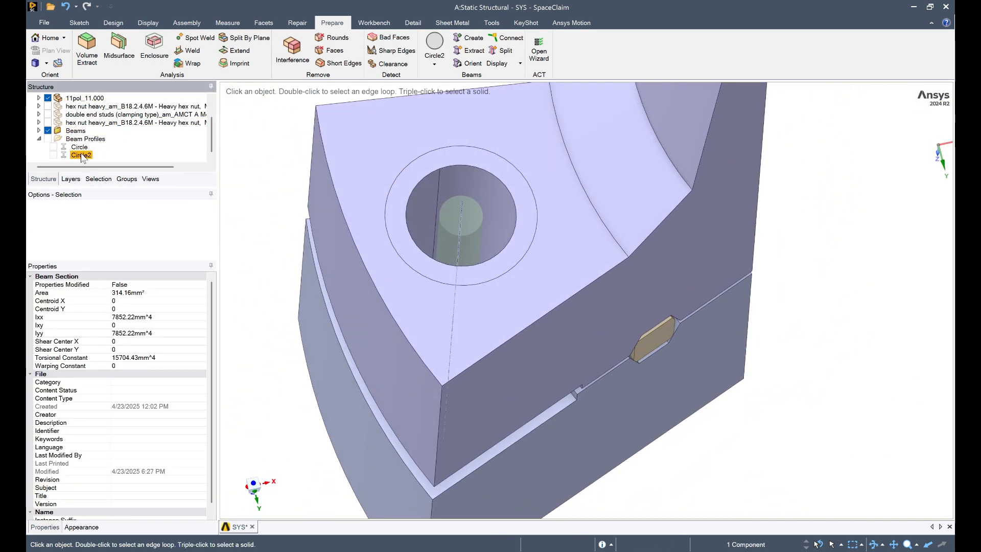
right_click(73, 156)
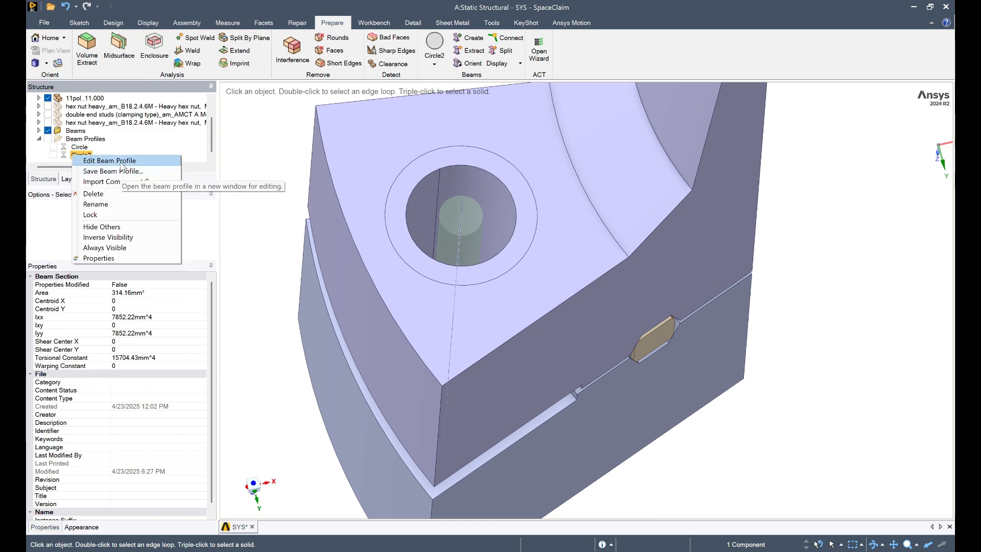
click(121, 161)
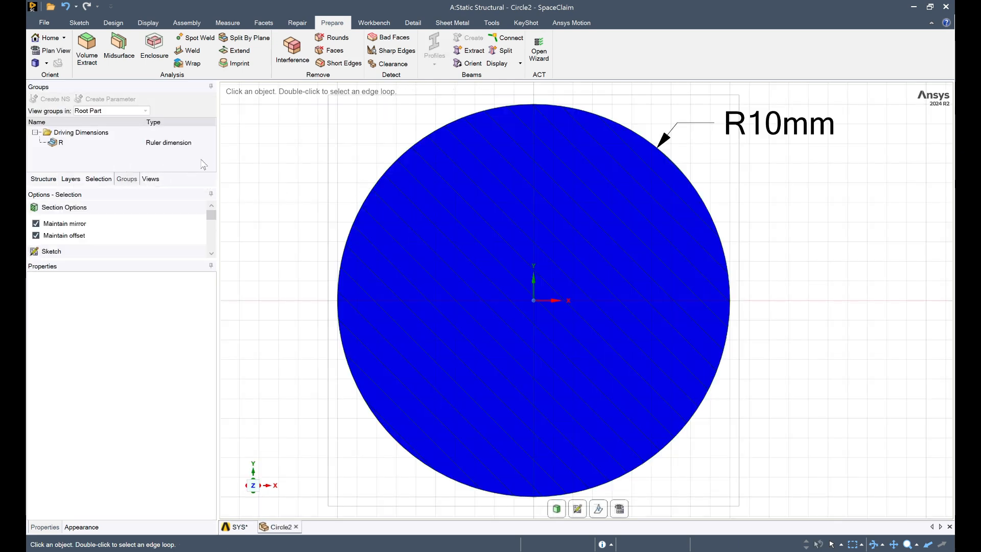
click(89, 146)
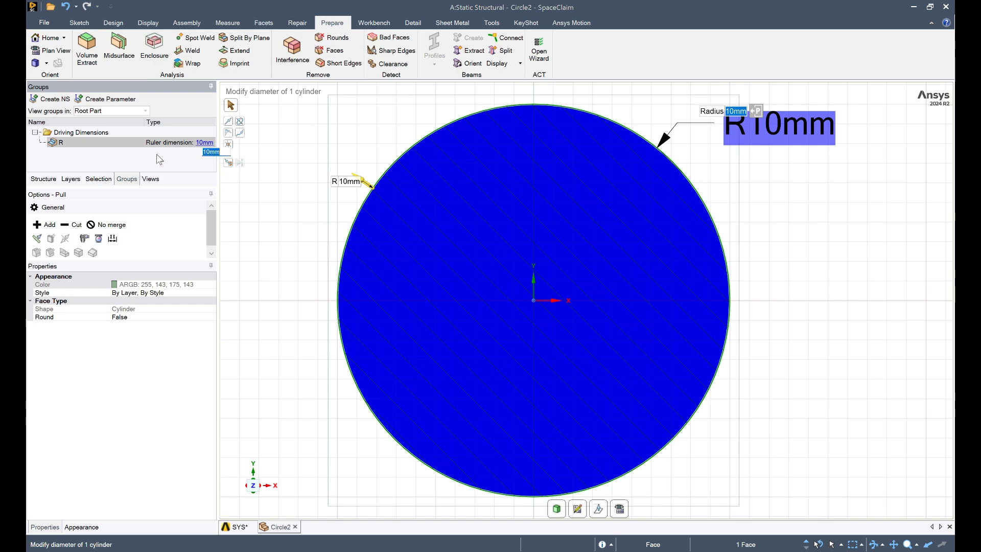
text(24)
key(Return)
scroll(342, 314, down, 4)
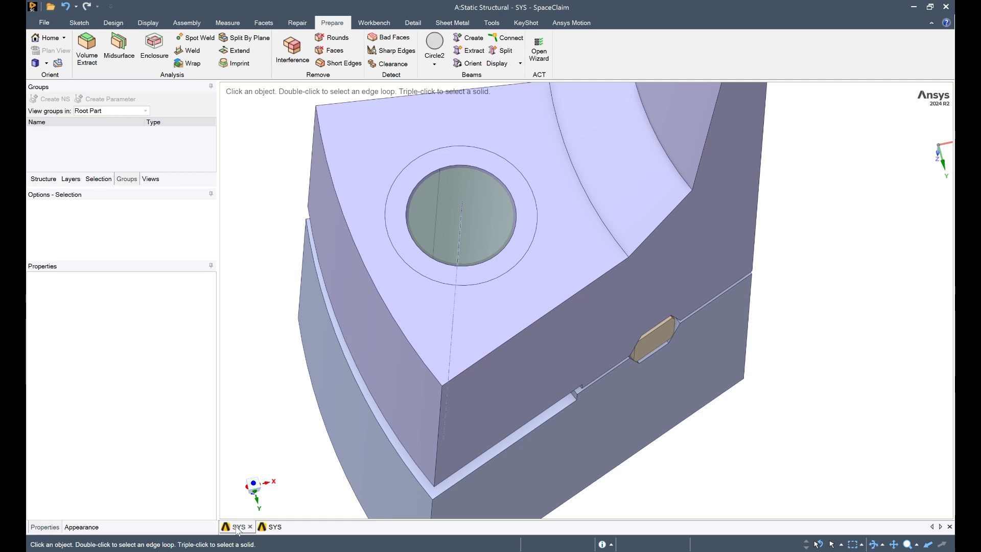
Examine the resized beam's fit inside the bolt holes and its alignment with the nut contact face from several angles.
click(491, 237)
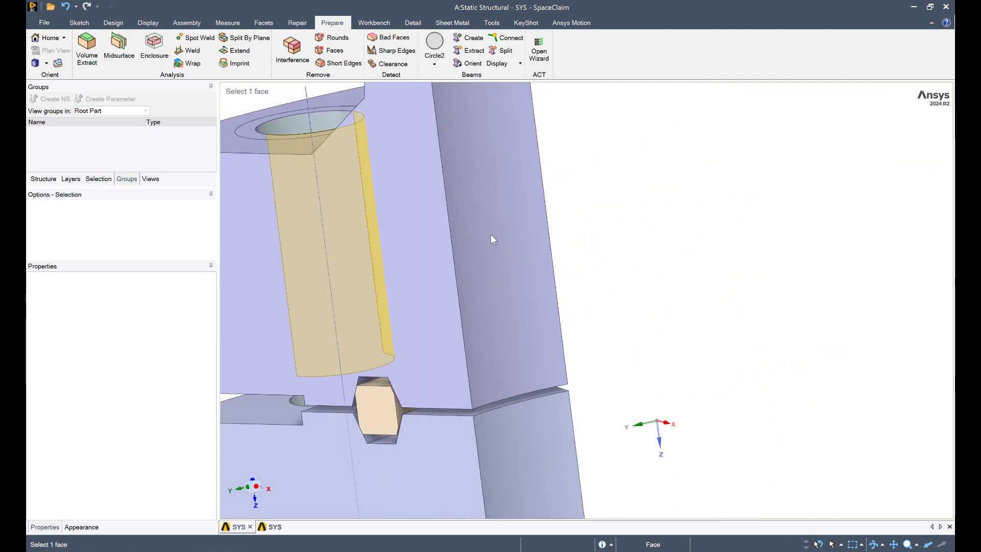
scroll(491, 234, down, 3)
middle_drag(490, 234, 415, 222)
scroll(461, 200, up, 4)
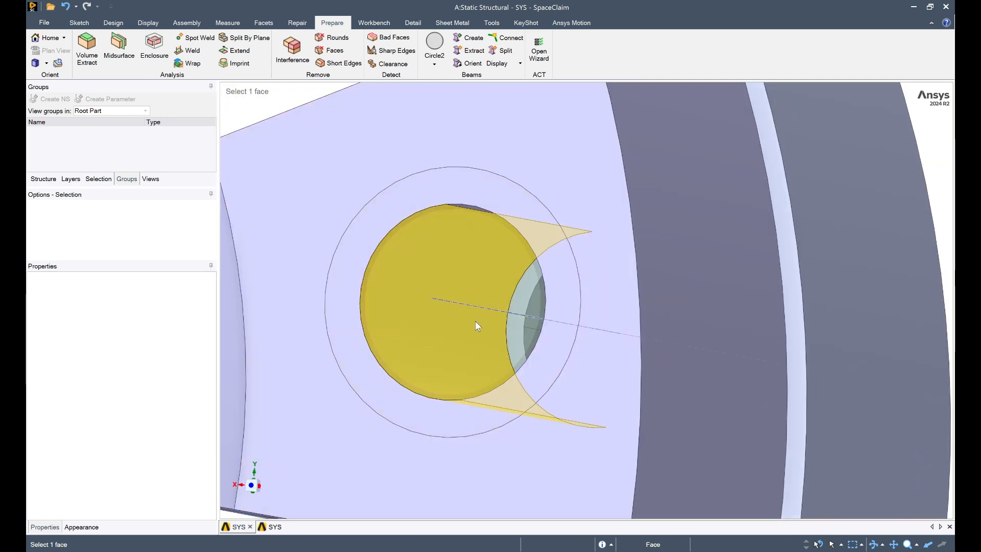
middle_drag(475, 320, 409, 192)
click(372, 123)
scroll(372, 124, down, 5)
key(h)
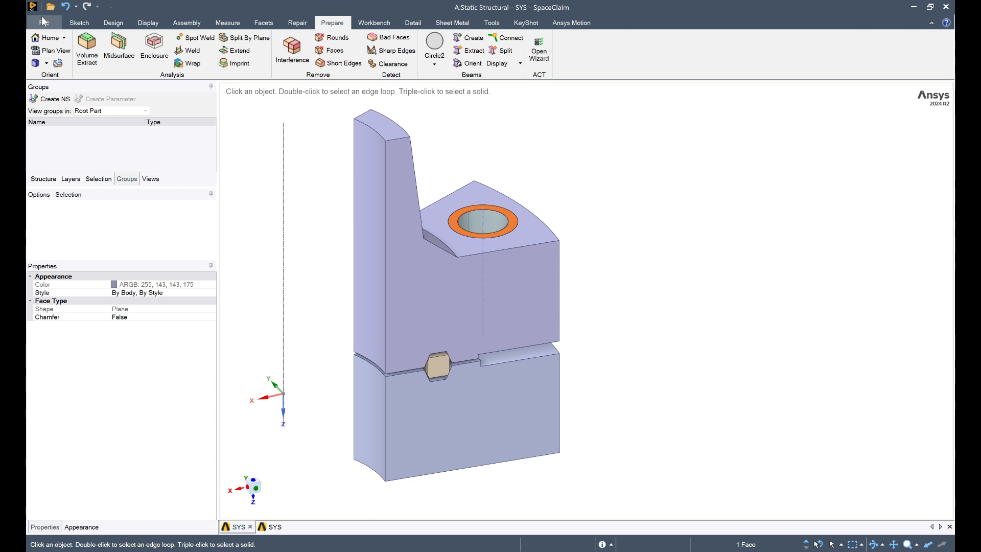
middle_drag(465, 150, 483, 190)
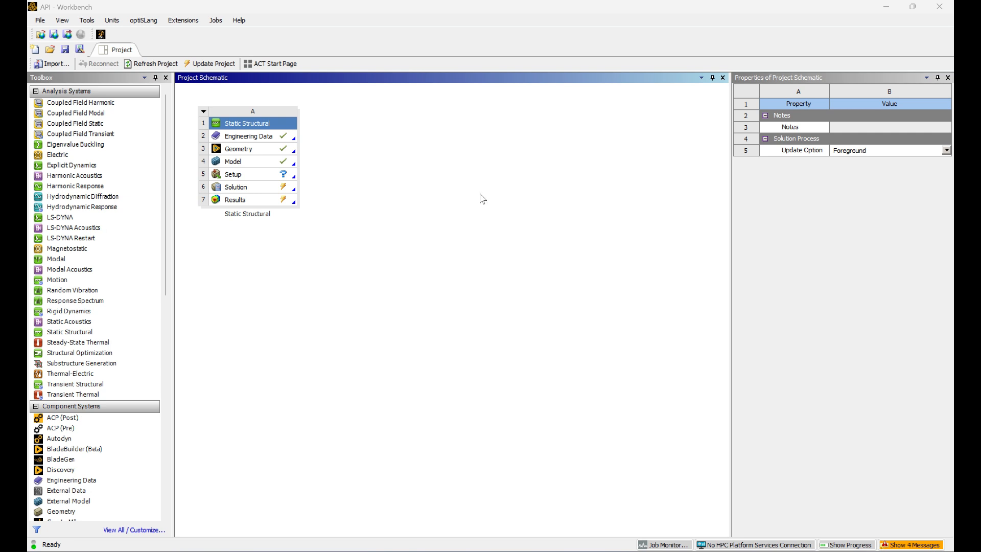
Switch to Mechanical from the Workbench project's Static Structural system.
click(254, 148)
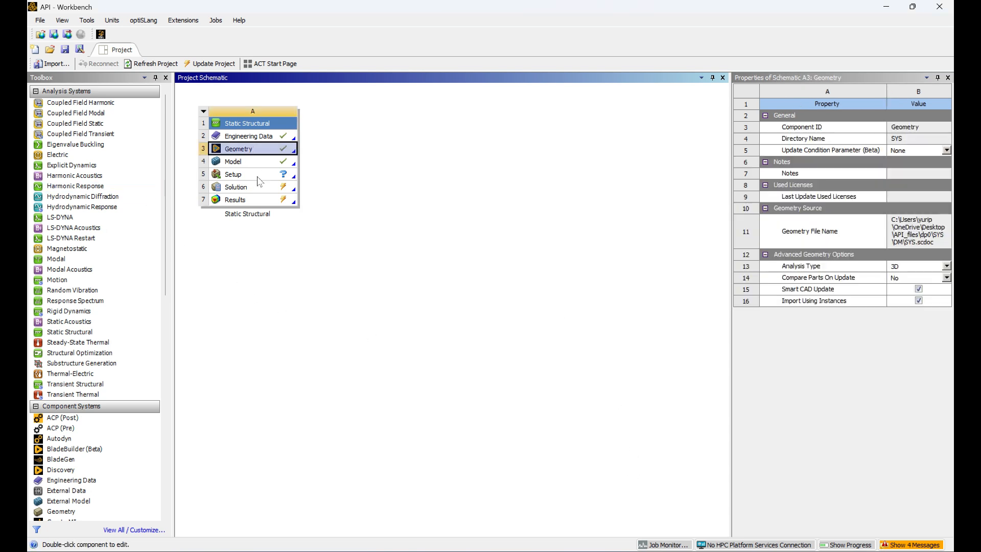
click(258, 176)
click(255, 188)
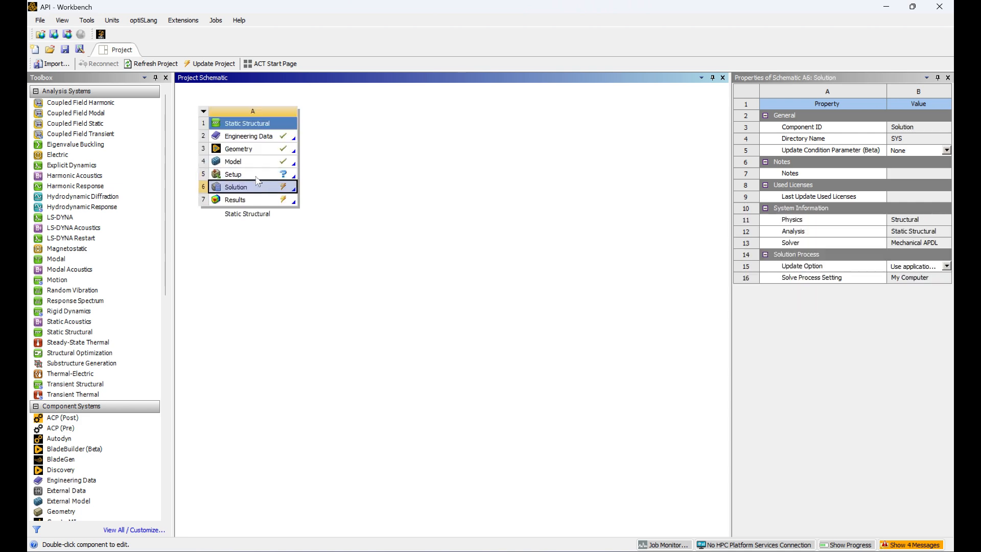
click(255, 175)
click(256, 187)
key(alt+Tab)
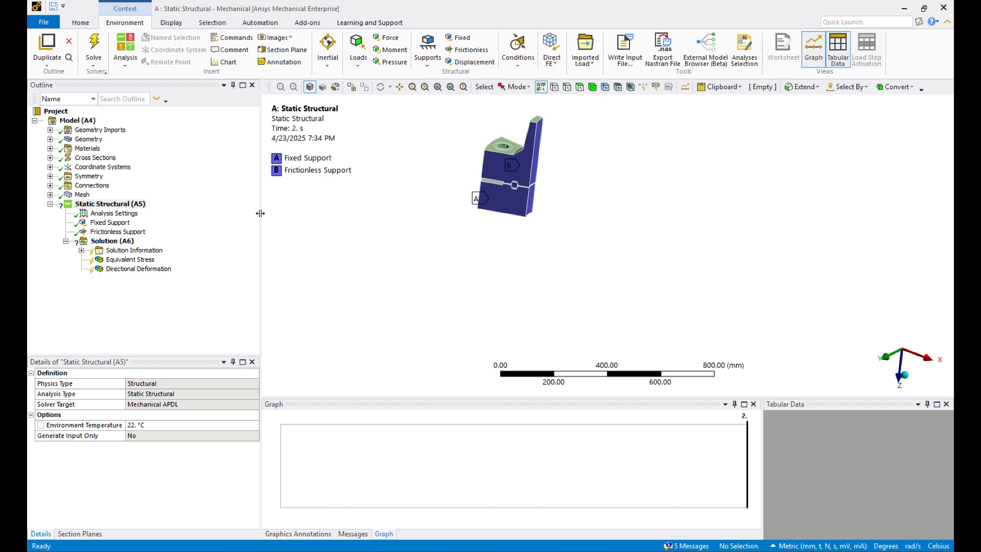
Display the imported geometry in Mechanical and expand its list of bodies.
scroll(571, 207, up, 1)
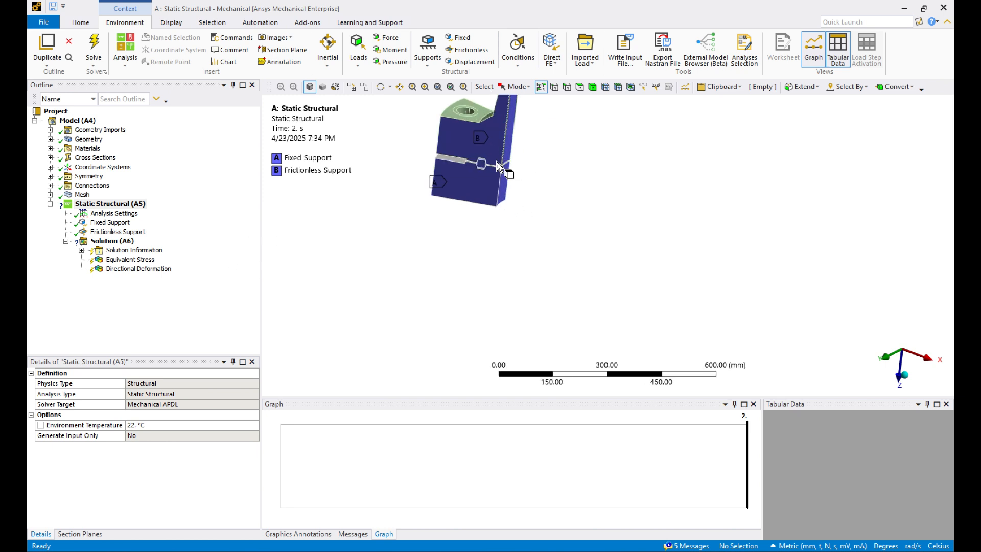
ctrl+middle_drag(442, 215, 497, 291)
scroll(498, 291, up, 4)
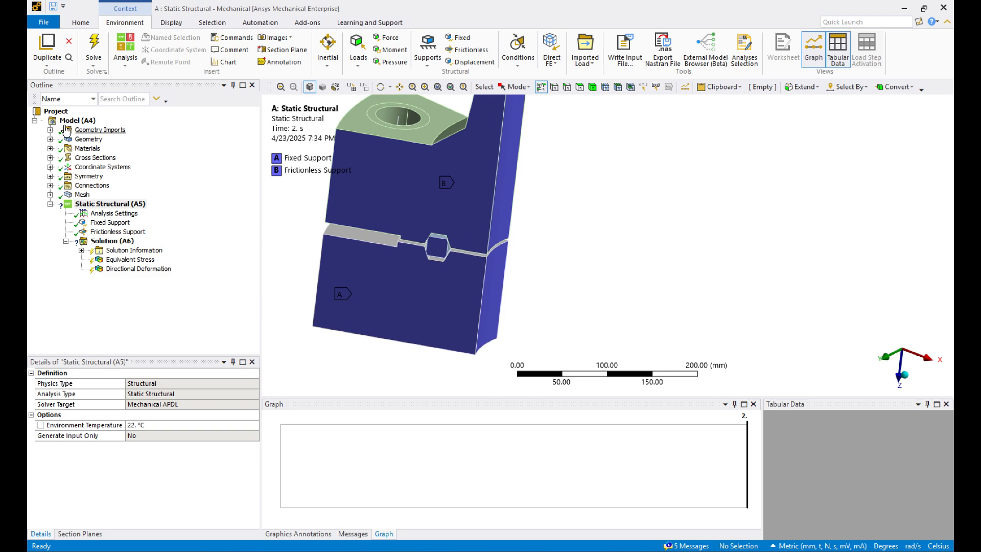
click(83, 130)
click(92, 149)
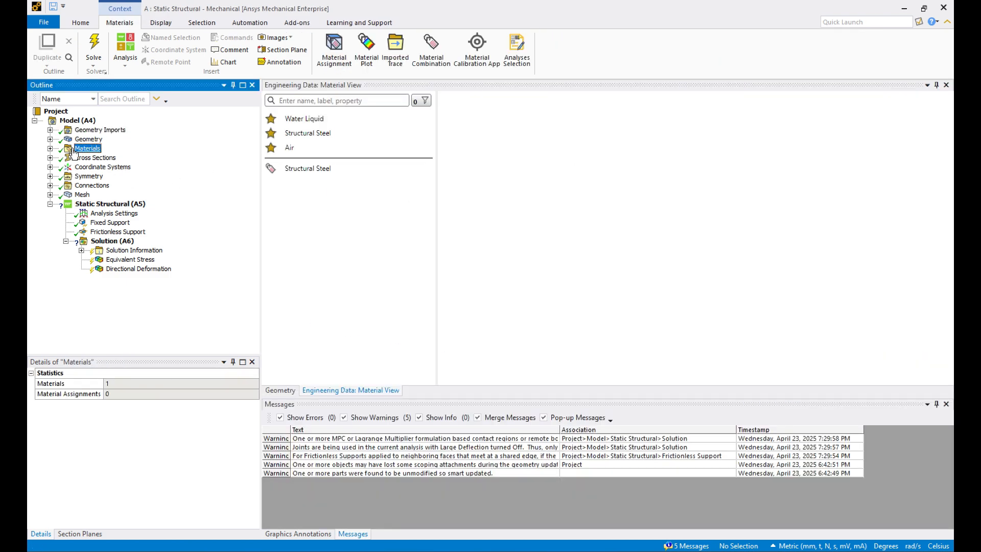
click(88, 139)
middle_drag(441, 174, 543, 183)
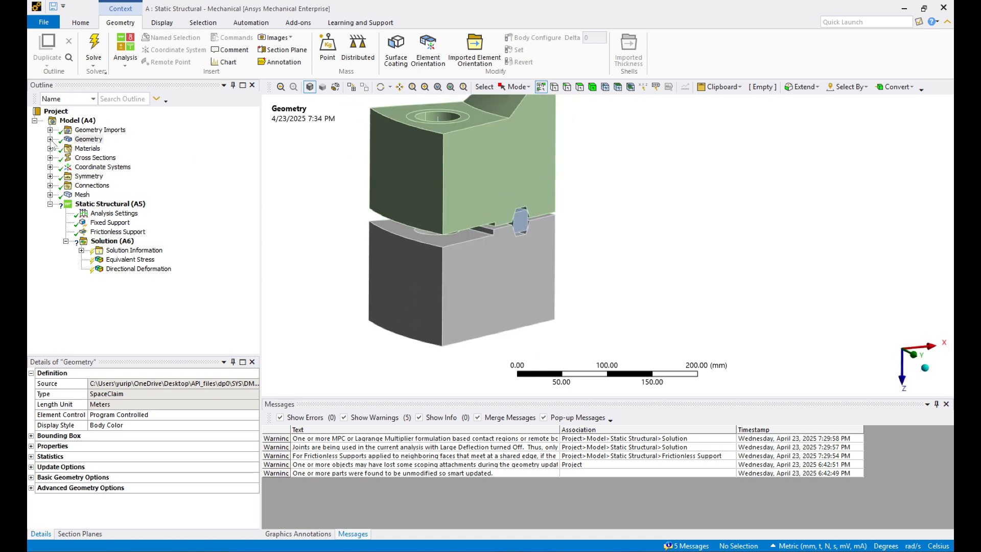
click(50, 139)
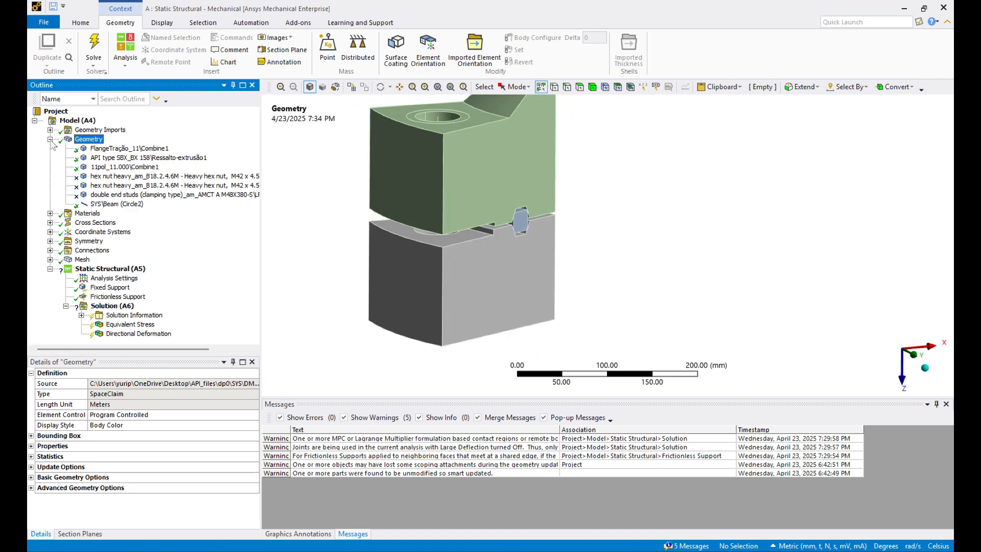
Examine the definition and material properties of the SYS\Beam (Circle2) body.
click(116, 204)
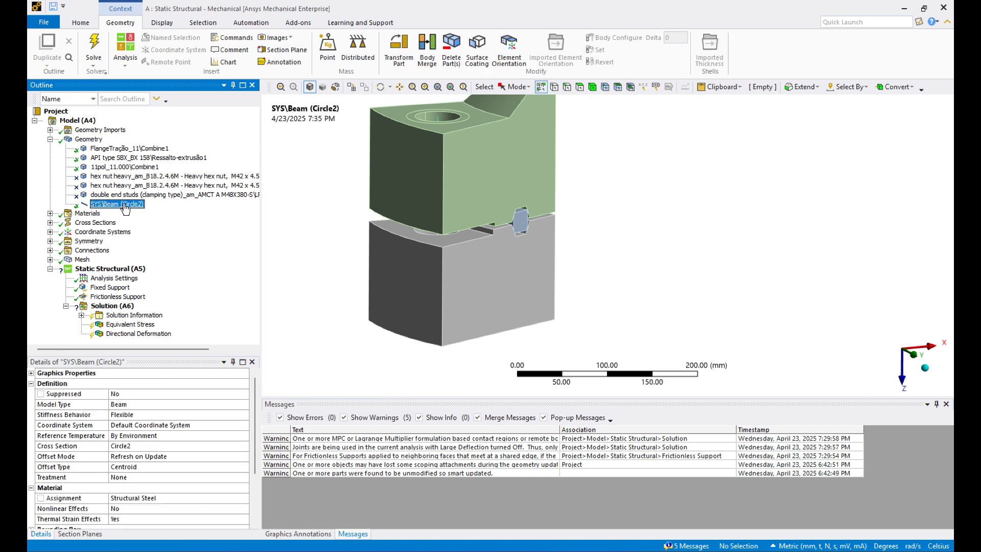
ctrl+middle_drag(334, 242, 348, 277)
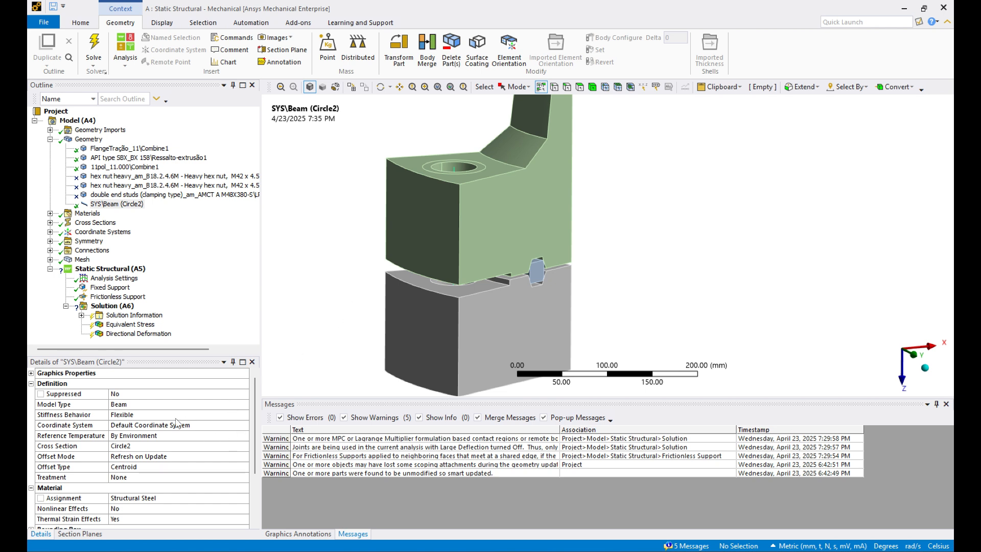
drag(253, 421, 253, 440)
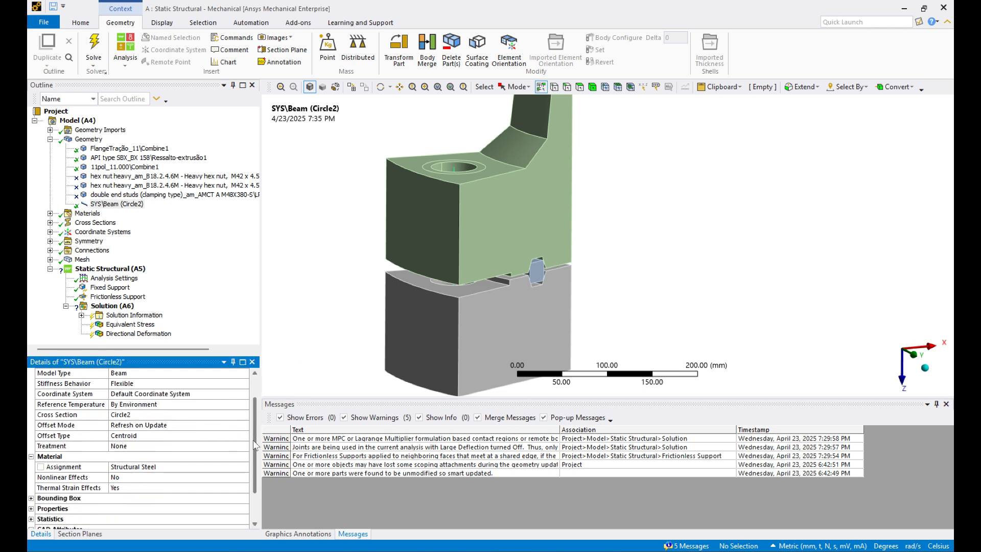
click(289, 279)
click(50, 139)
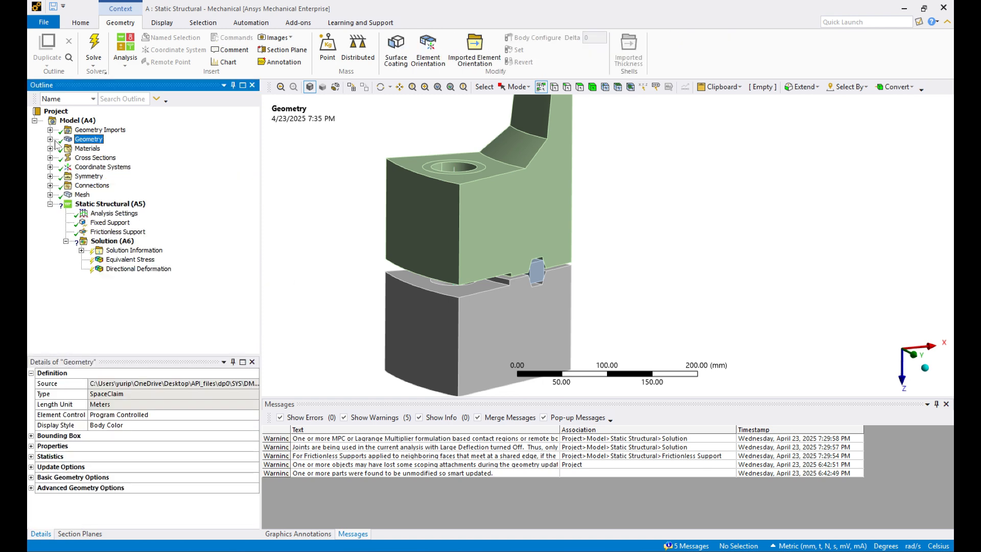
click(50, 139)
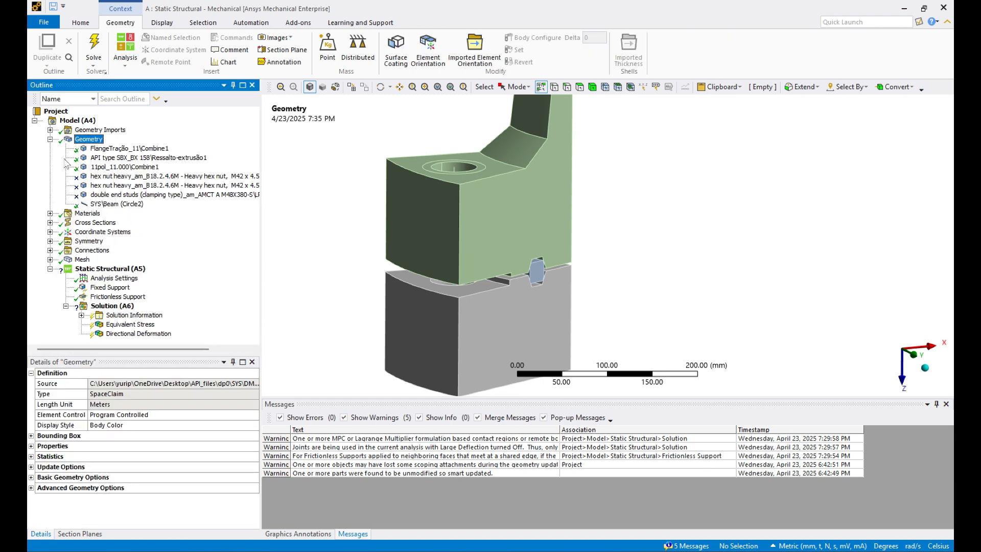
click(117, 204)
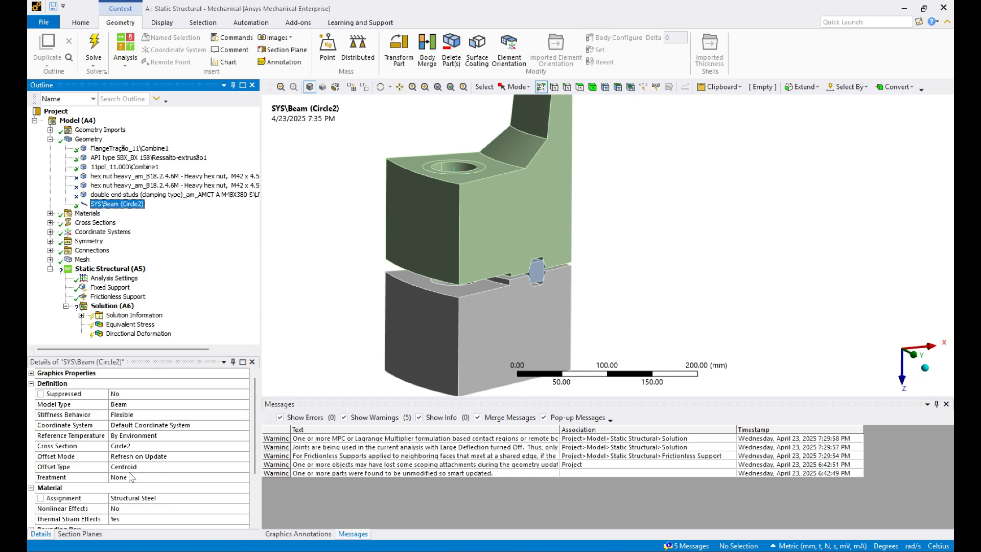
click(94, 512)
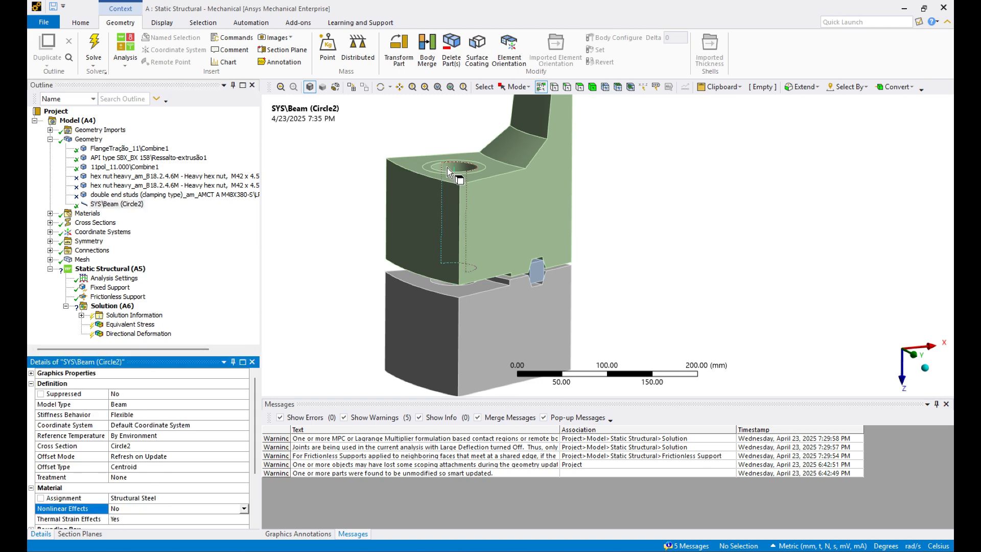
Collapse the body list and examine the Circle2 cross section's properties and the beam it is assigned to.
click(50, 139)
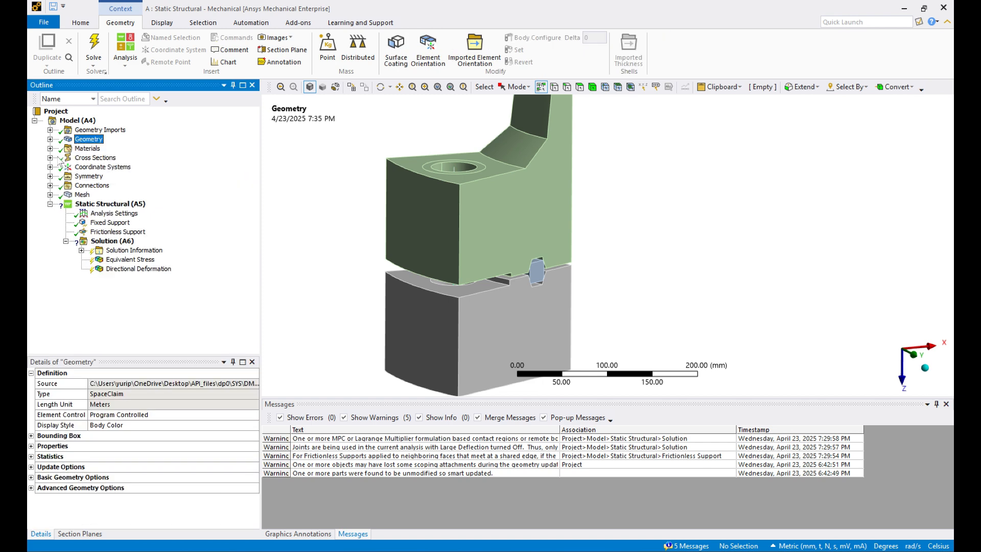
scroll(425, 193, up, 3)
ctrl+middle_drag(412, 192, 573, 271)
click(50, 158)
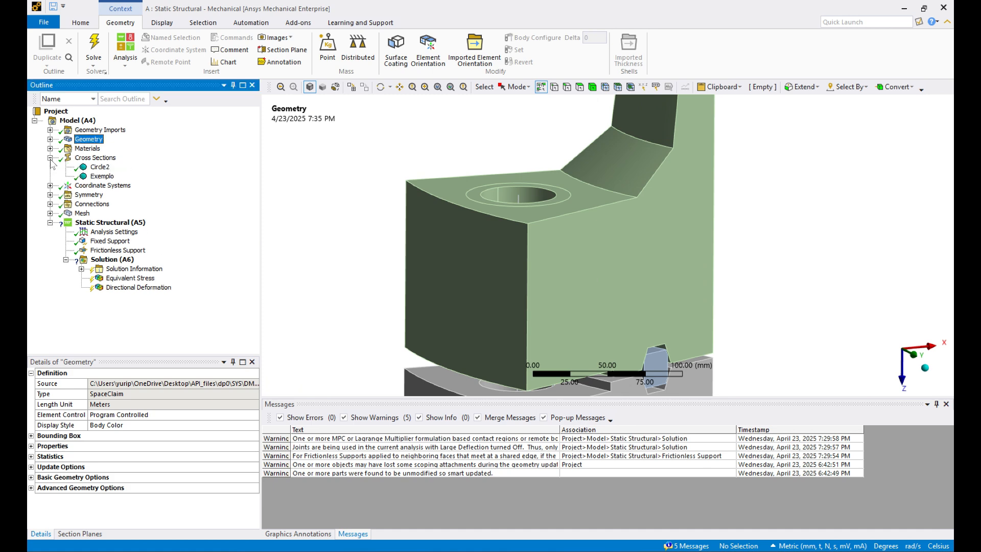
click(97, 167)
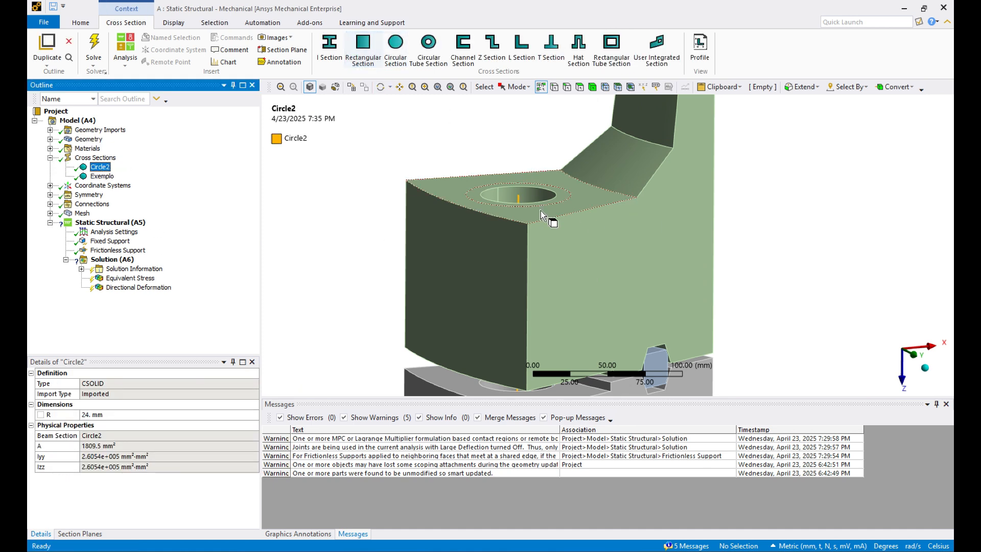
middle_drag(553, 215, 498, 229)
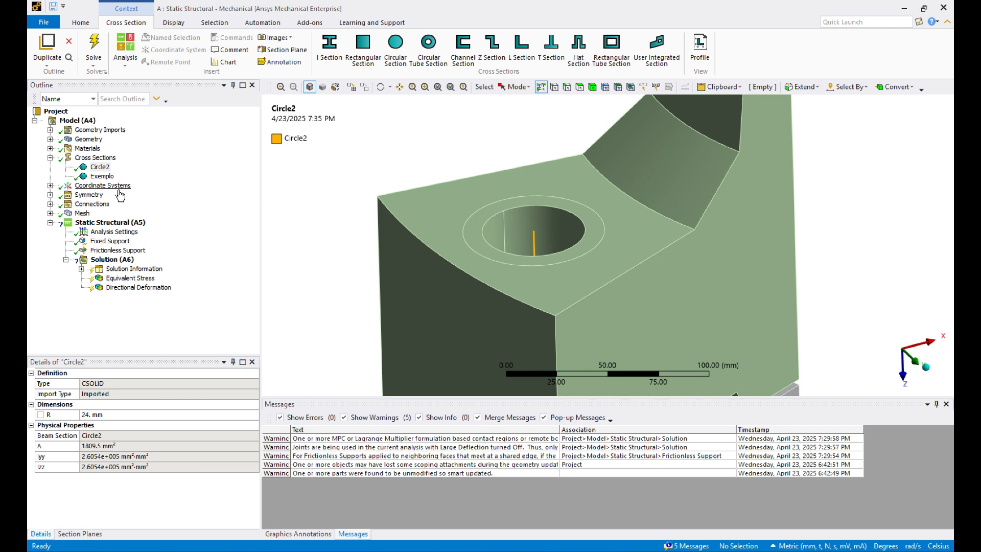
Compare the Exemplo cross section's definition with Circle2 and collapse the cross-section list.
click(97, 177)
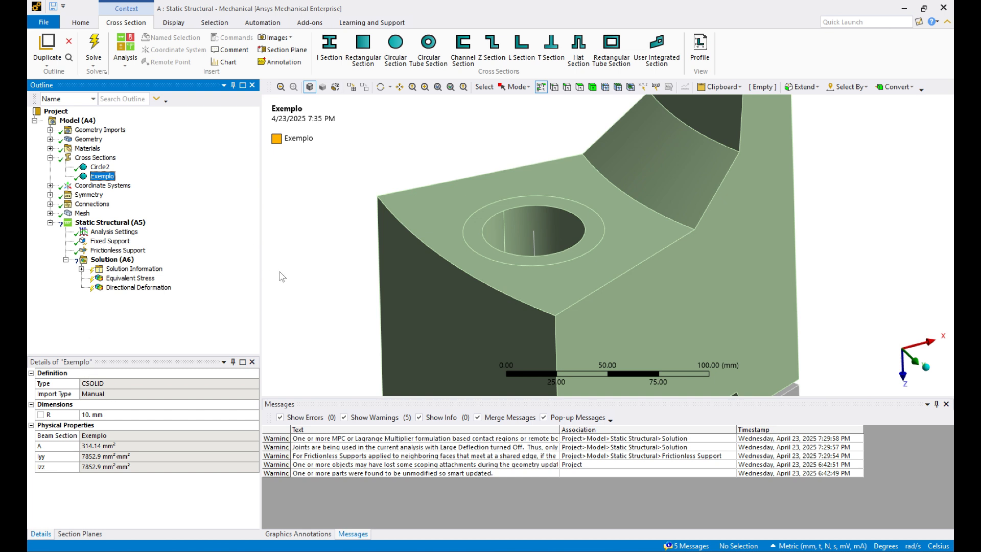
key(Up)
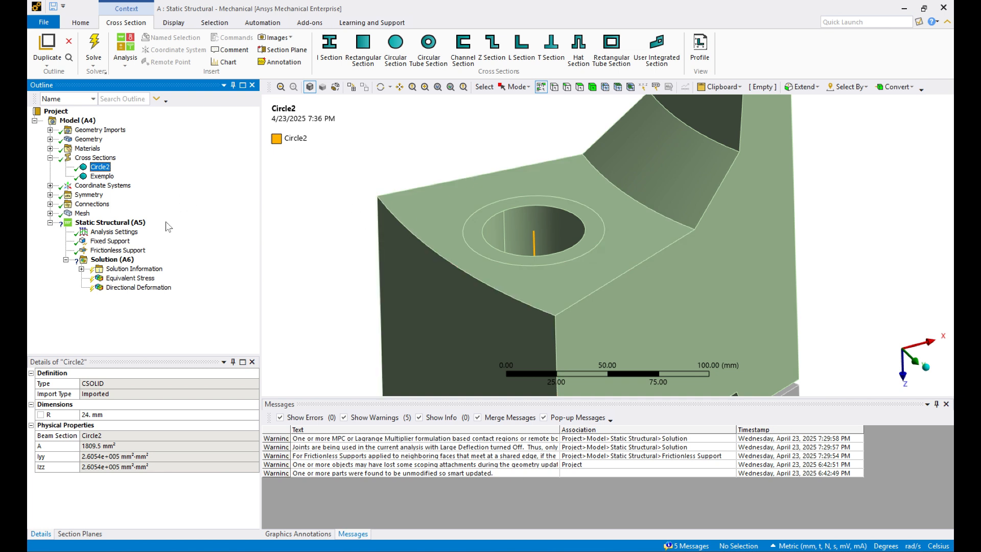
click(95, 158)
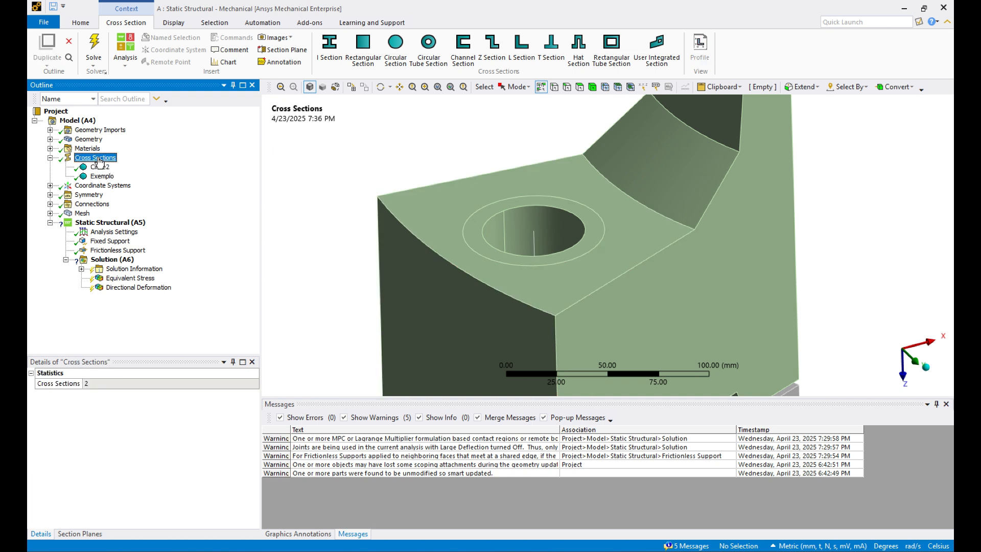
click(50, 158)
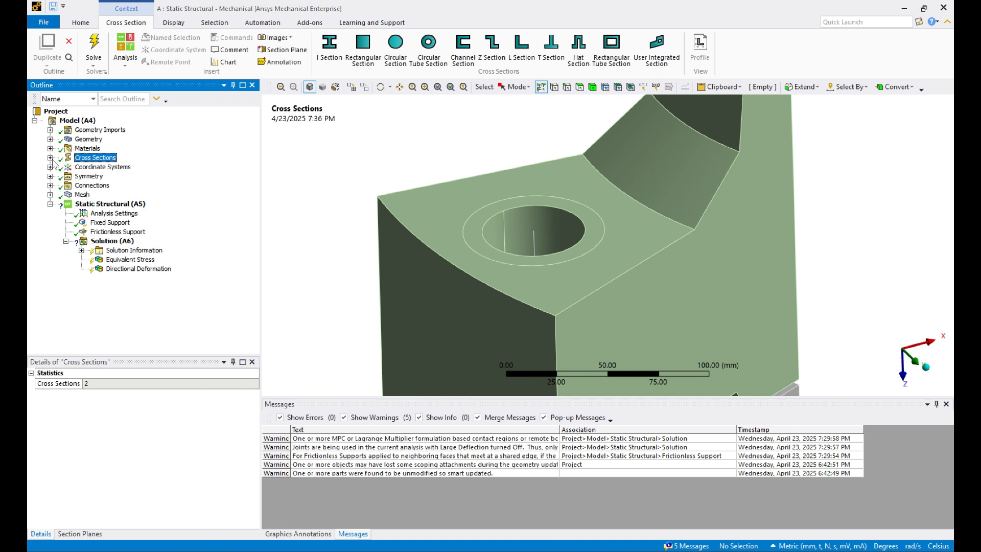
click(50, 157)
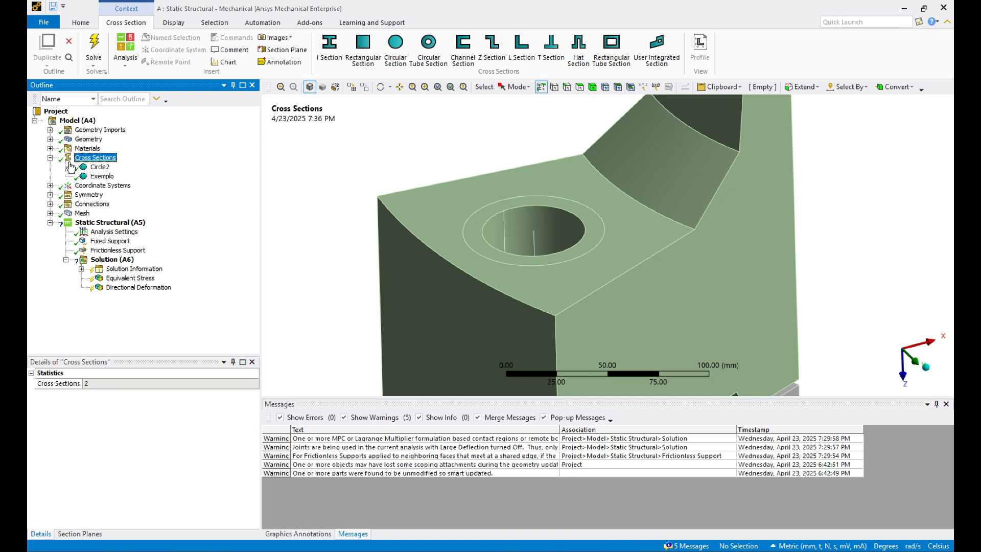
click(102, 168)
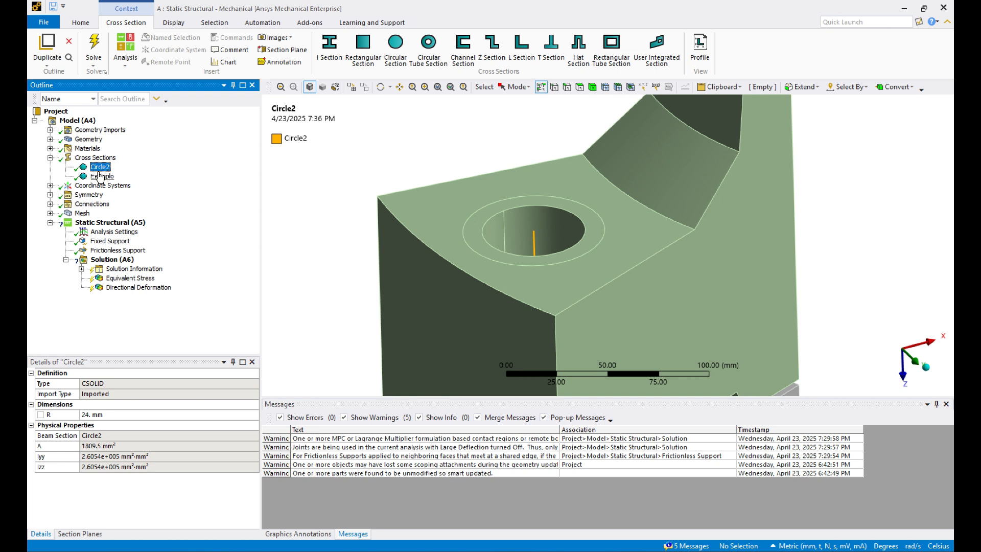
click(95, 158)
click(50, 158)
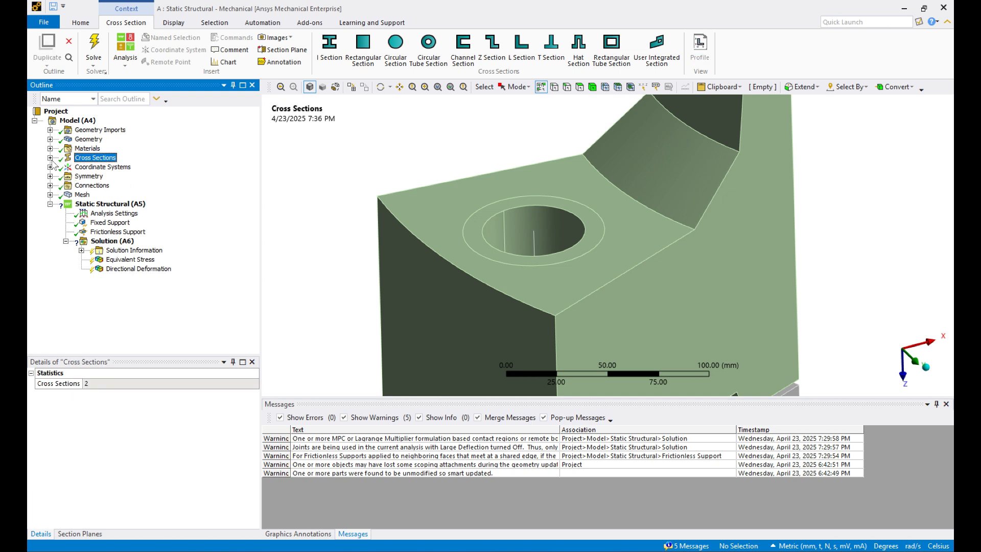
Review the Symmetry object's cyclic regions and its polar graphical expansion settings.
click(89, 177)
click(50, 176)
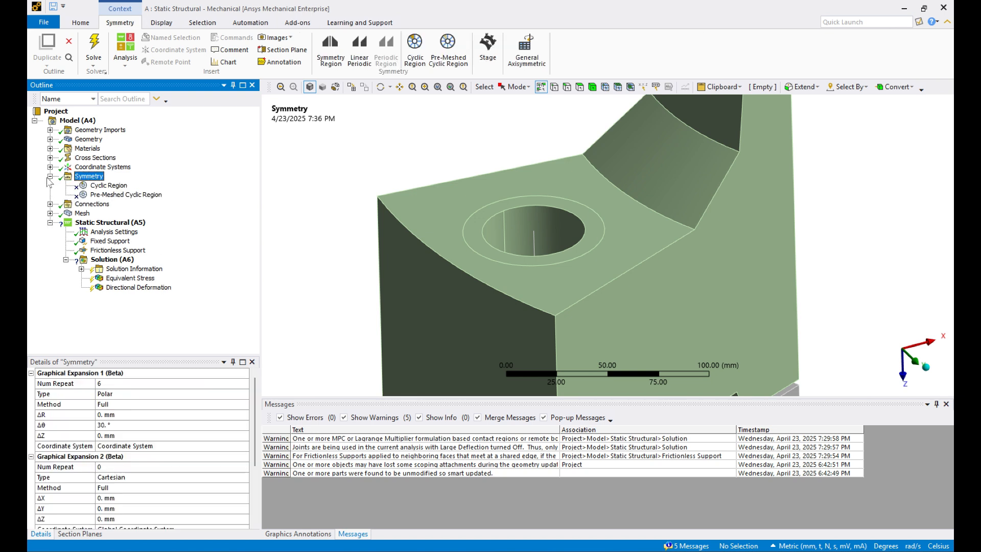
click(50, 176)
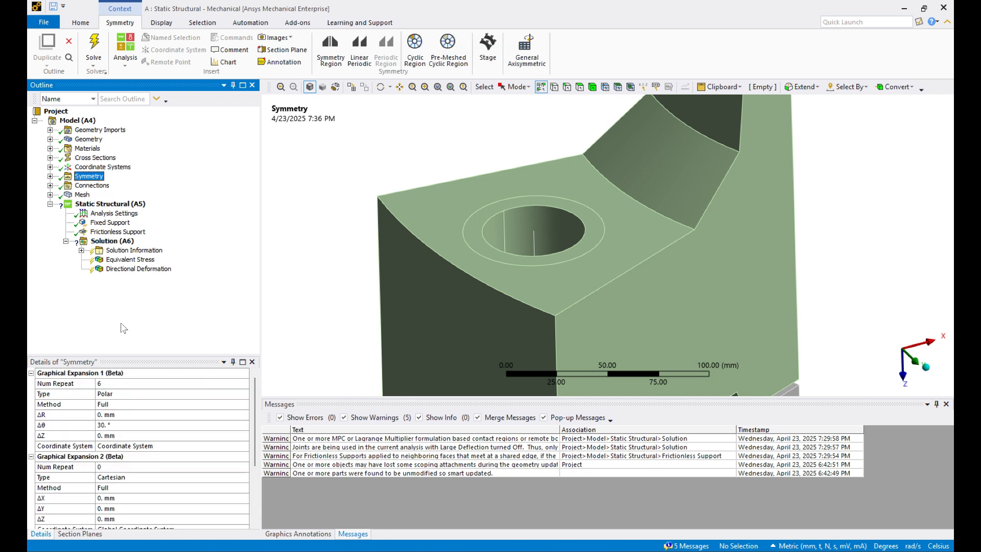
scroll(338, 248, up, 1)
scroll(335, 245, down, 3)
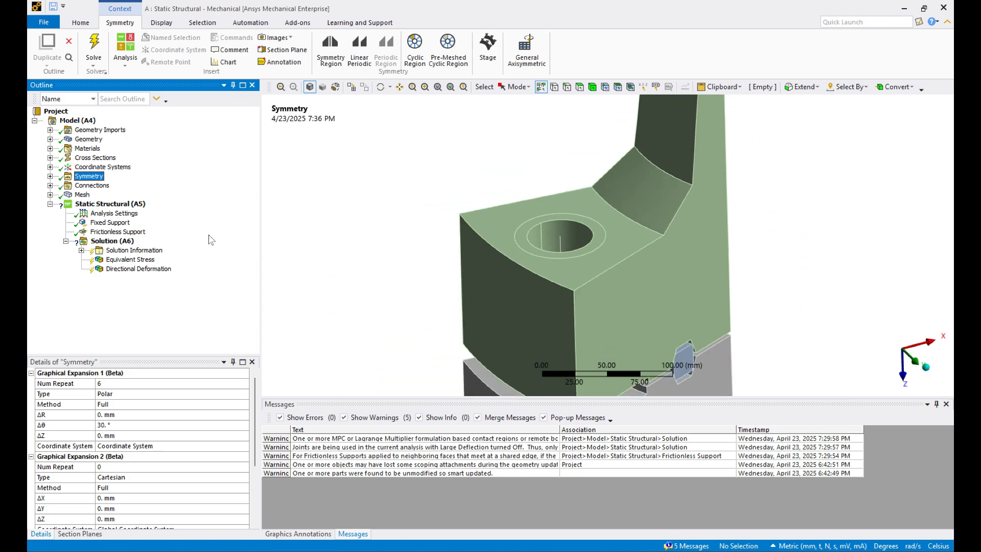
Examine the mesh of the repeated flange sectors and the beam elements inside the bolt holes.
click(82, 195)
scroll(393, 225, down, 4)
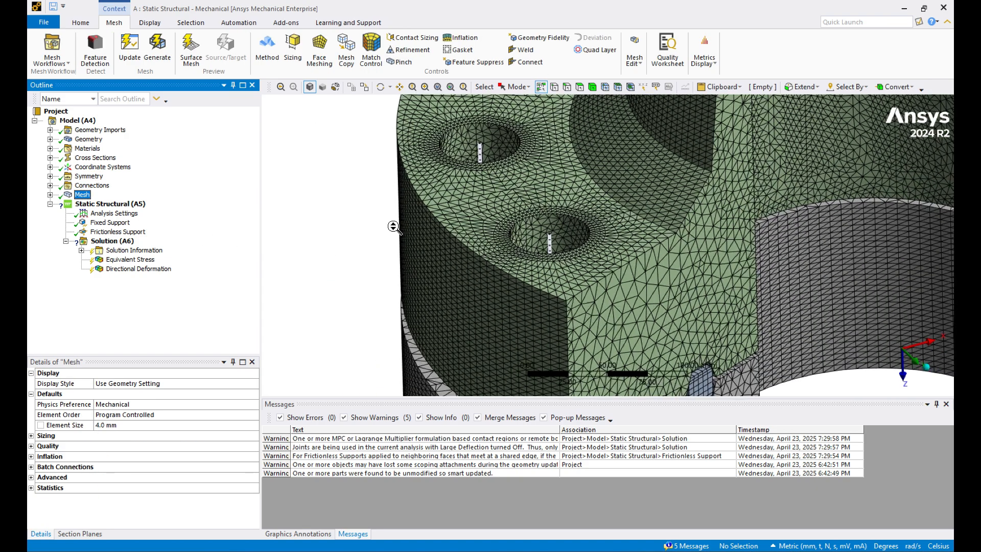
middle_drag(509, 232, 485, 254)
scroll(510, 267, up, 2)
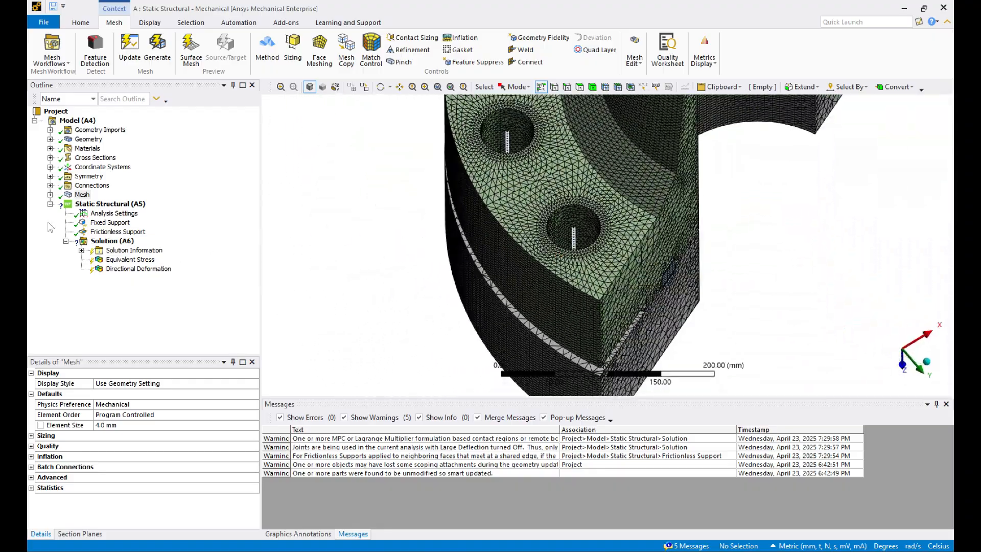
click(90, 186)
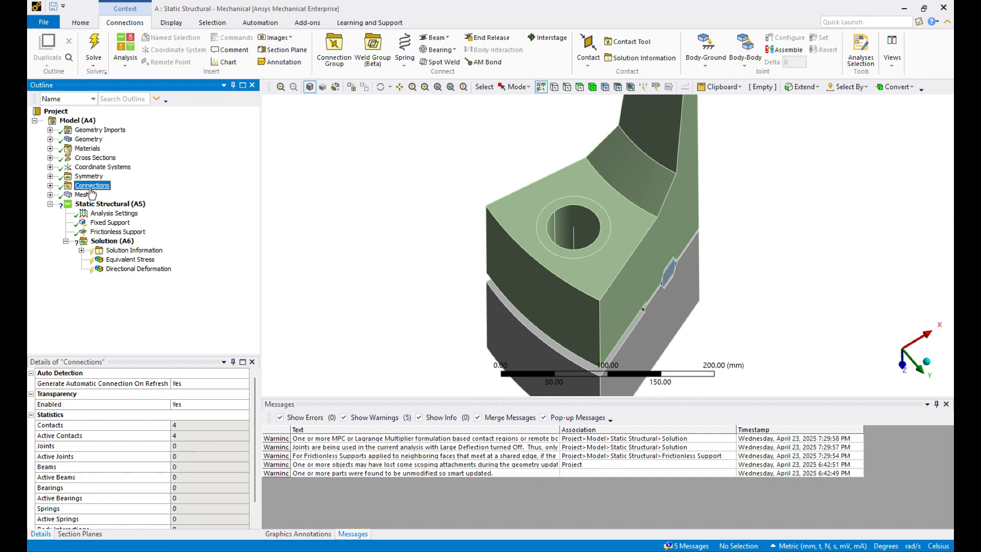
click(88, 194)
middle_drag(659, 240, 644, 265)
click(81, 195)
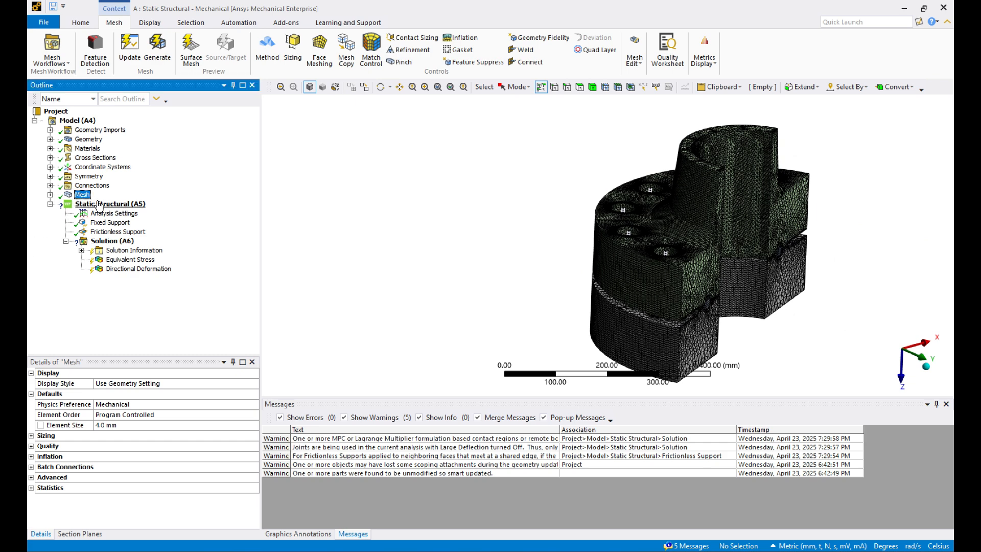
Set the polar graphical expansion to 12 repeats and display the mesh of the whole flange.
click(92, 185)
click(89, 176)
click(145, 386)
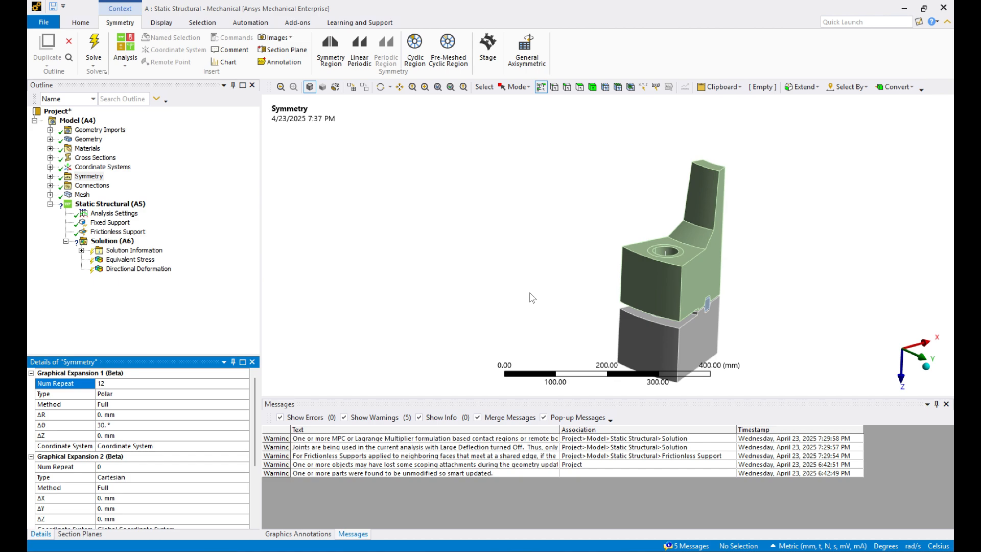
click(88, 196)
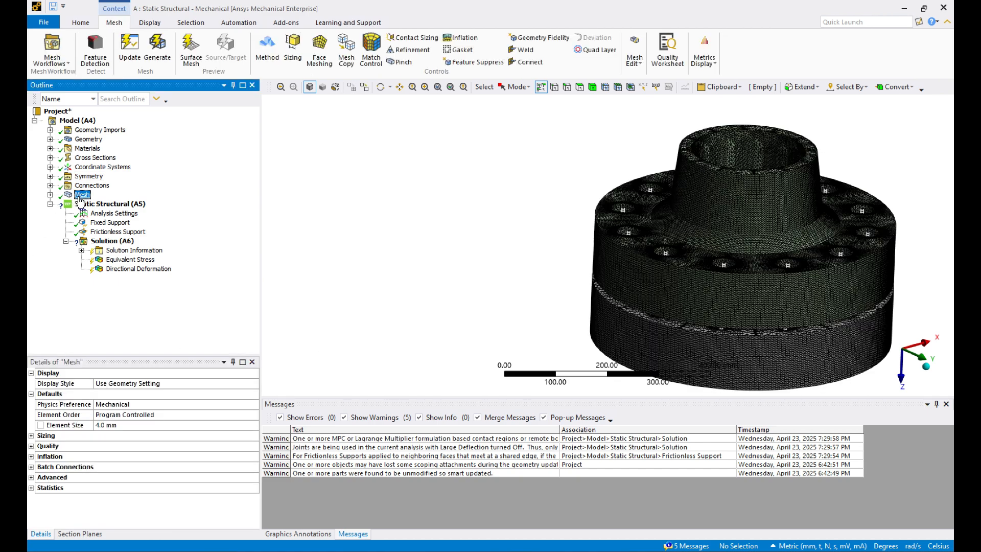
Examine the full flange mesh from several angles, including the hub, the bolt holes and the beam studs.
scroll(597, 240, down, 2)
middle_drag(697, 262, 613, 307)
scroll(604, 304, up, 7)
middle_drag(502, 260, 538, 244)
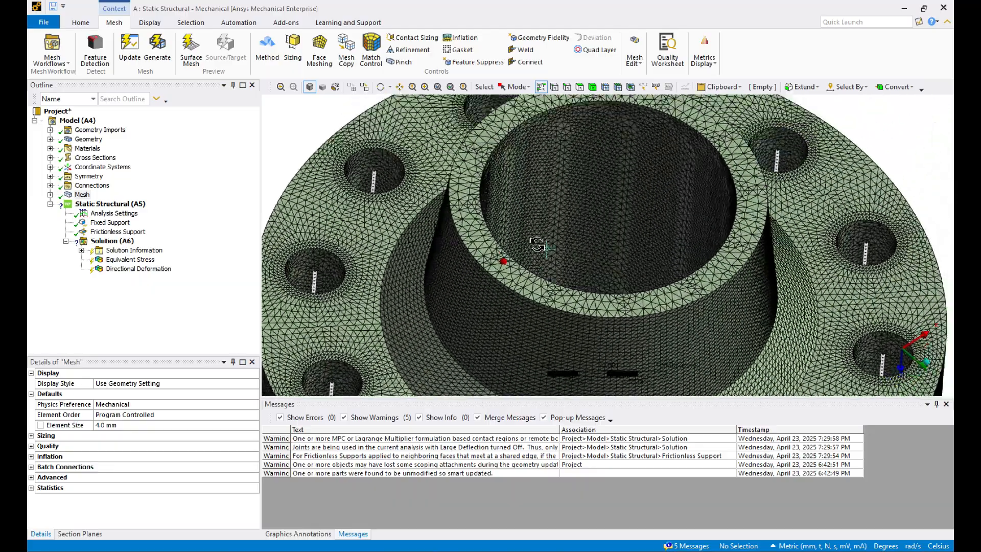
scroll(498, 249, down, 7)
ctrl+middle_drag(596, 314, 485, 241)
scroll(491, 293, up, 6)
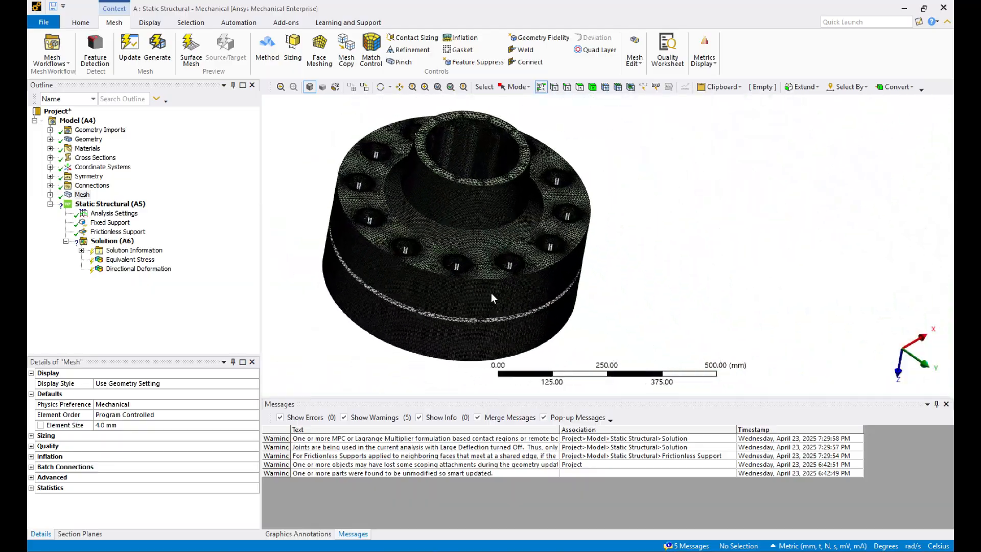
middle_drag(495, 291, 414, 297)
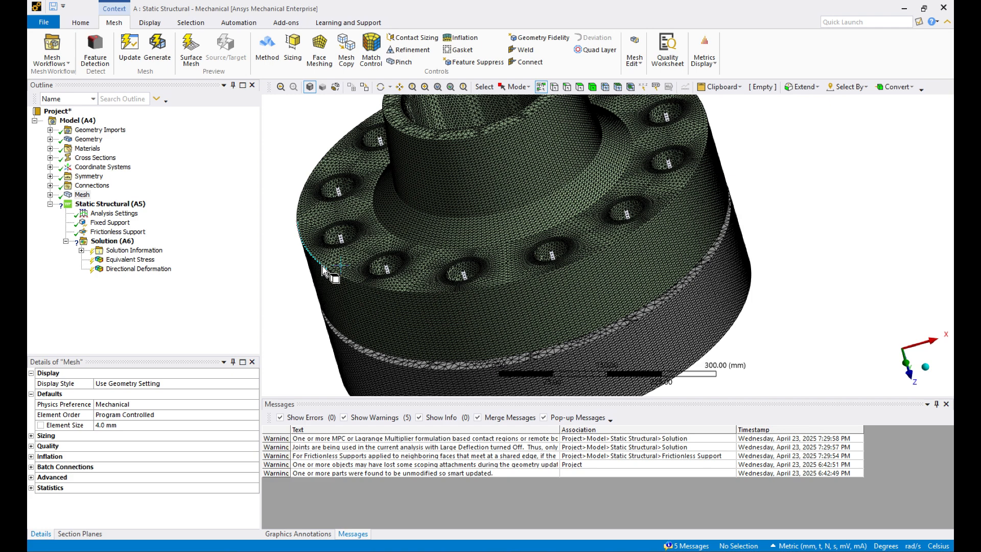
scroll(323, 270, down, 2)
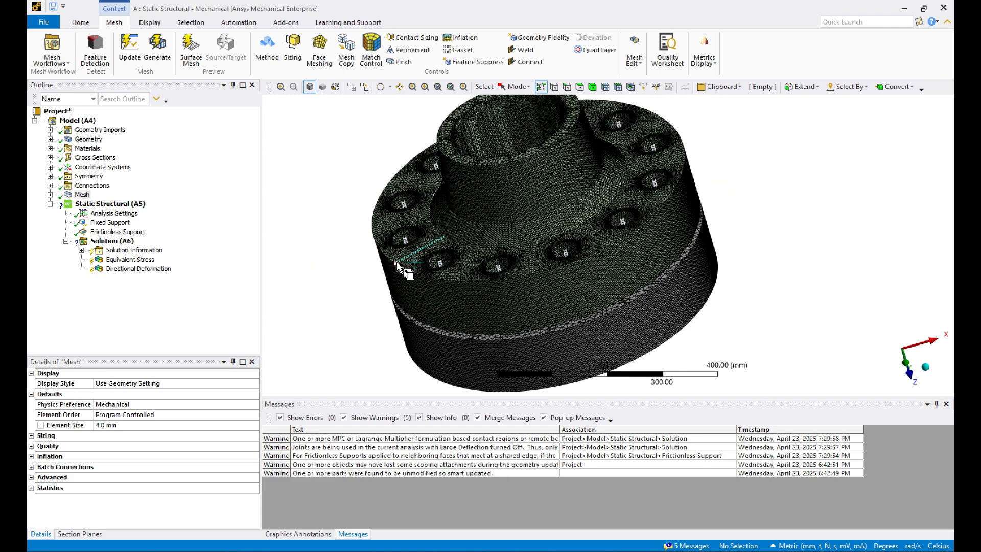
middle_drag(313, 234, 329, 245)
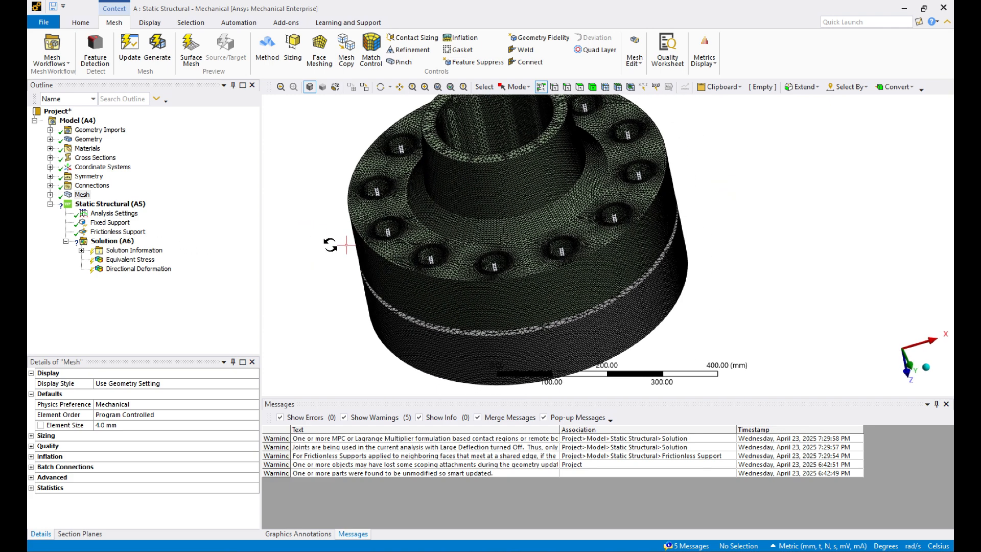
Set the polar graphical expansion to 1 repeat and inspect the mesh of the single flange sector.
click(89, 176)
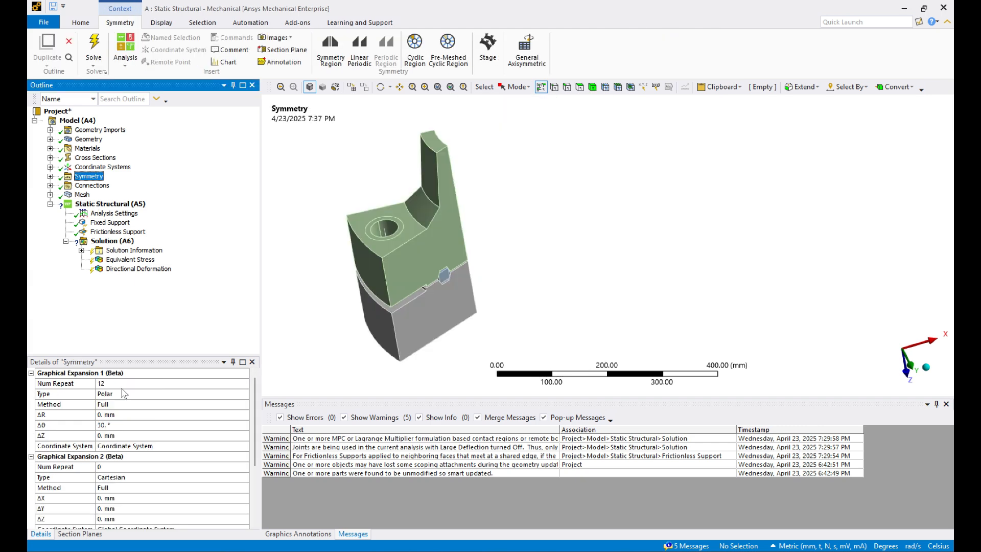
click(120, 384)
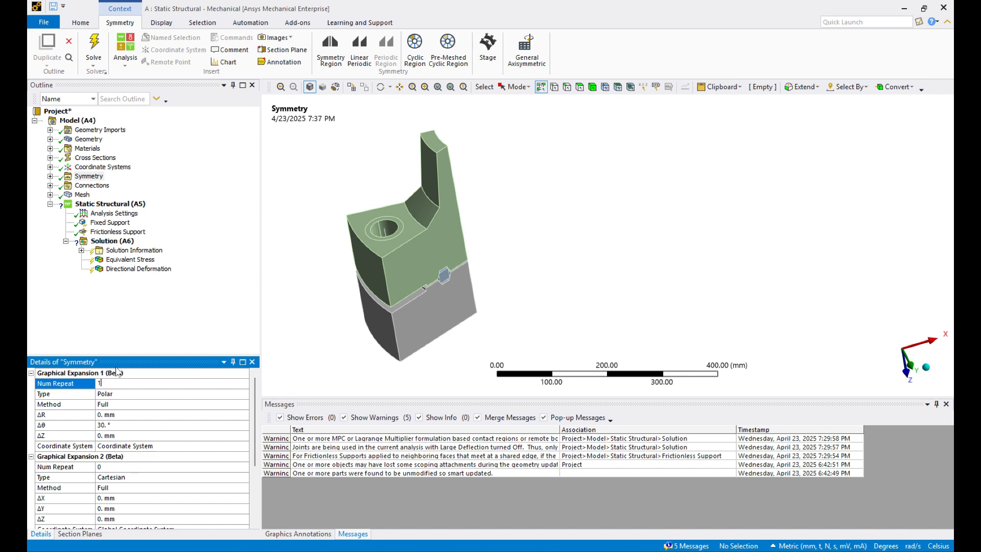
click(82, 195)
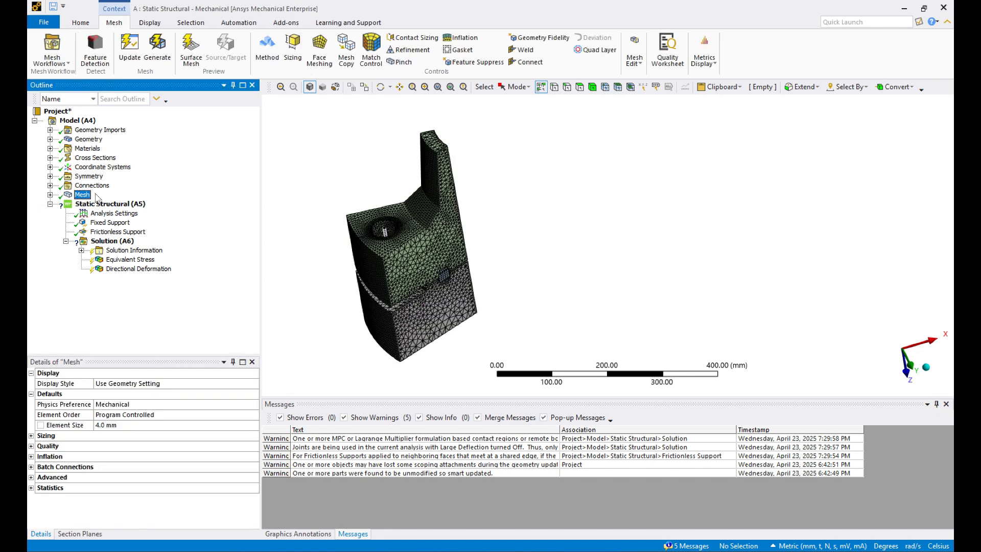
scroll(357, 249, up, 3)
middle_drag(362, 257, 536, 229)
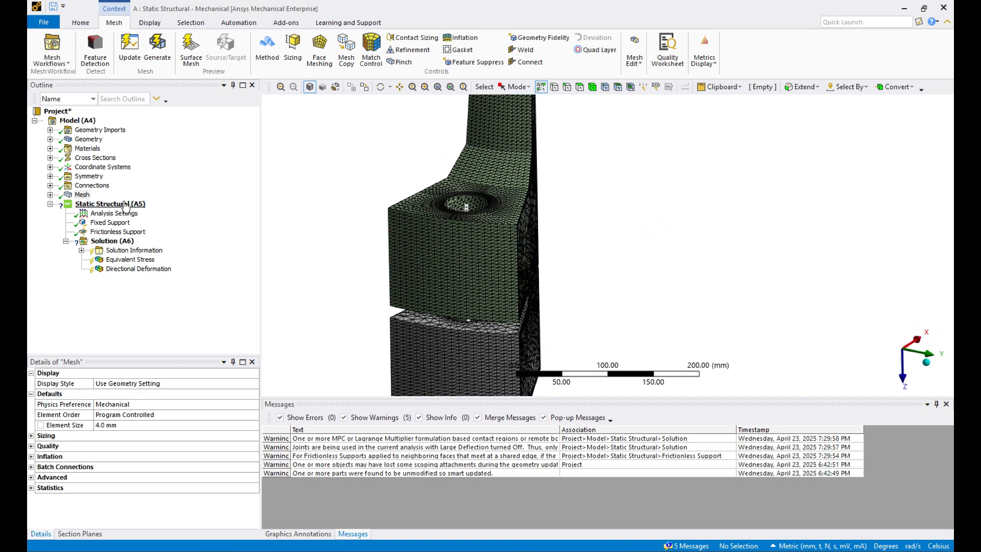
Expand the Connections list and inspect the beam edge and the ring-shaped nut contact face around the bolt hole.
click(85, 186)
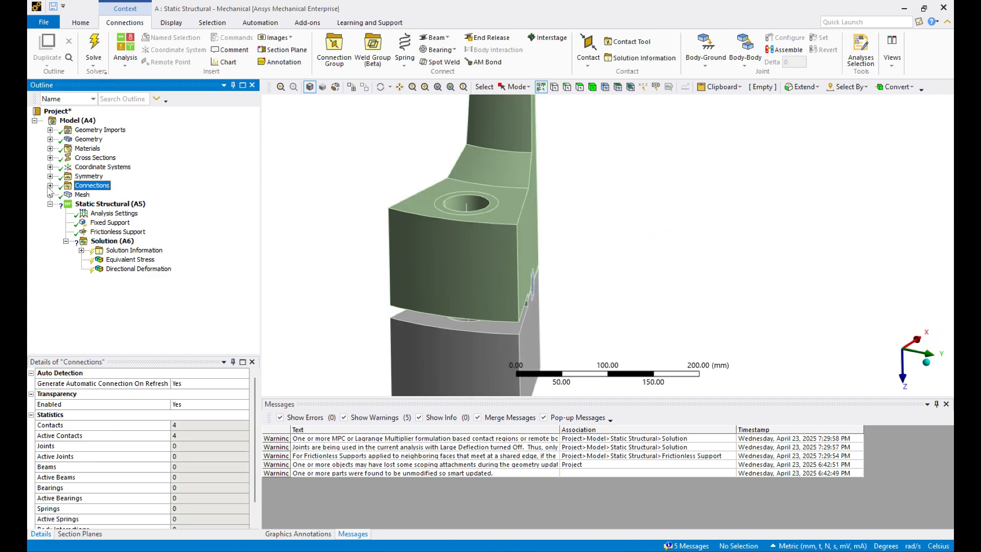
click(49, 186)
middle_drag(459, 216, 462, 236)
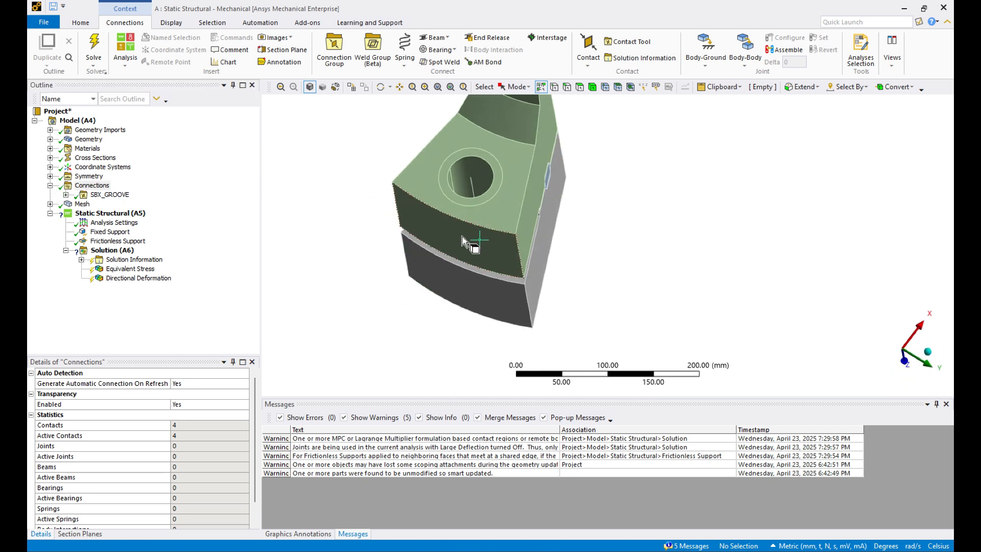
click(471, 185)
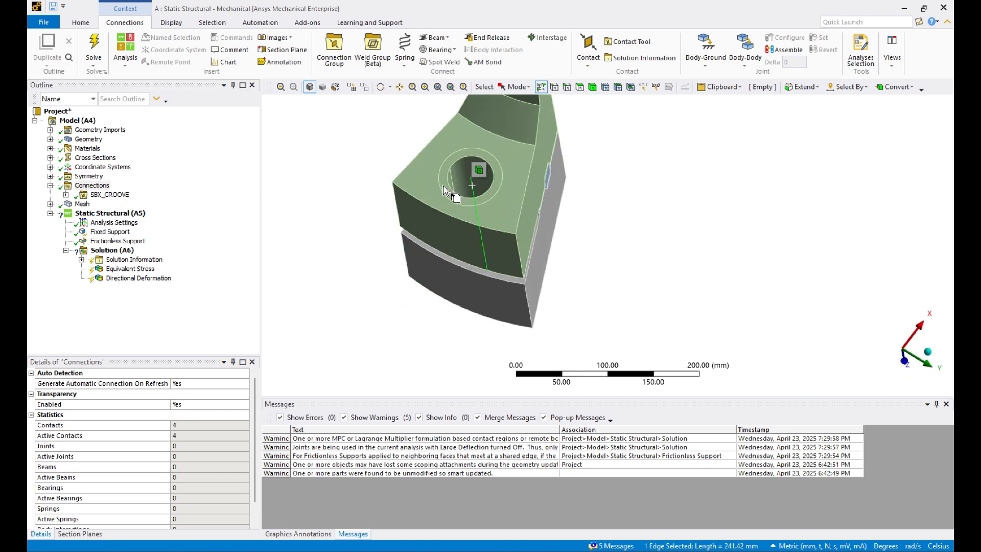
scroll(444, 191, up, 3)
middle_drag(437, 204, 469, 224)
click(475, 230)
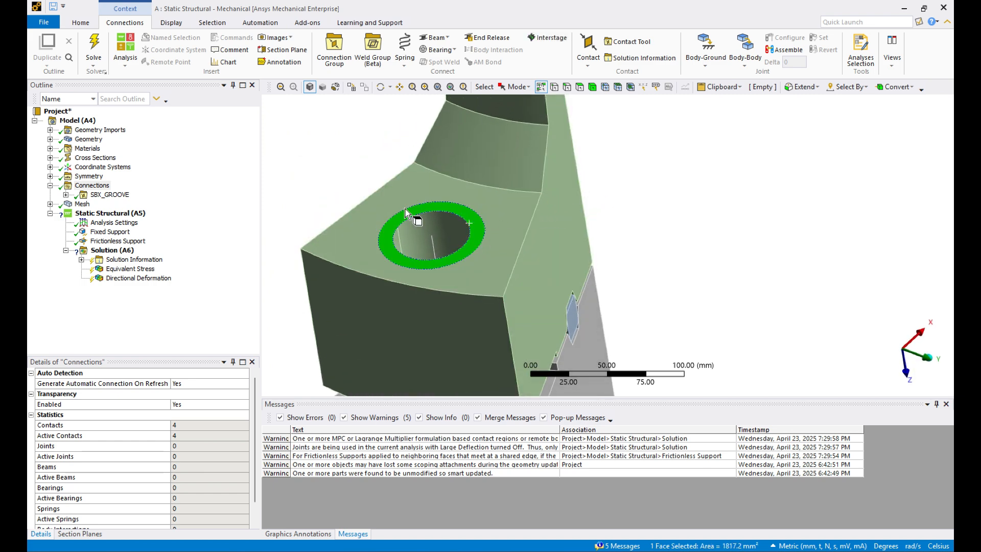
click(280, 191)
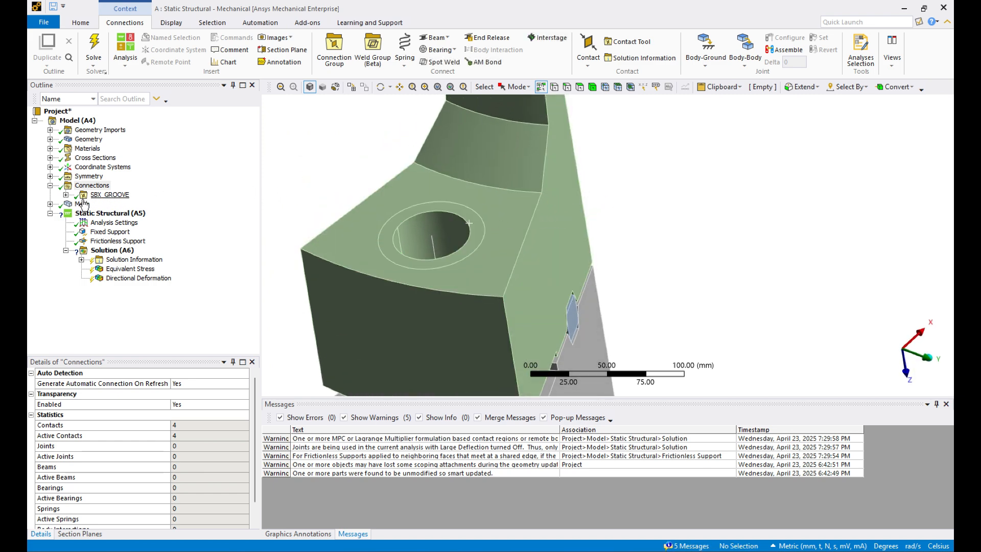
Expand the SBX_GROOVE contact group and display its settings.
click(66, 195)
click(105, 194)
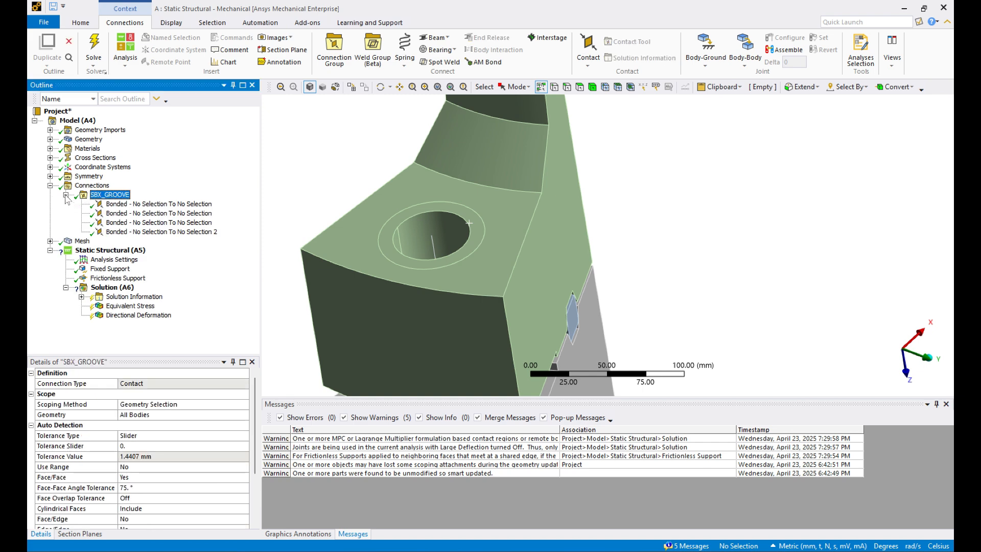
Display the settings of the first bonded contact in the SBX_GROOVE group and collapse the group.
key(Down)
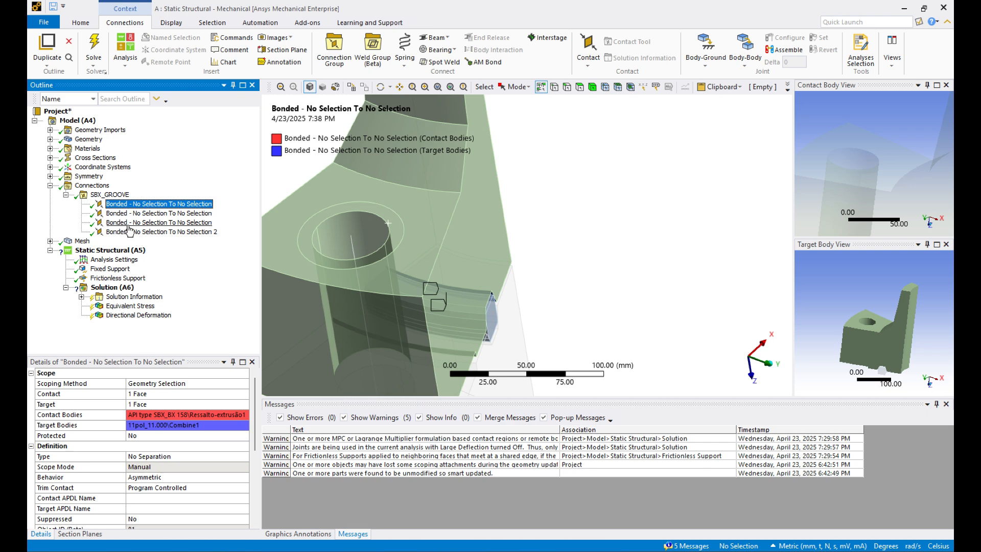
click(66, 195)
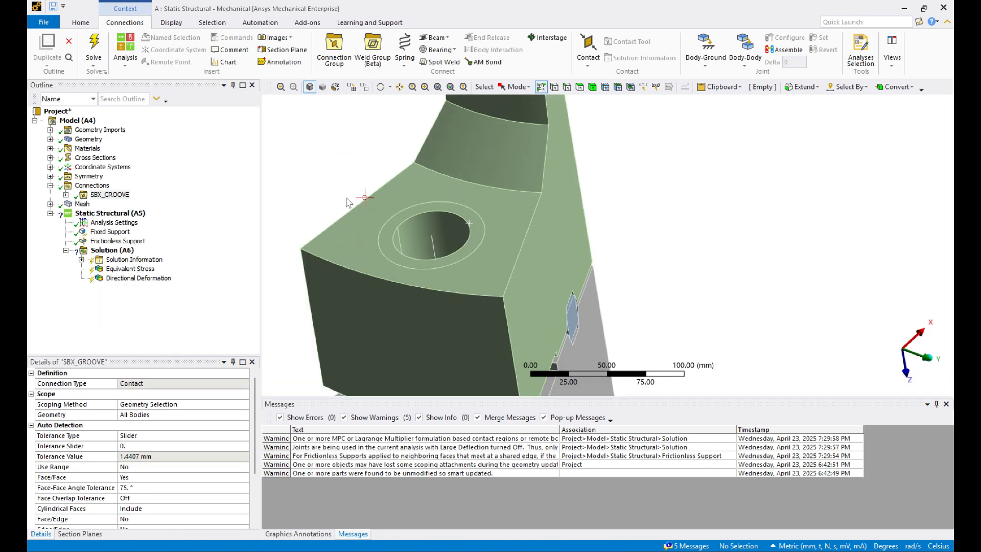
mouse_move(411, 244)
middle_down()
mouse_move(381, 136)
mouse_move(377, 189)
mouse_move(415, 258)
middle_up()
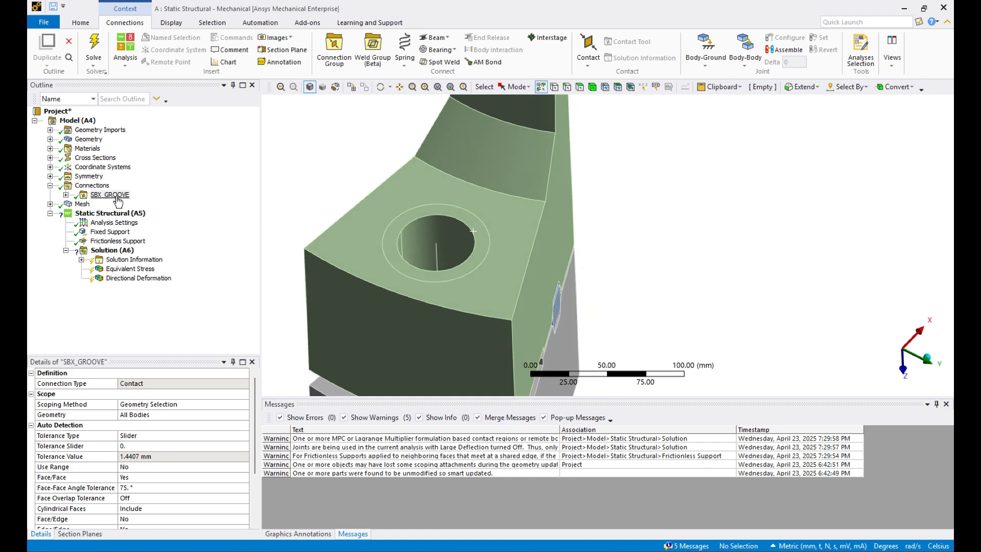
Insert a body-body fixed joint under Connections and scope its reference to the beam's end vertex at the upper flange's bolt hole.
right_click(95, 187)
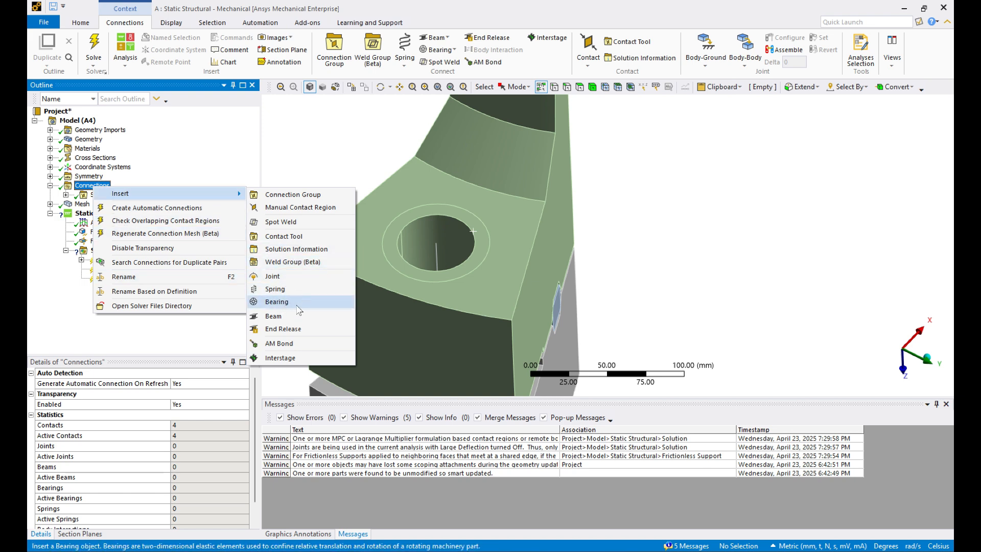
click(284, 279)
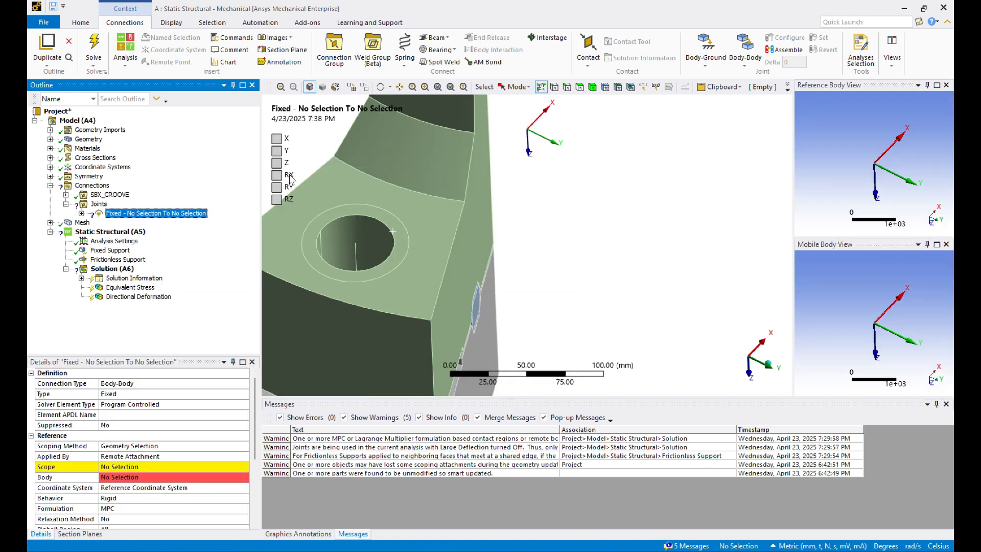
click(158, 466)
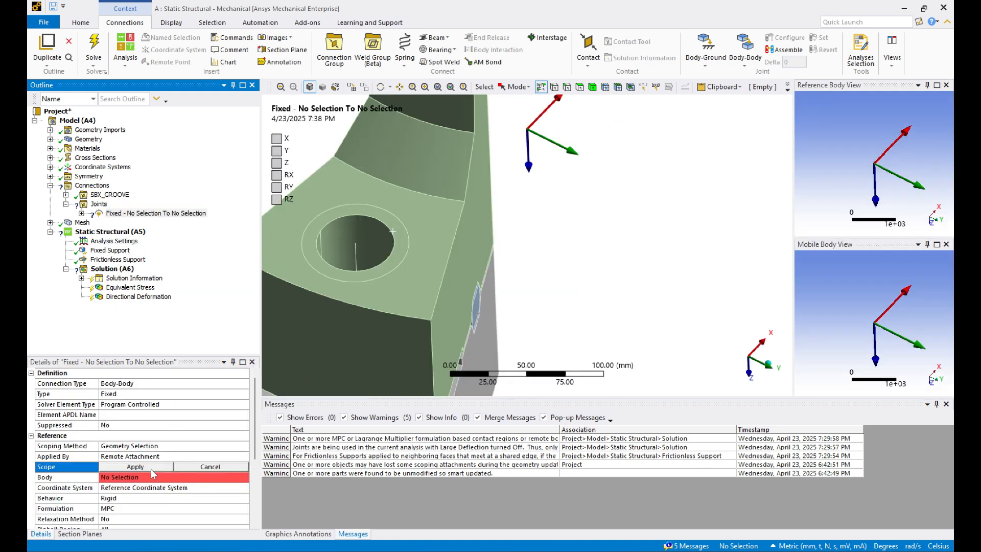
click(356, 248)
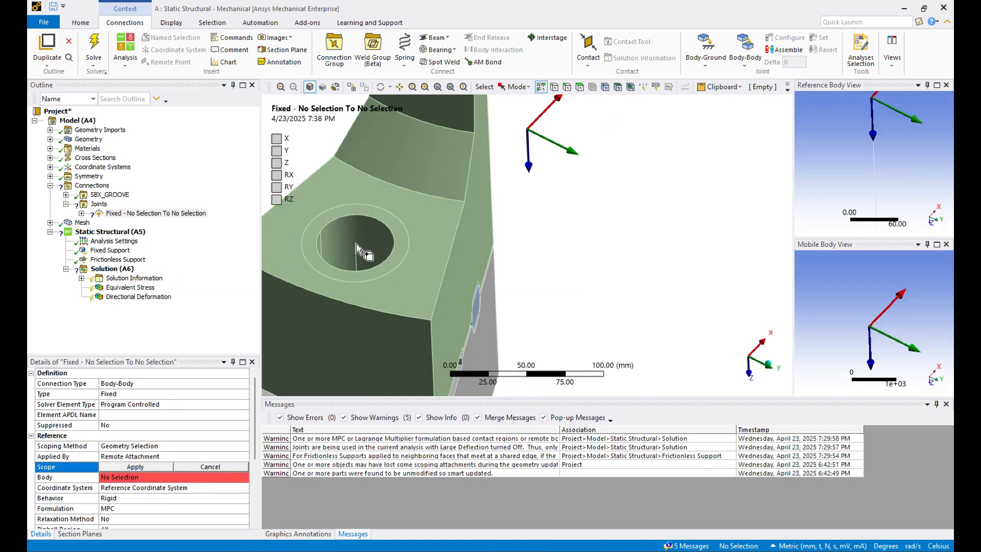
click(136, 467)
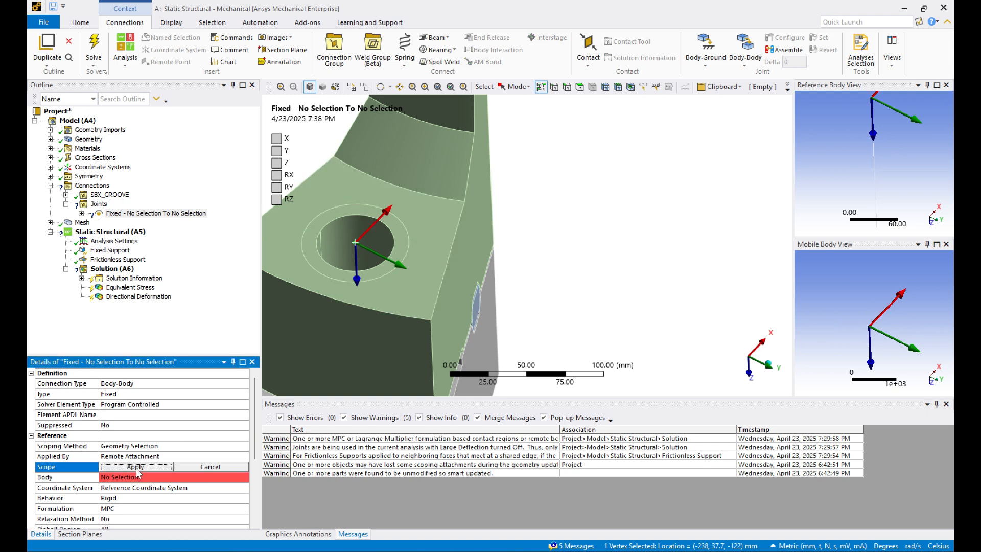
Set the fixed joint's mobile scope to the ring-shaped nut contact face around the upper flange's bolt hole.
ctrl+middle_drag(329, 288, 438, 275)
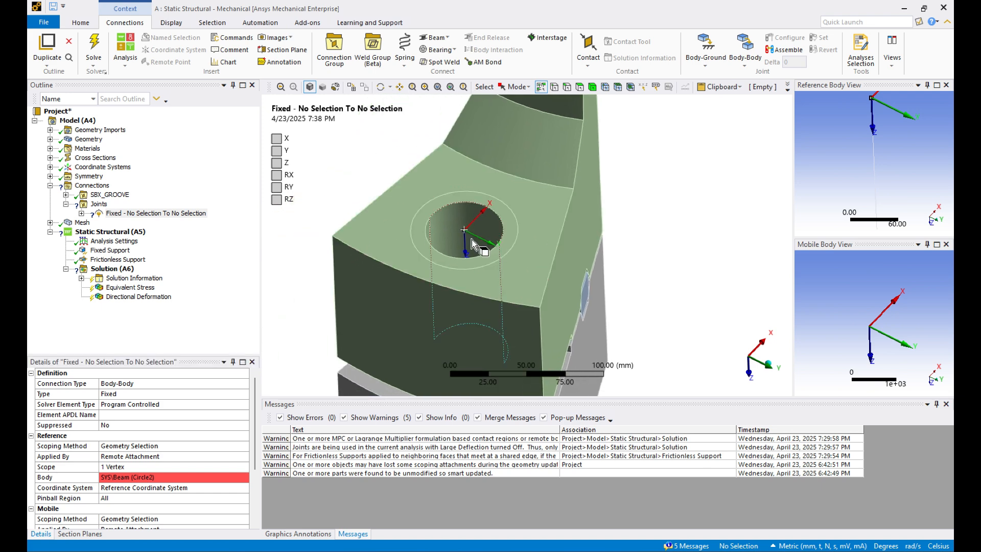
scroll(134, 471, down, 3)
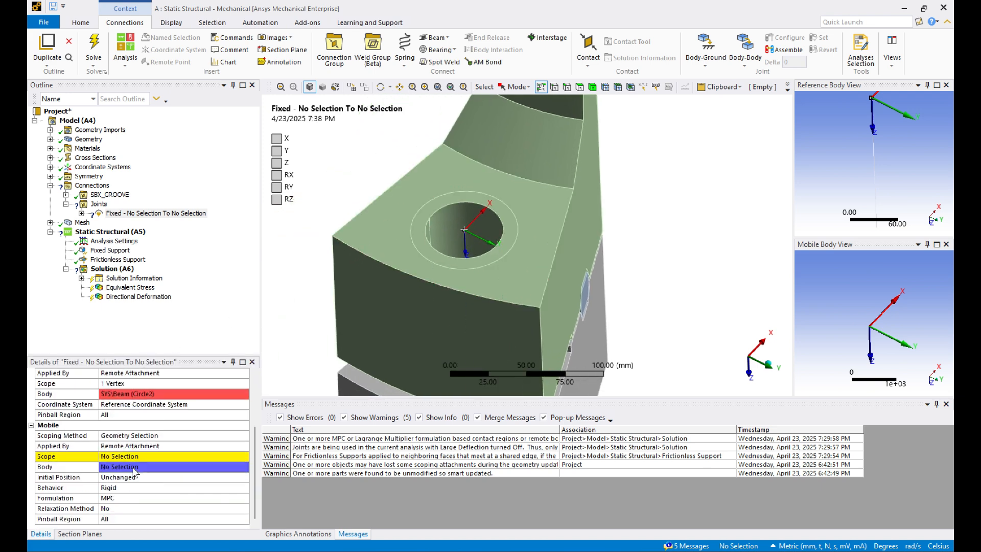
click(137, 458)
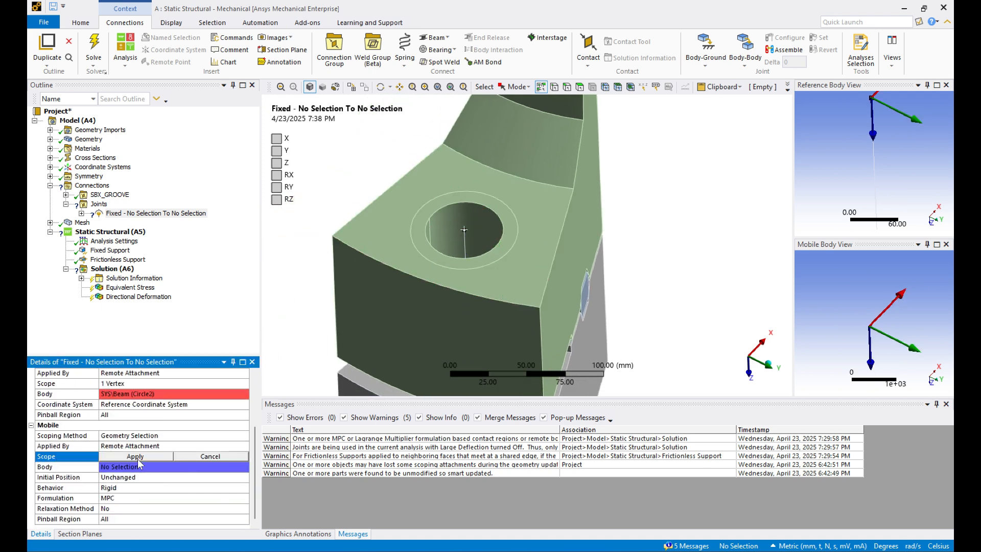
click(425, 254)
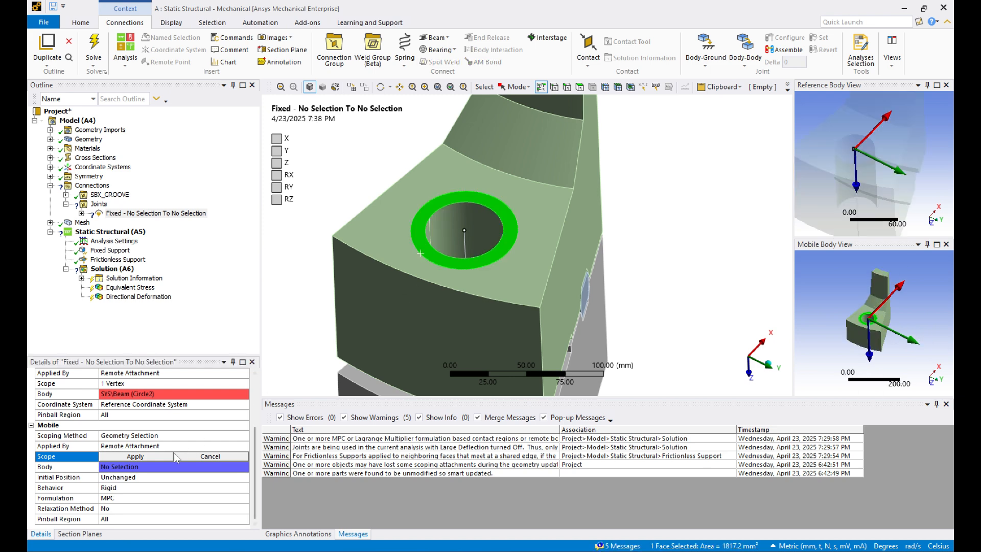
click(136, 456)
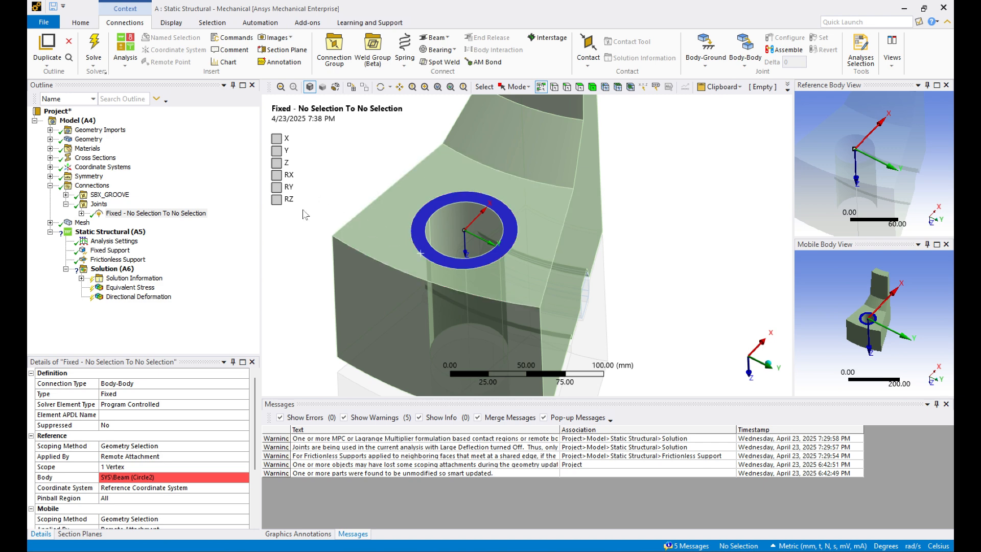
Duplicate the fixed joint and rescope the copy's reference to the vertex at the opposite end of the beam.
right_click(129, 214)
mouse_move(176, 224)
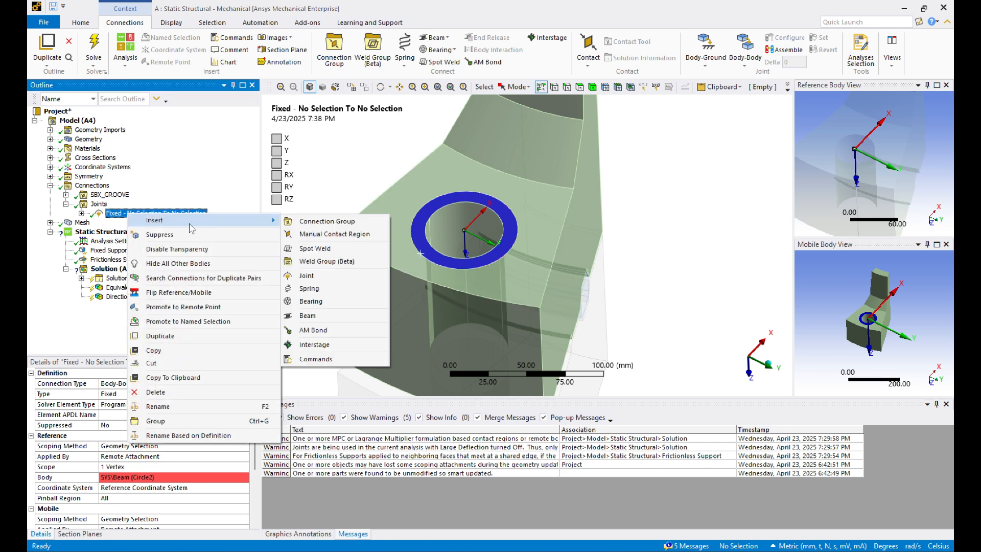
click(184, 337)
middle_drag(439, 306, 479, 240)
scroll(479, 240, up, 3)
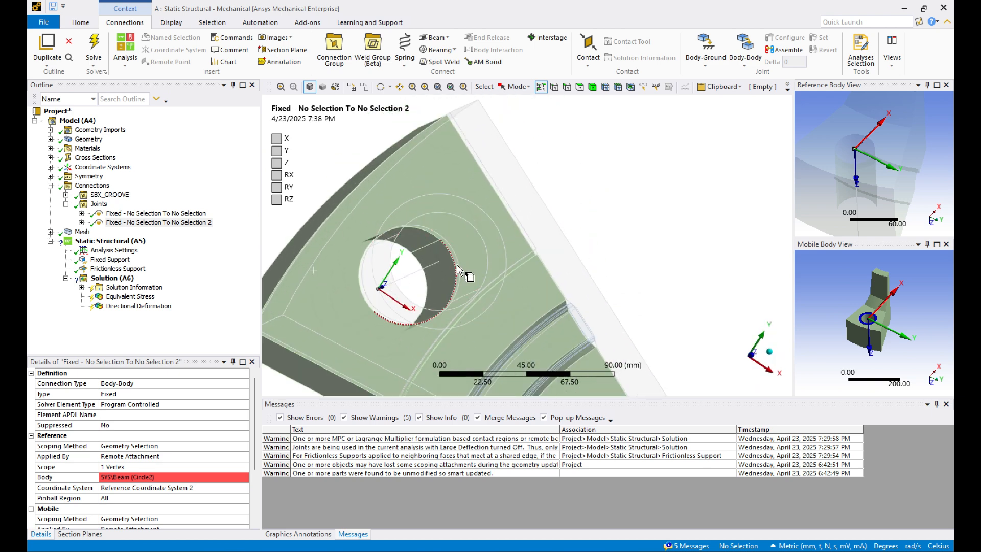
scroll(456, 269, up, 1)
click(136, 467)
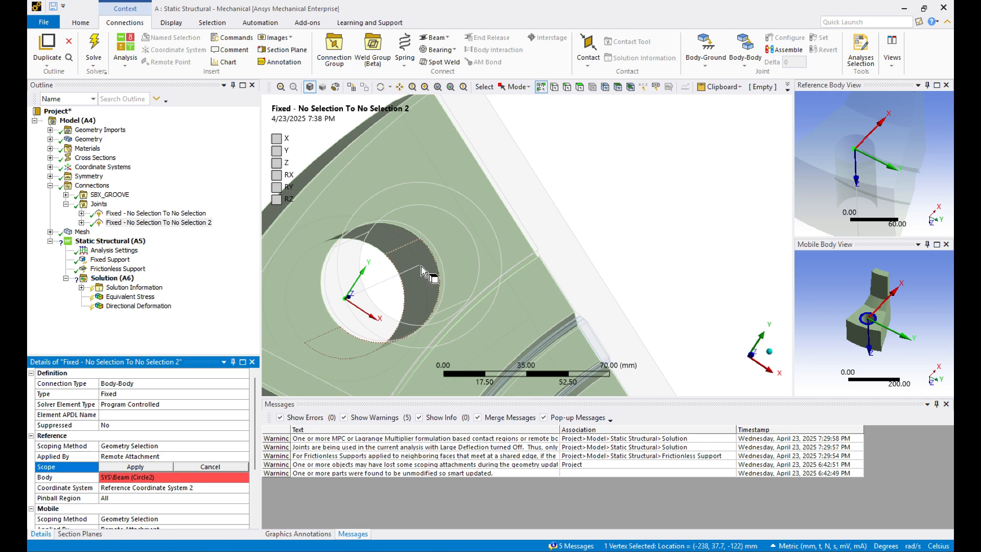
click(136, 467)
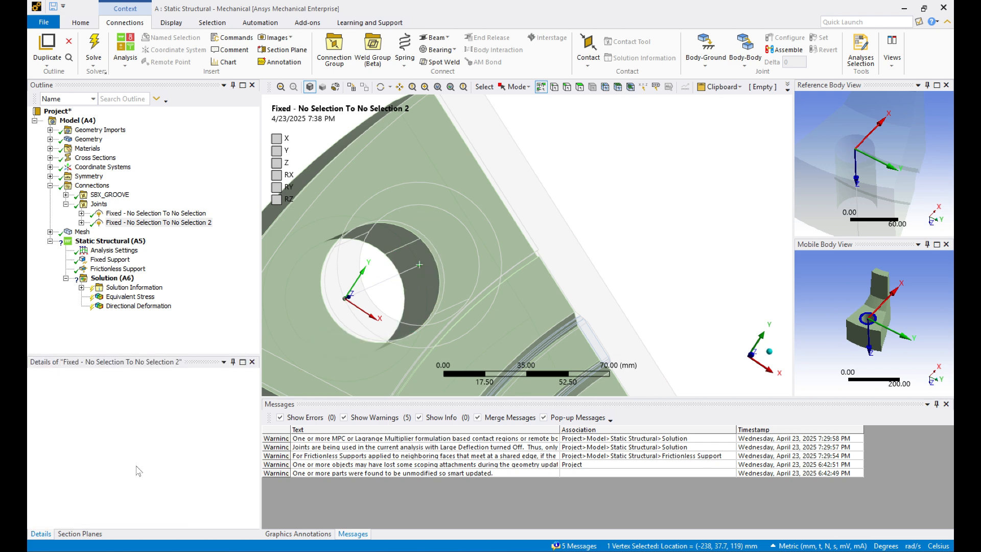
Add the ring-shaped nut contact face of the lower flange to the duplicated joint's mobile scope.
scroll(145, 488, down, 1)
click(129, 509)
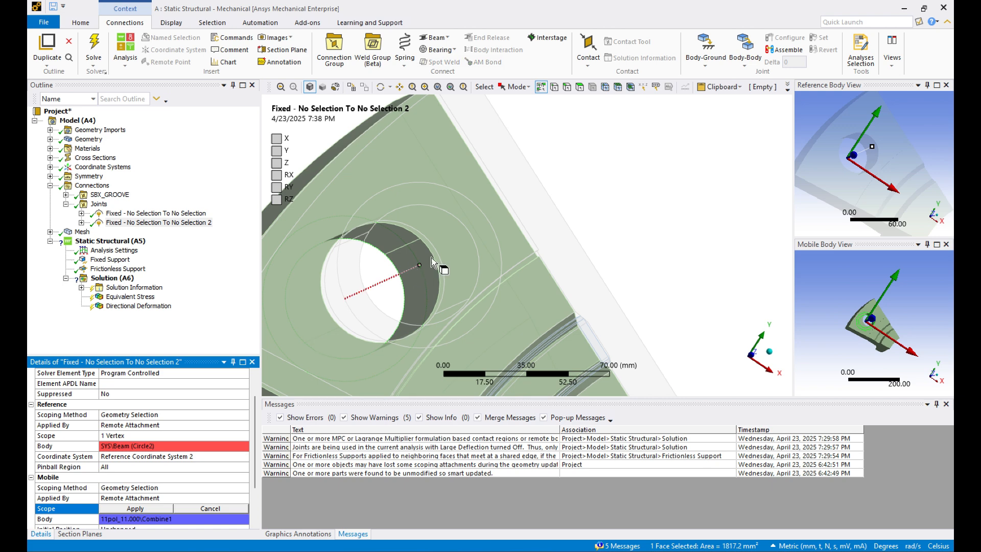
click(482, 230)
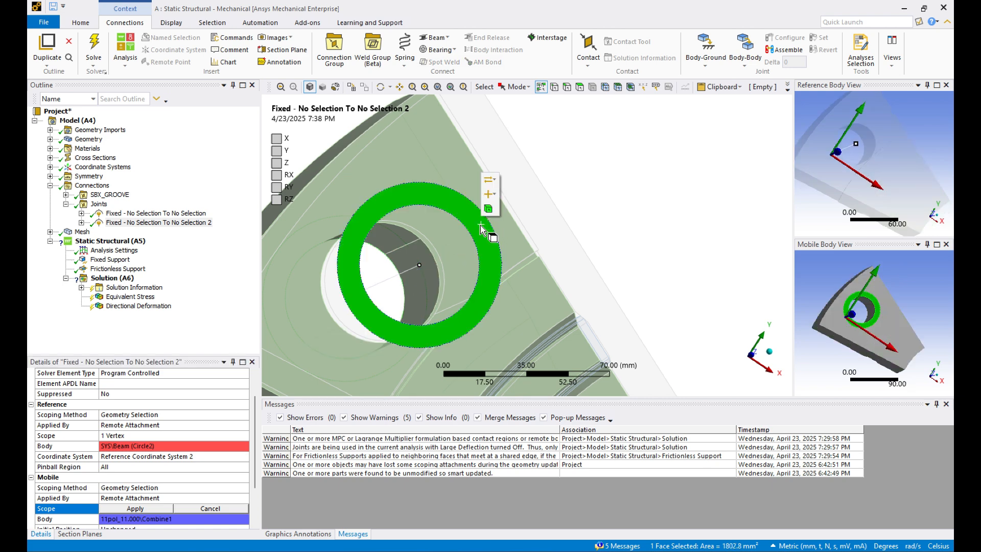
click(488, 195)
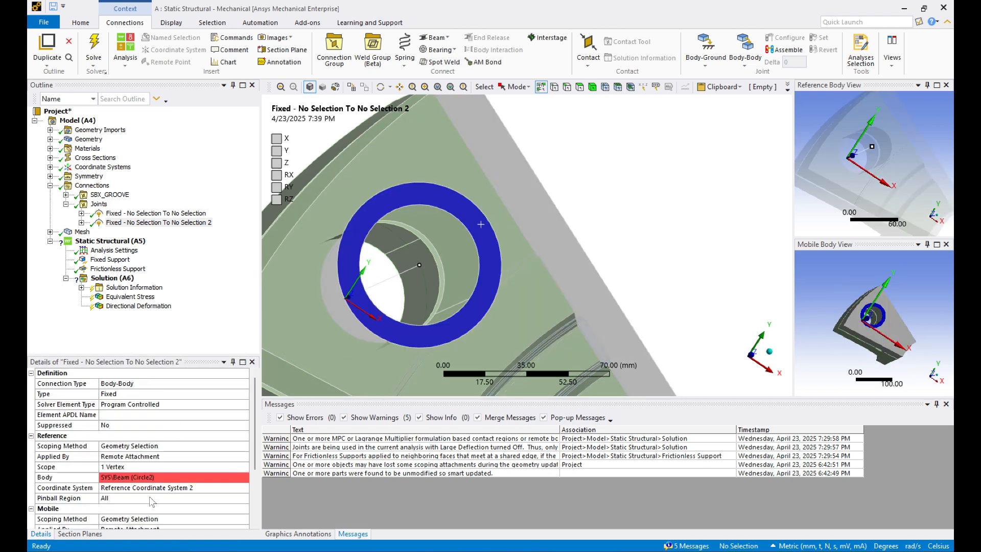
Replace the duplicated joint's mobile scope with only the ring-shaped nut contact face around the lower flange's bolt hole.
scroll(152, 501, down, 1)
click(142, 507)
click(437, 197)
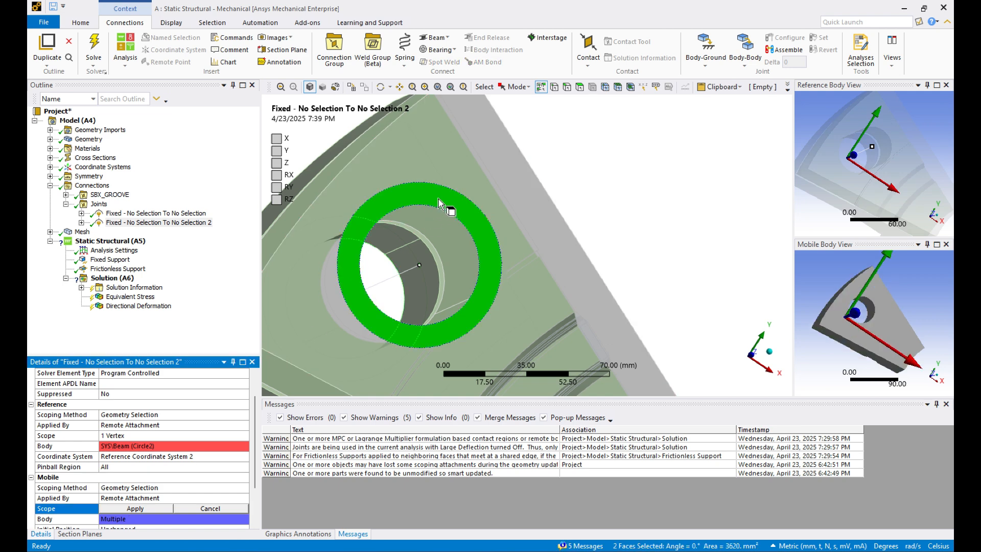
click(451, 154)
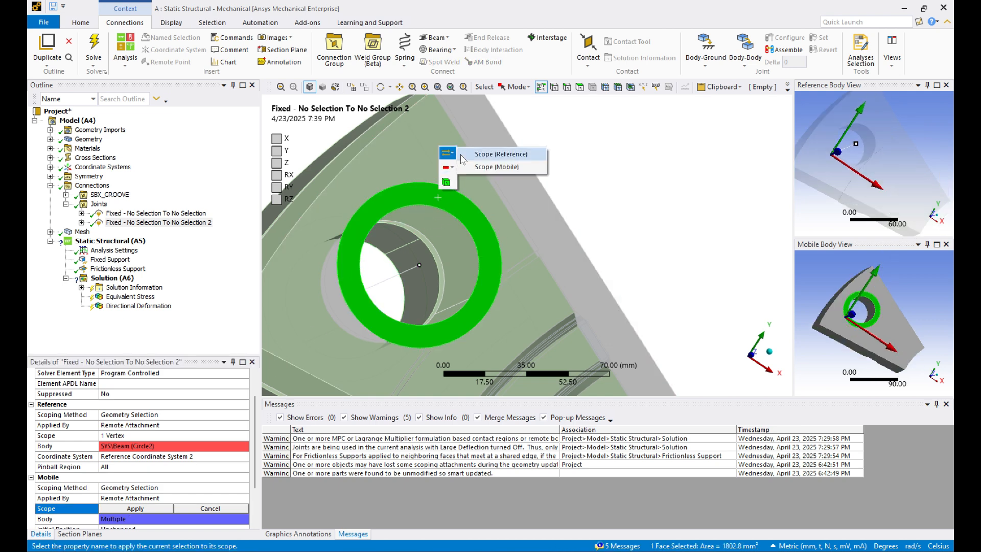
click(486, 166)
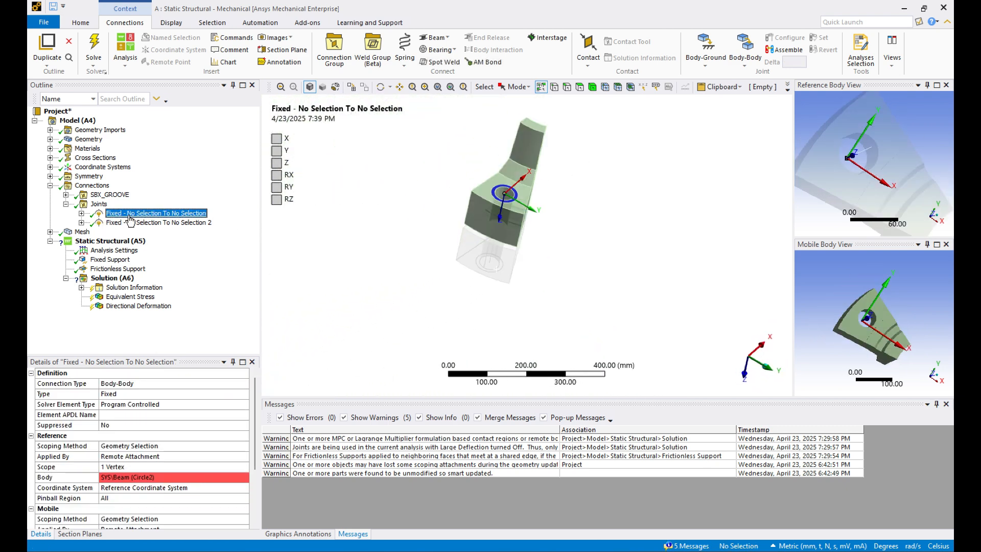
Check the second fixed joint's scoping on the lower flange and collapse the Connections branch.
click(95, 224)
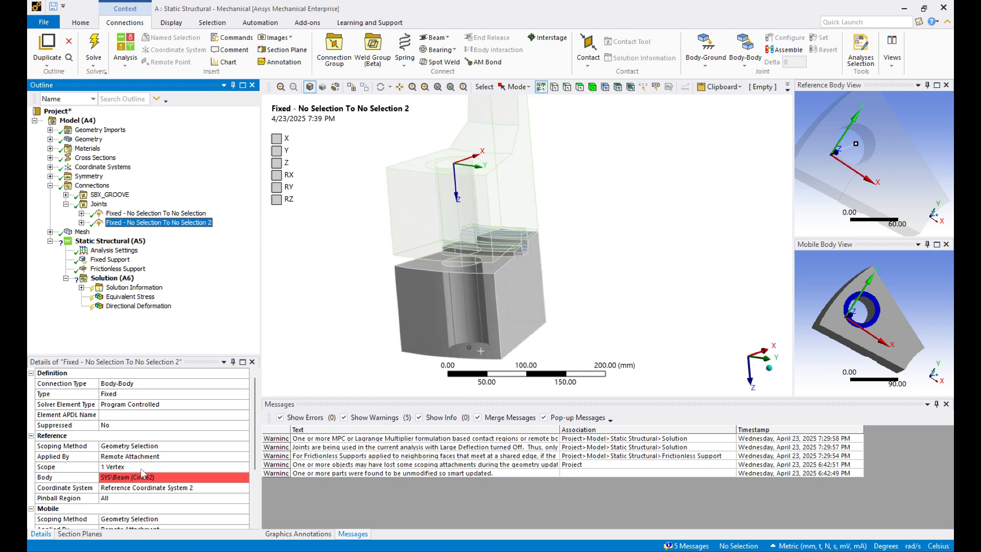
click(51, 185)
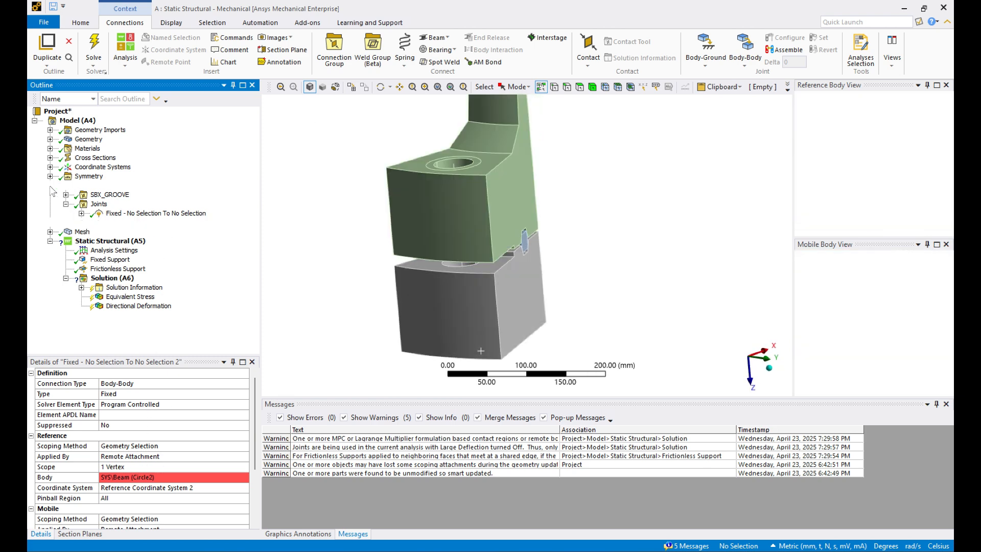
ctrl+middle_drag(597, 253, 517, 293)
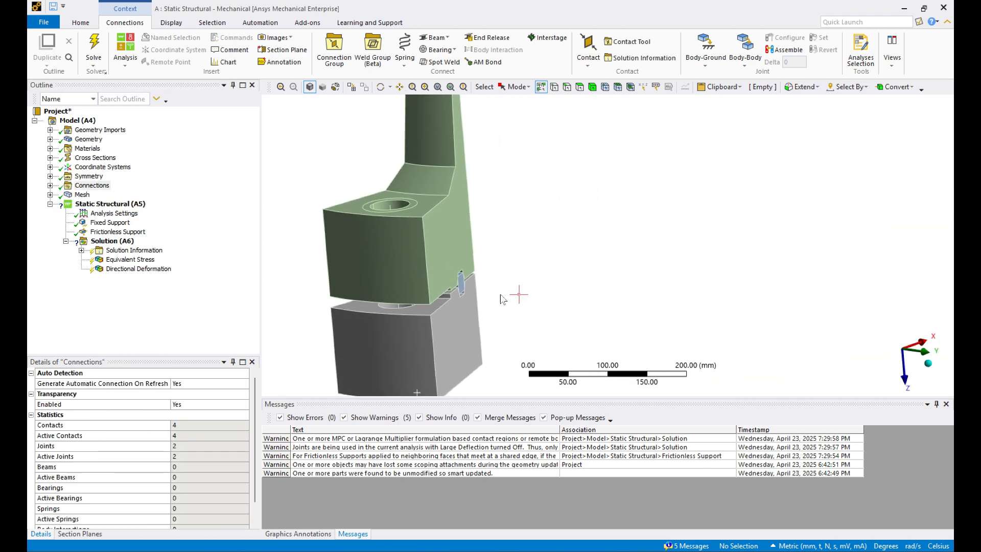
scroll(516, 293, down, 1)
Insert a Bolt Pretension load in the Static Structural analysis.
click(88, 205)
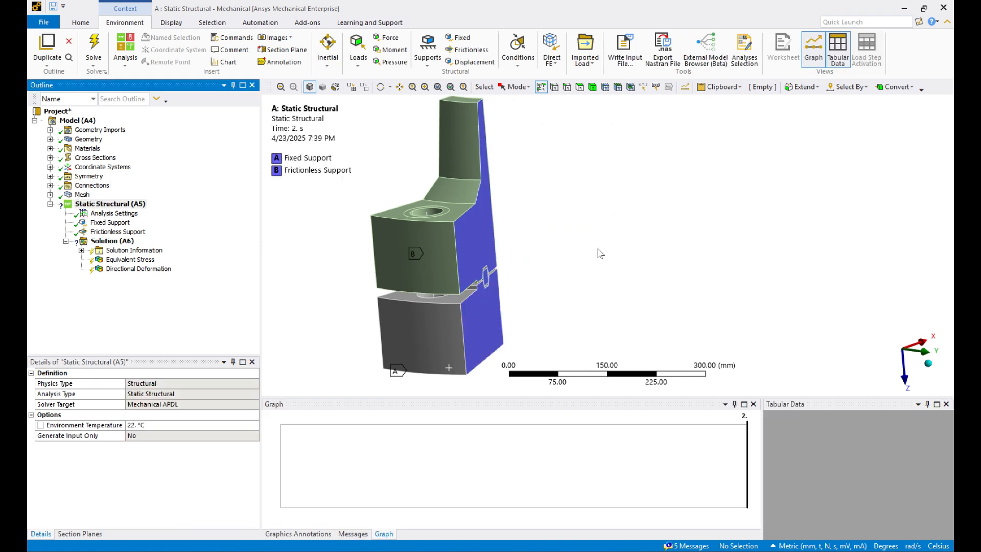
click(427, 56)
click(366, 66)
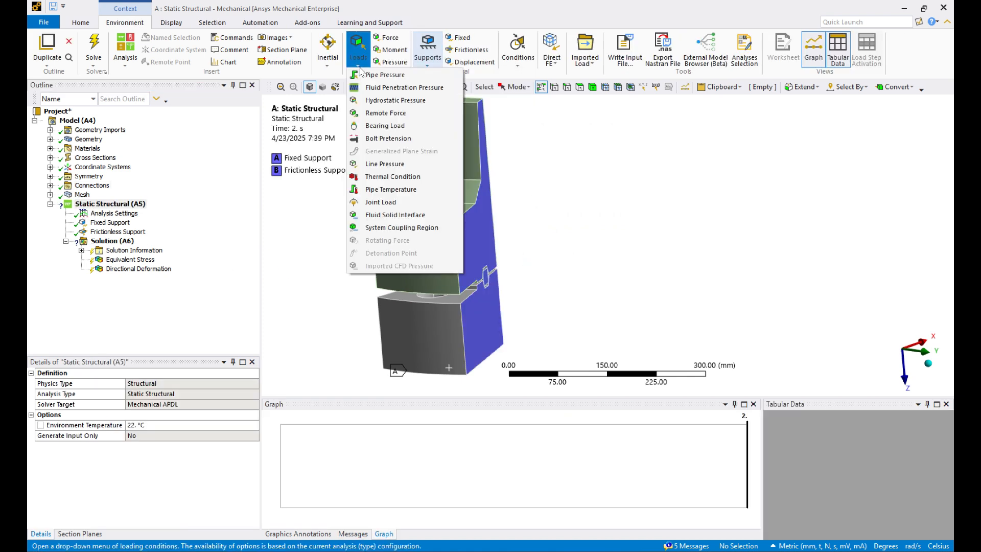
click(392, 139)
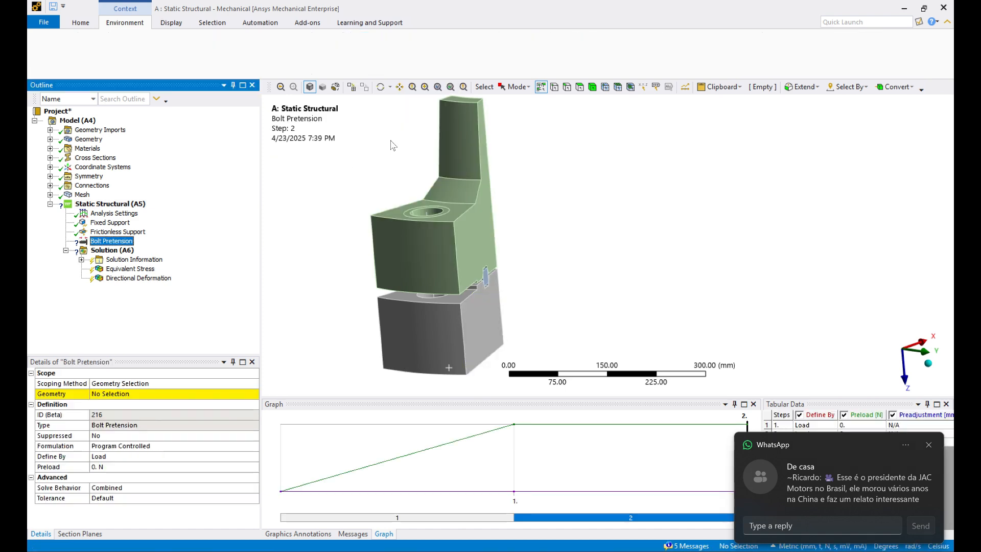
Scope the bolt pretension to the beam edge running through the bolt hole between the two flanges.
scroll(398, 307, up, 5)
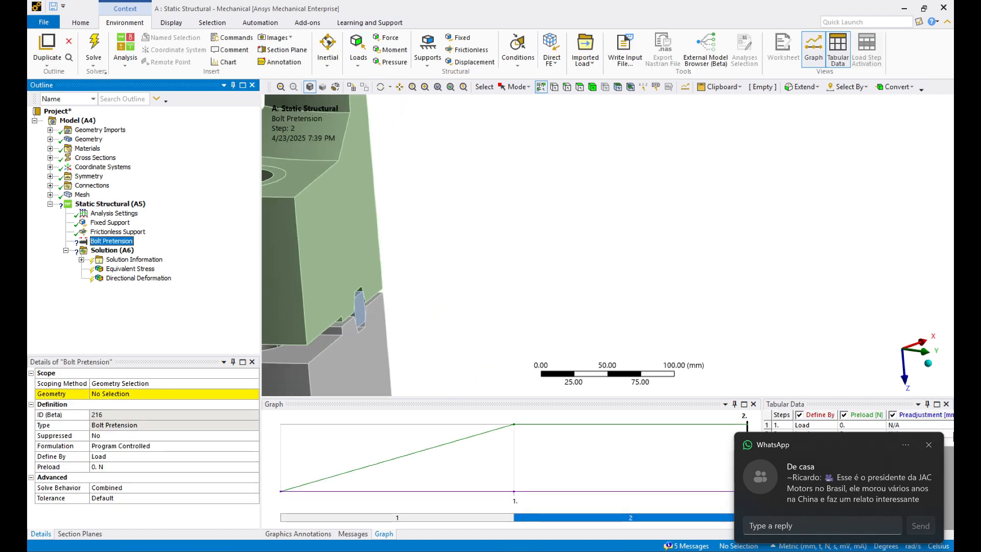
scroll(473, 304, down, 4)
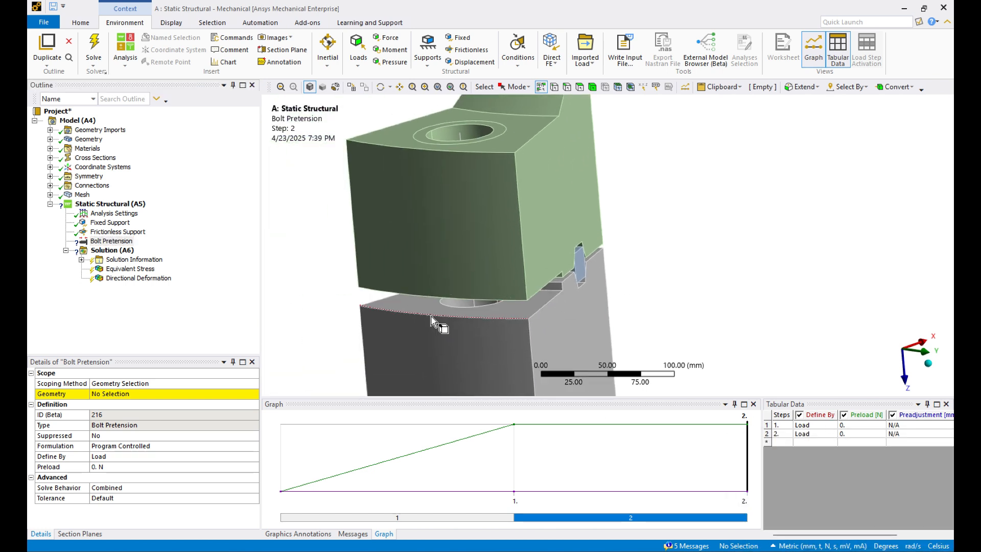
click(474, 303)
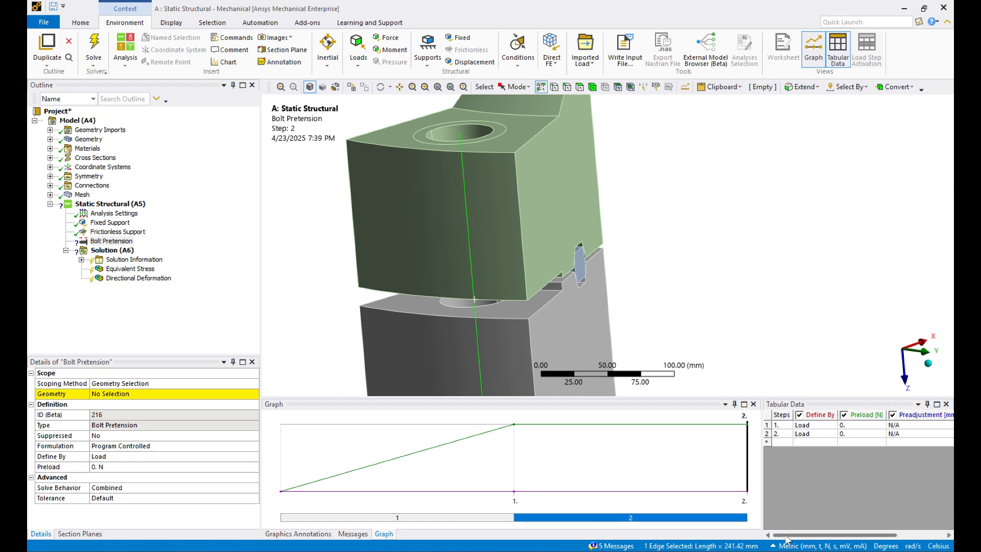
drag(787, 538, 798, 538)
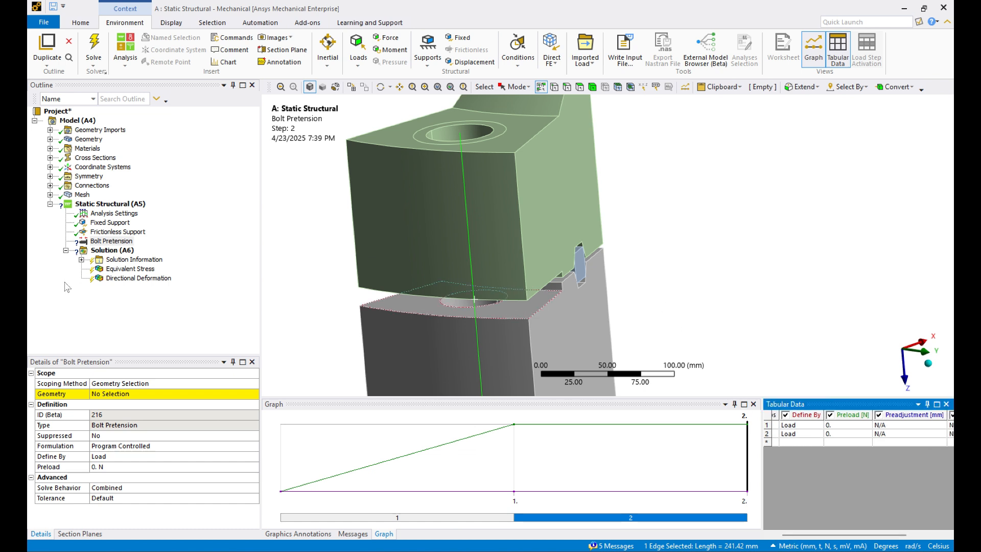
click(231, 241)
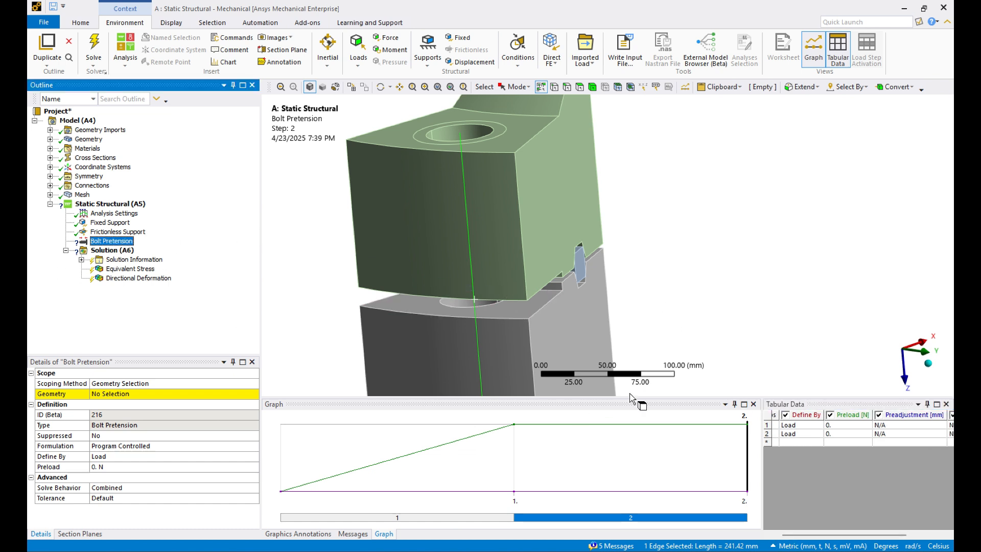
click(214, 393)
click(153, 394)
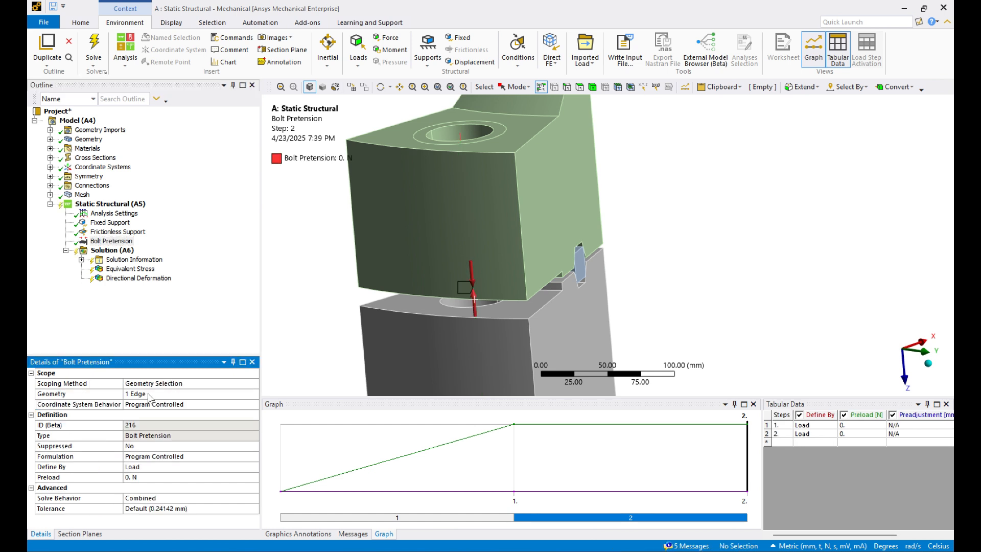
Set the number of load steps in the Analysis Settings to 1.
click(292, 265)
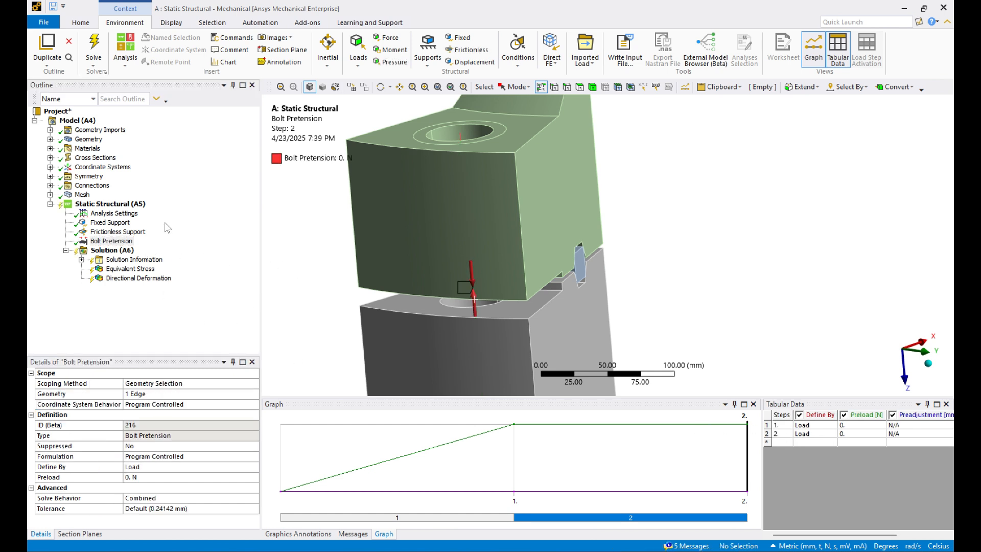
click(123, 204)
click(127, 213)
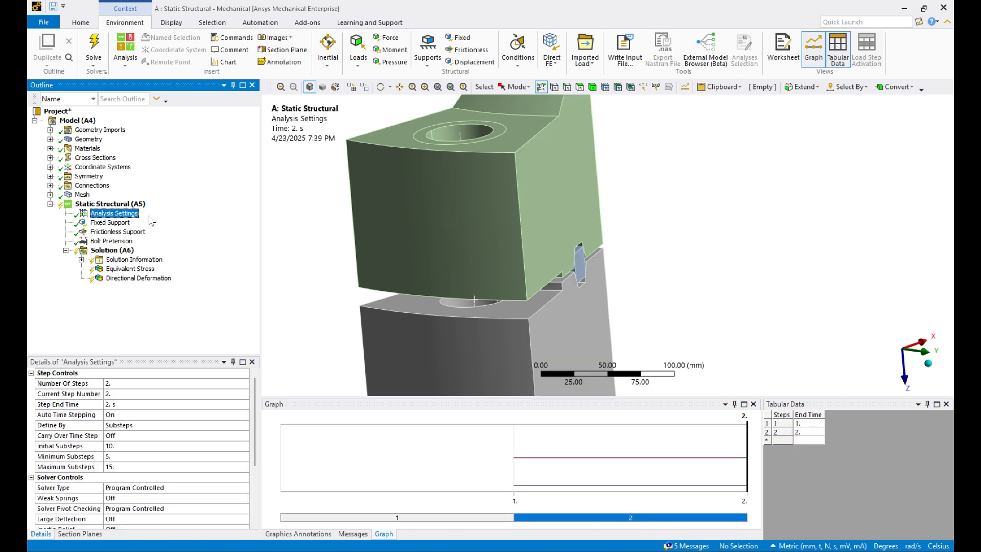
click(138, 383)
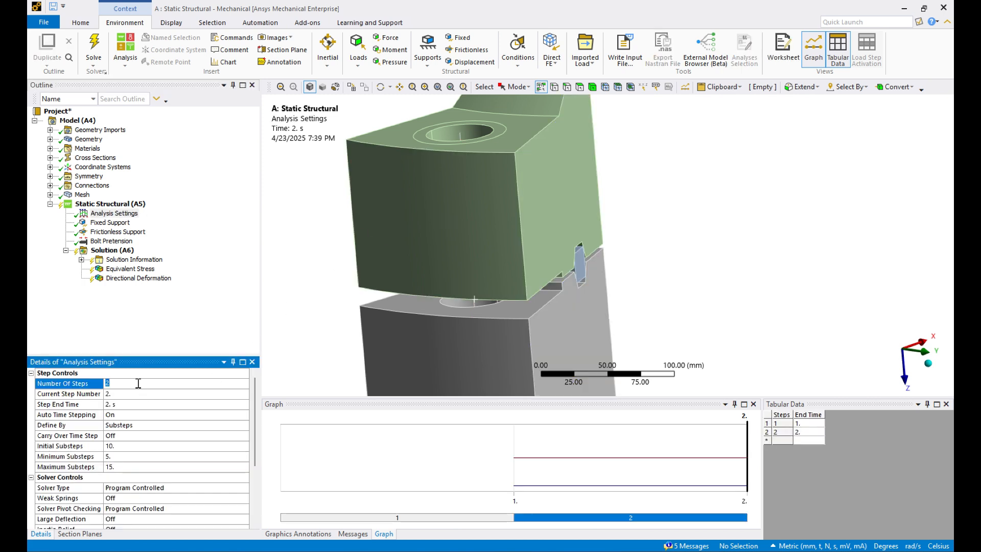
key(Return)
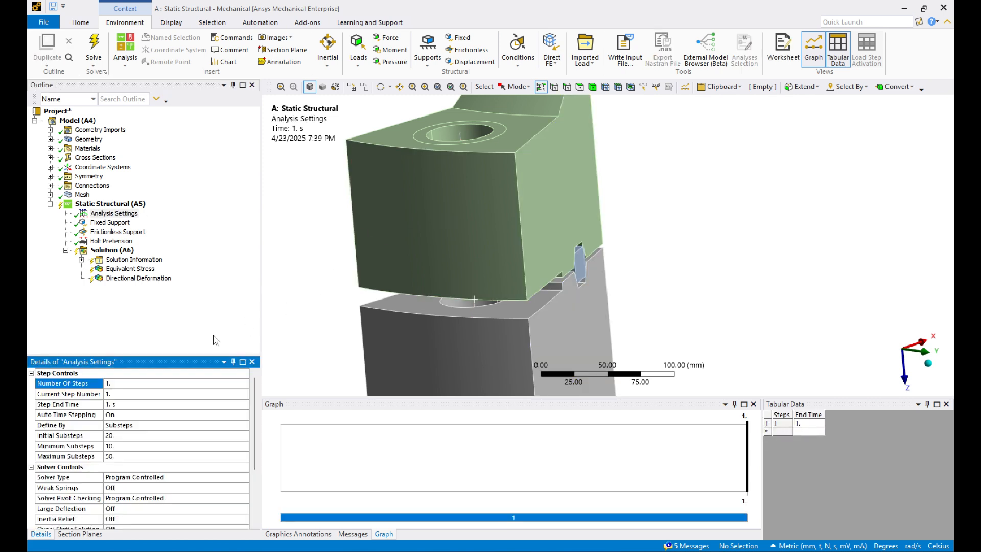
Set the number of load steps to 2, keeping step 1 as the current step.
click(132, 393)
click(132, 379)
click(133, 394)
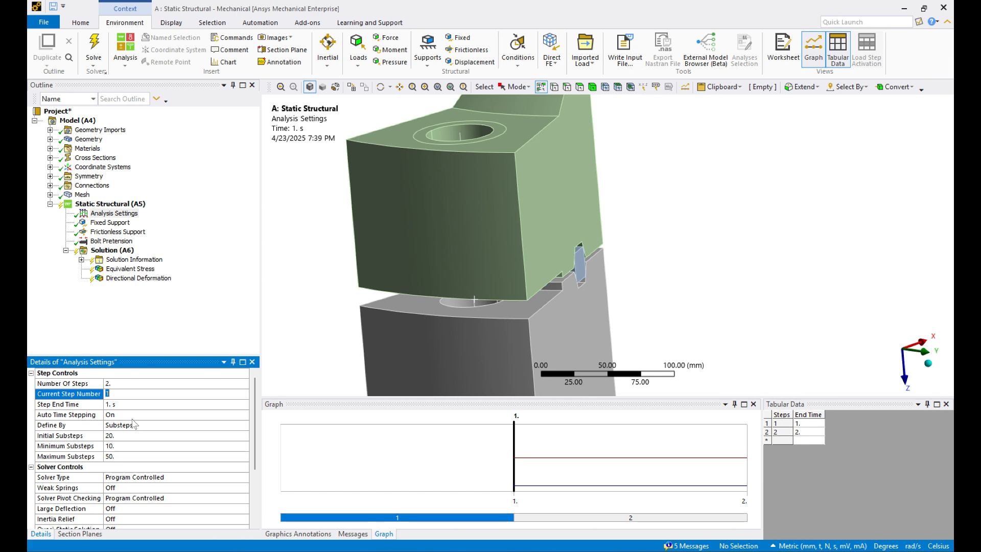
middle_drag(353, 268, 274, 370)
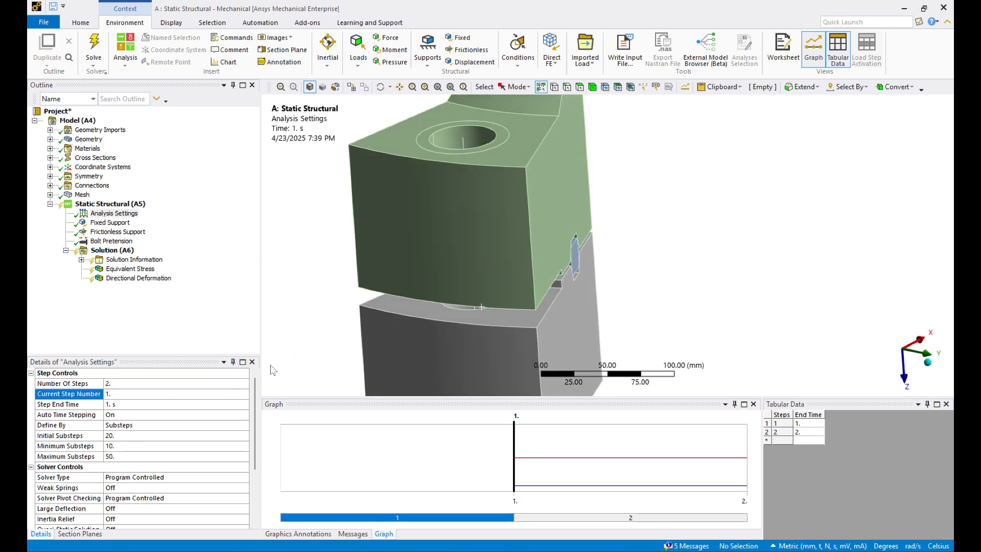
Review the step controls for load step 1, including its auto time stepping and its initial and maximum substeps.
click(129, 383)
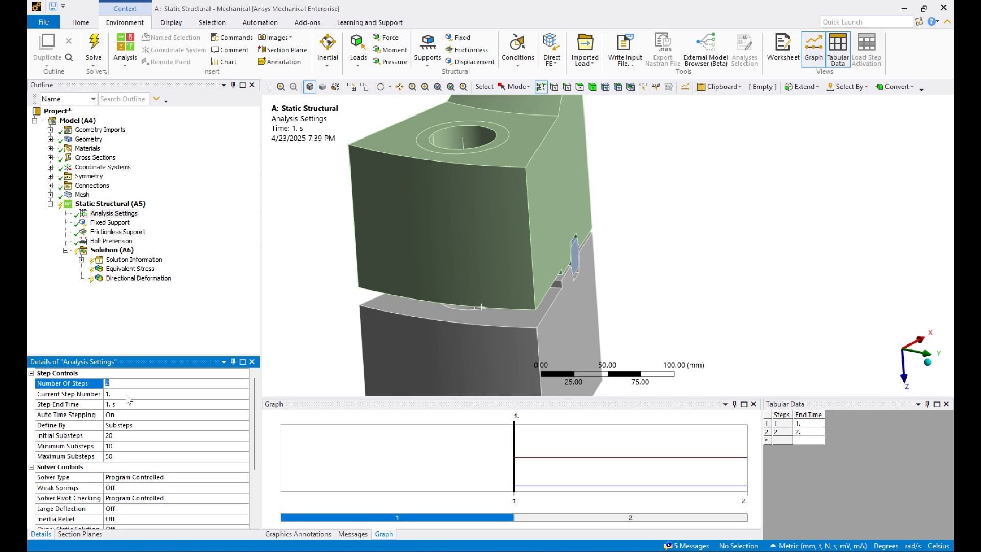
click(127, 394)
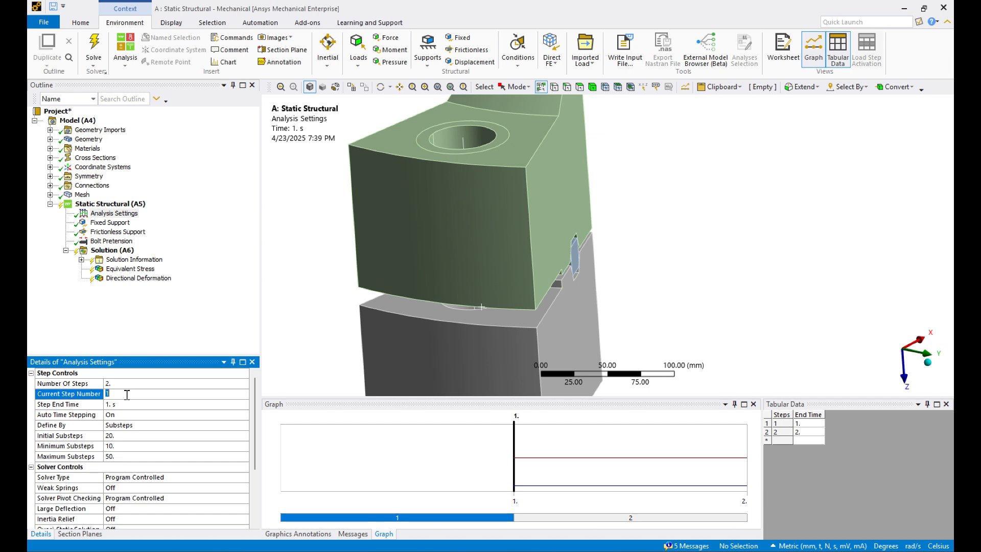
click(126, 384)
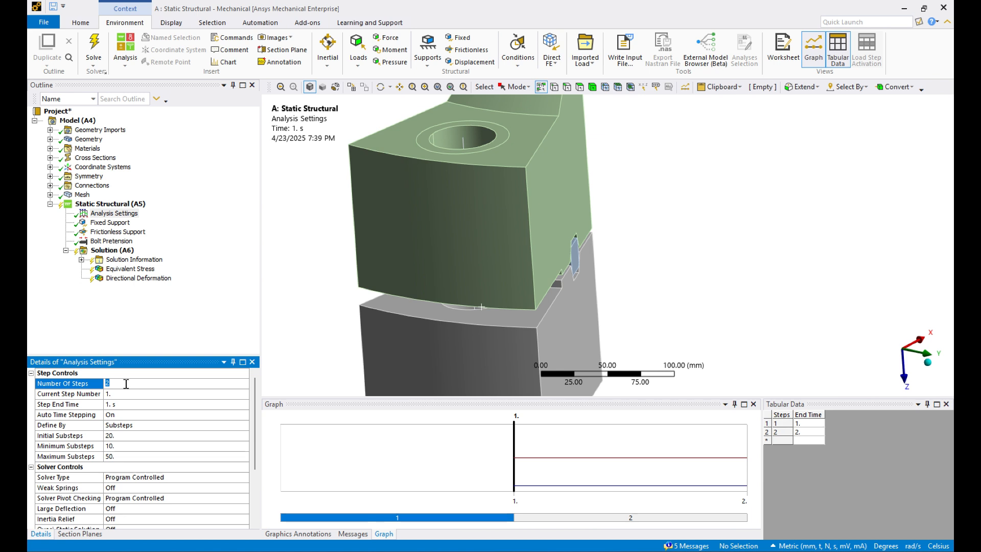
click(141, 394)
click(135, 412)
click(135, 434)
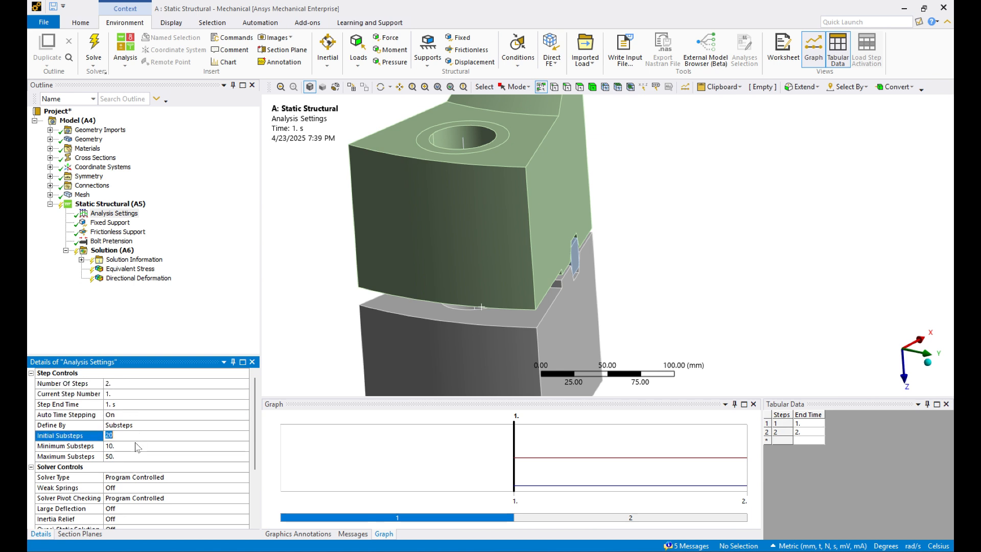
click(113, 456)
click(122, 435)
Make step 2 the current step and check its solver type and auto time stepping.
click(128, 395)
text(2)
click(157, 435)
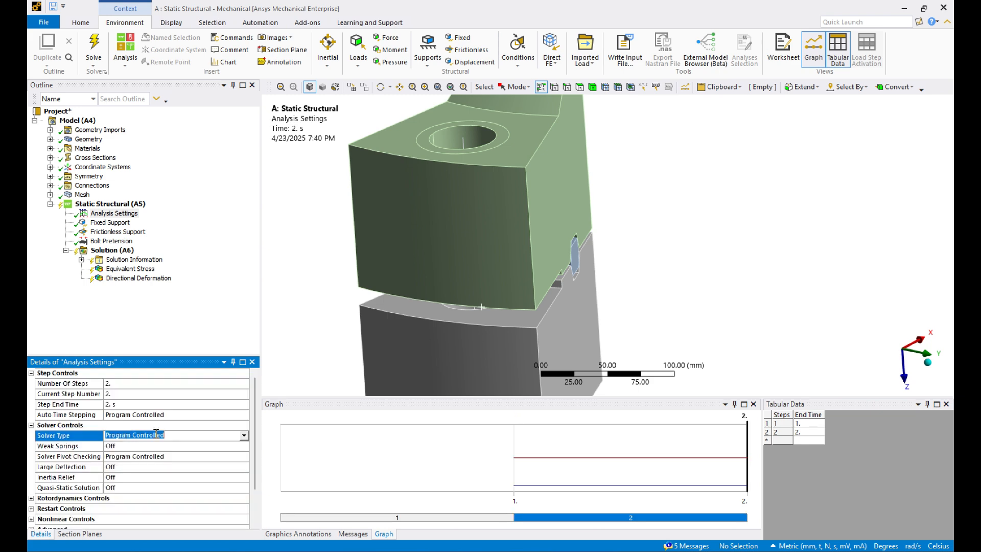
click(164, 415)
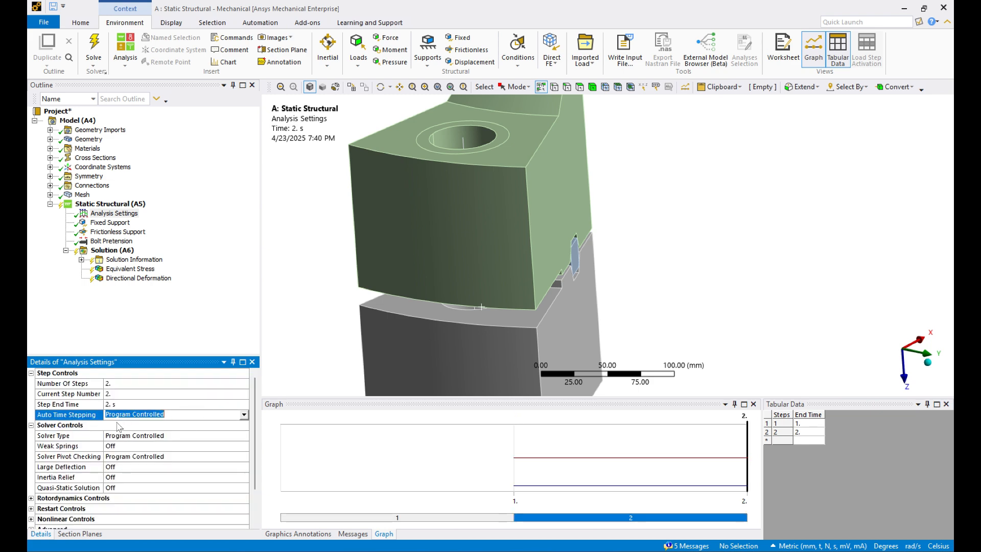
Set the bolt pretension's preload for step 1 to 561000 N, widening the tabular data to show all columns.
click(112, 249)
click(100, 241)
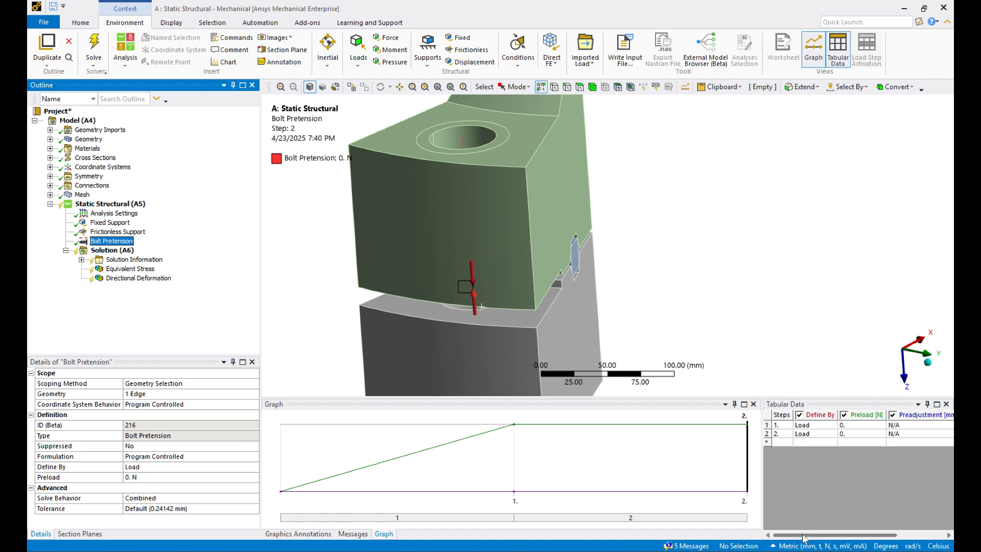
drag(805, 535, 855, 535)
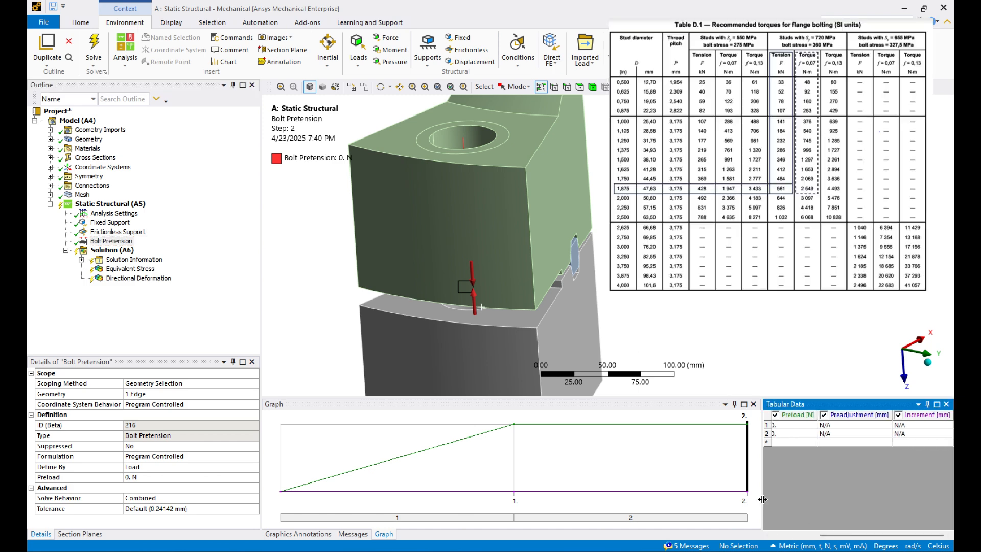
drag(762, 499, 589, 490)
double_click(683, 425)
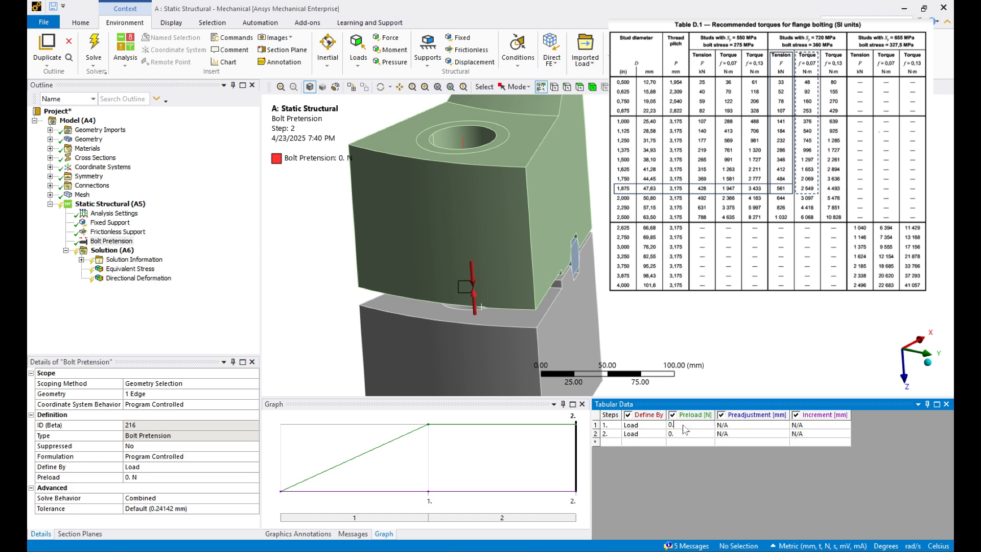
drag(677, 425, 668, 426)
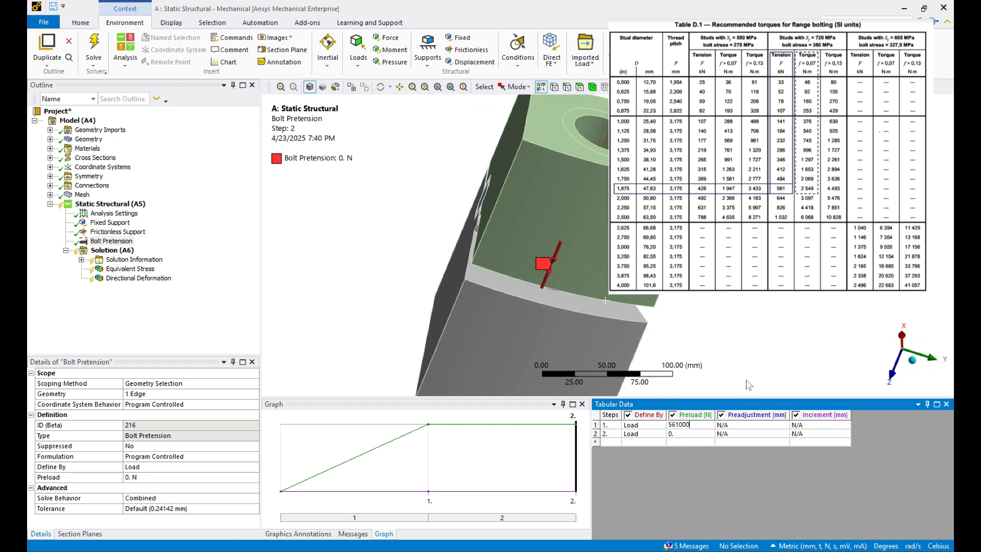
click(745, 360)
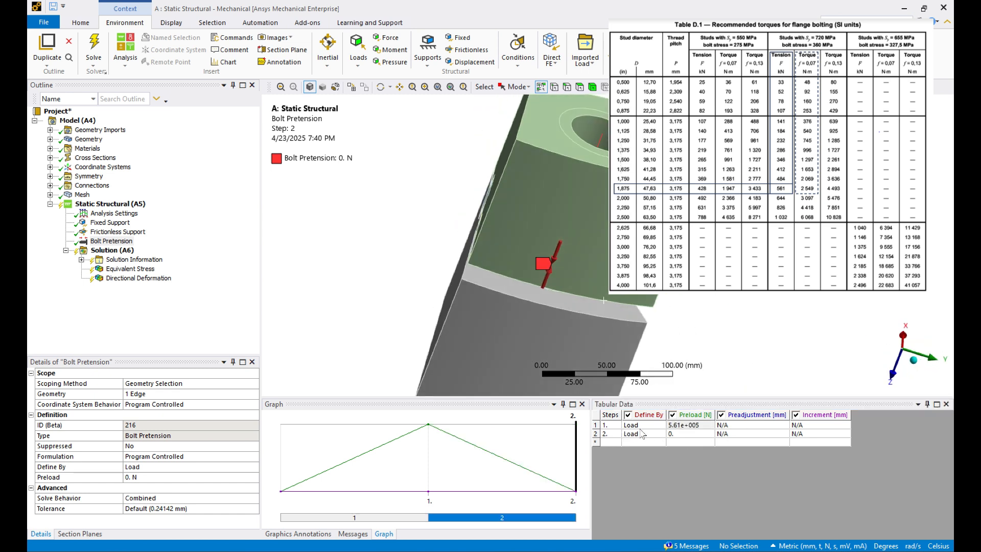
click(595, 425)
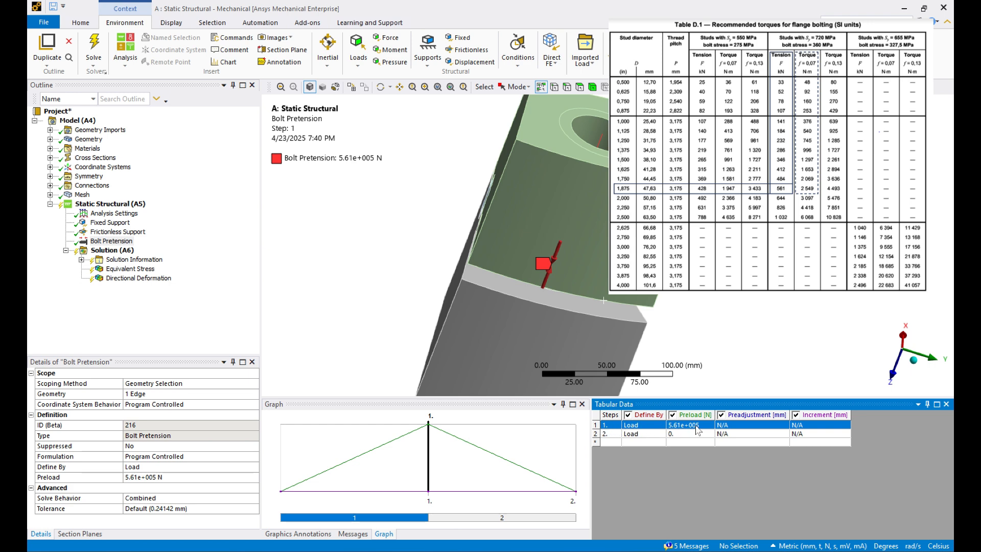
middle_drag(673, 371, 686, 324)
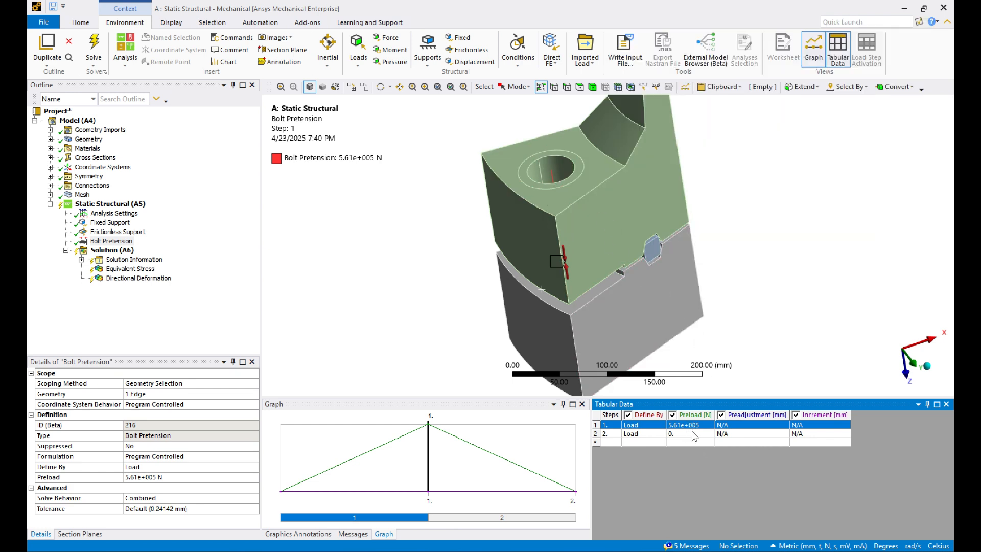
Define the bolt pretension as Lock for step 2.
click(656, 441)
click(656, 435)
click(666, 436)
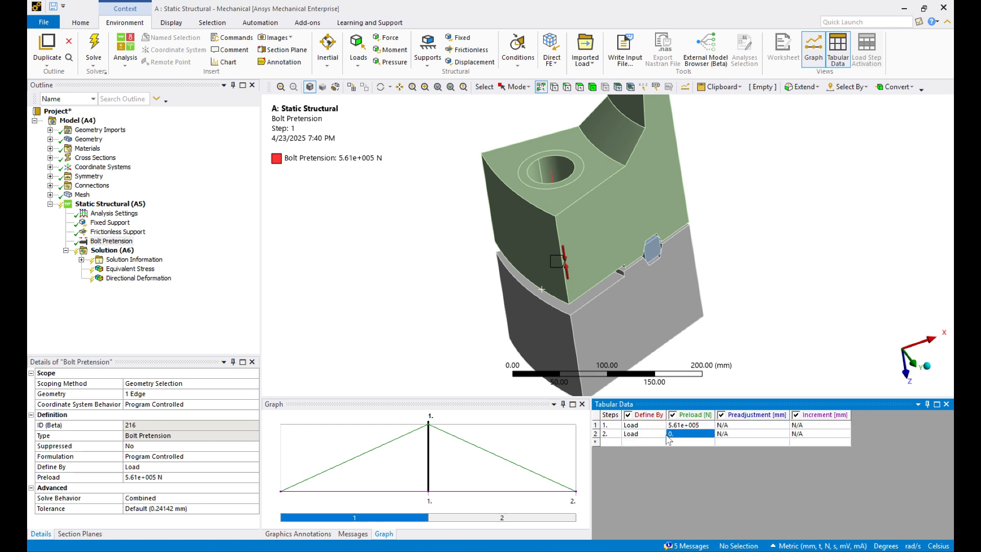
click(659, 435)
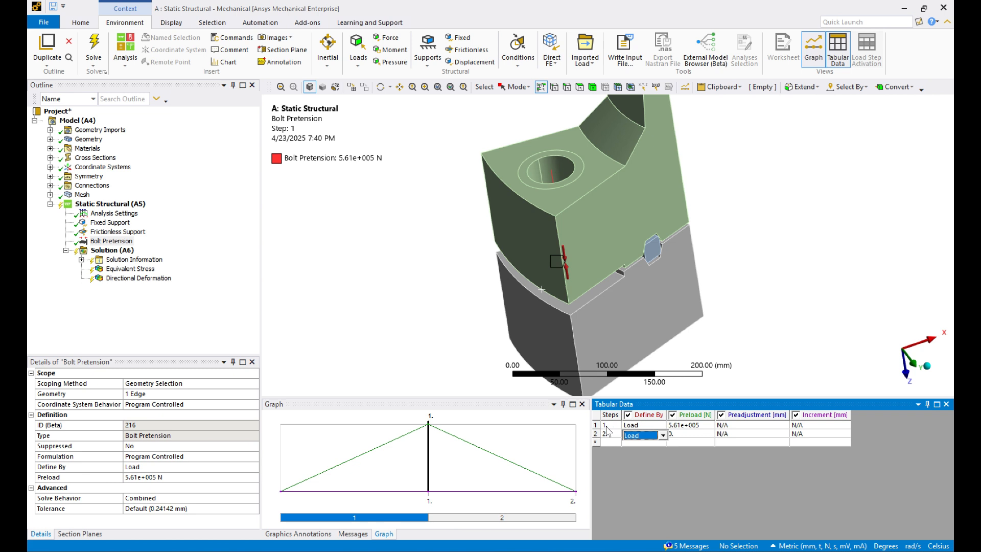
click(663, 436)
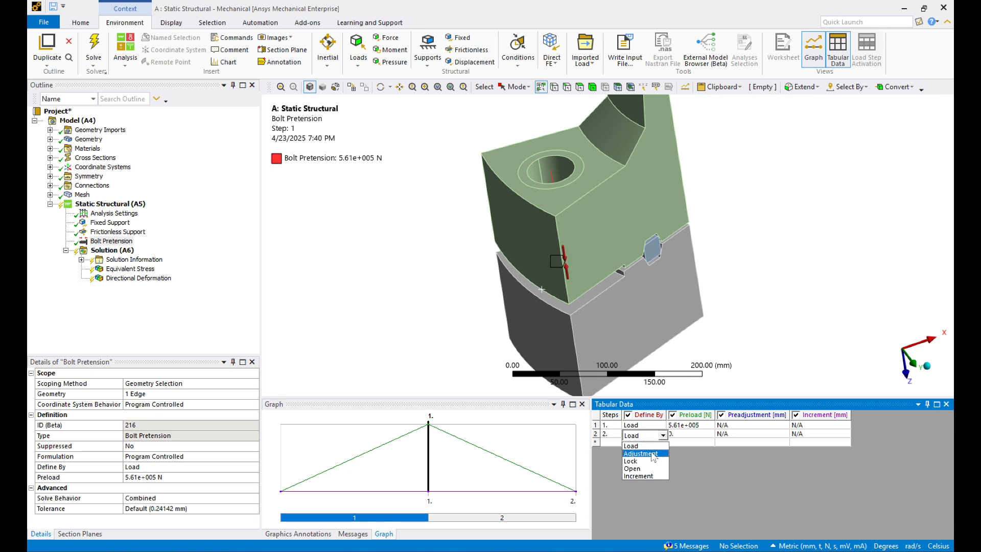
click(648, 461)
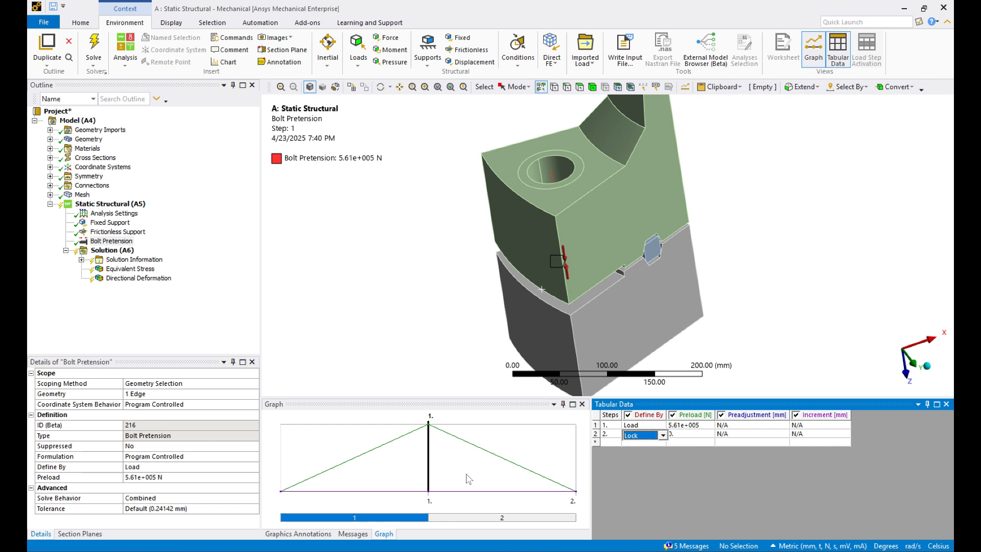
click(402, 356)
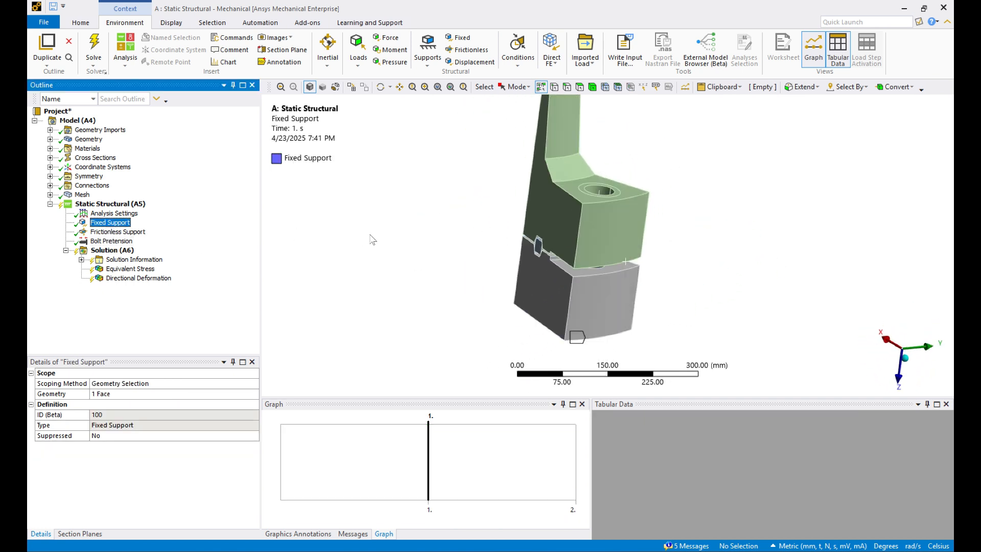
Review the frictionless support, the full set of boundary conditions on the flange sector, and the solution status.
click(116, 231)
middle_drag(388, 194, 394, 250)
click(95, 204)
middle_drag(546, 204, 425, 241)
click(106, 251)
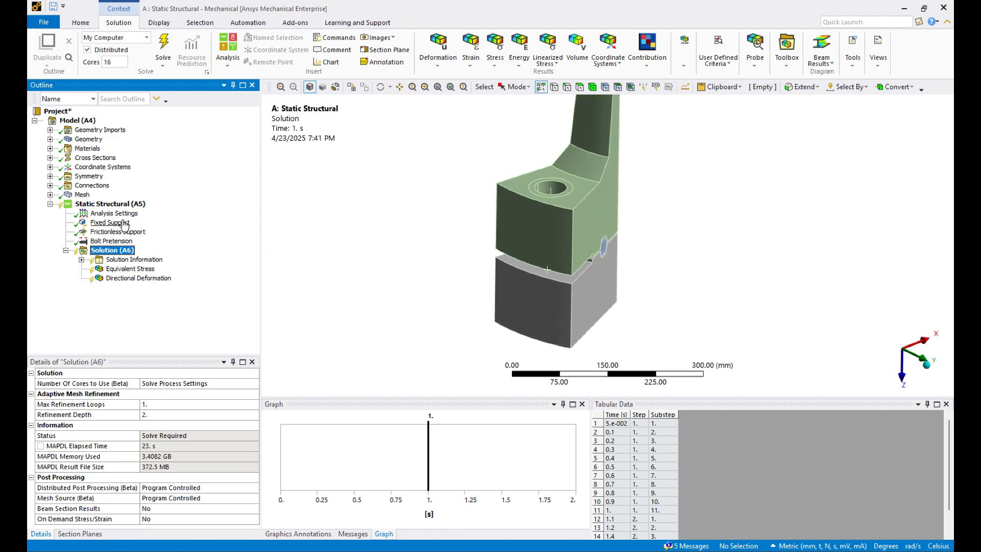
Solve the Static Structural analysis.
click(110, 204)
right_click(122, 209)
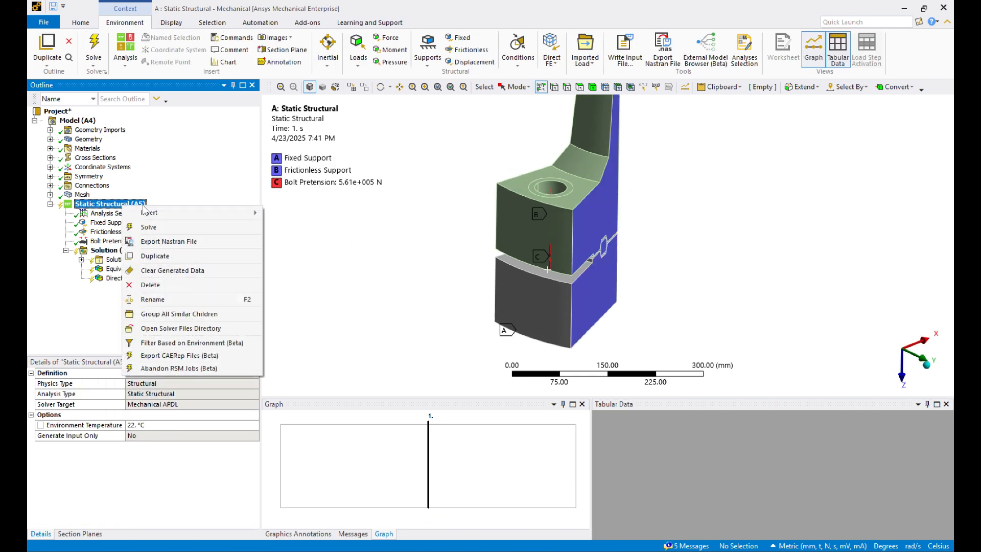
click(171, 228)
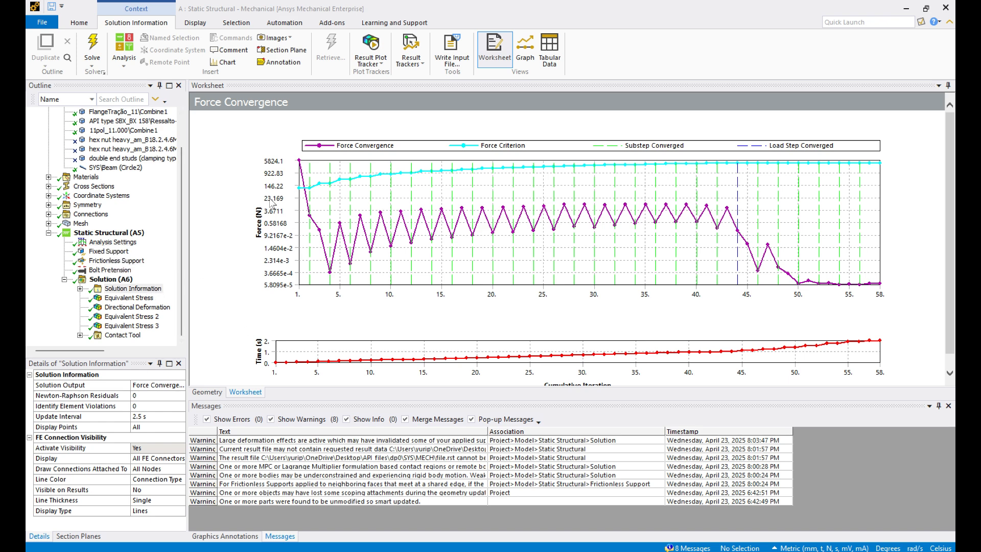
Switch the Solution Output from Force Convergence to Displacement Convergence, and from there to Solver Output.
double_click(159, 387)
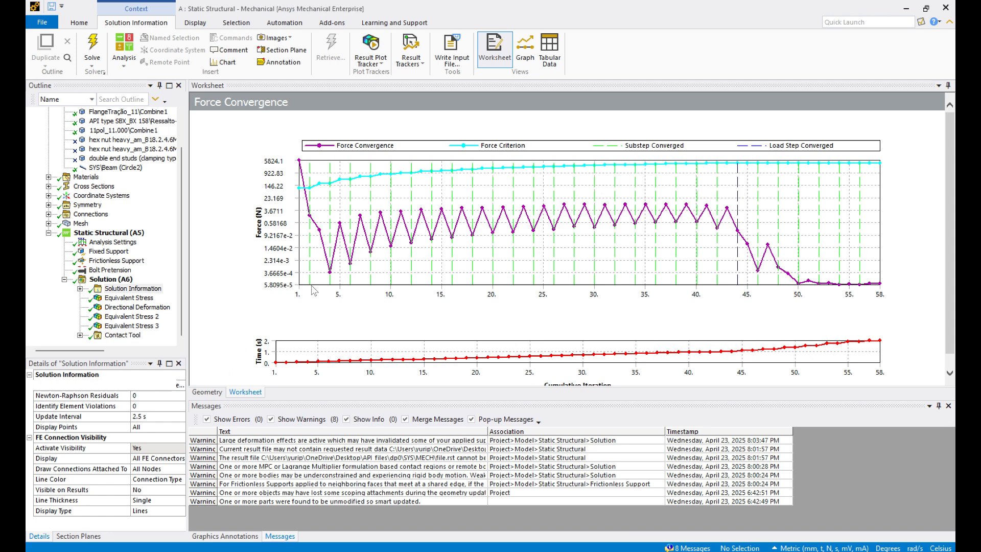
click(179, 385)
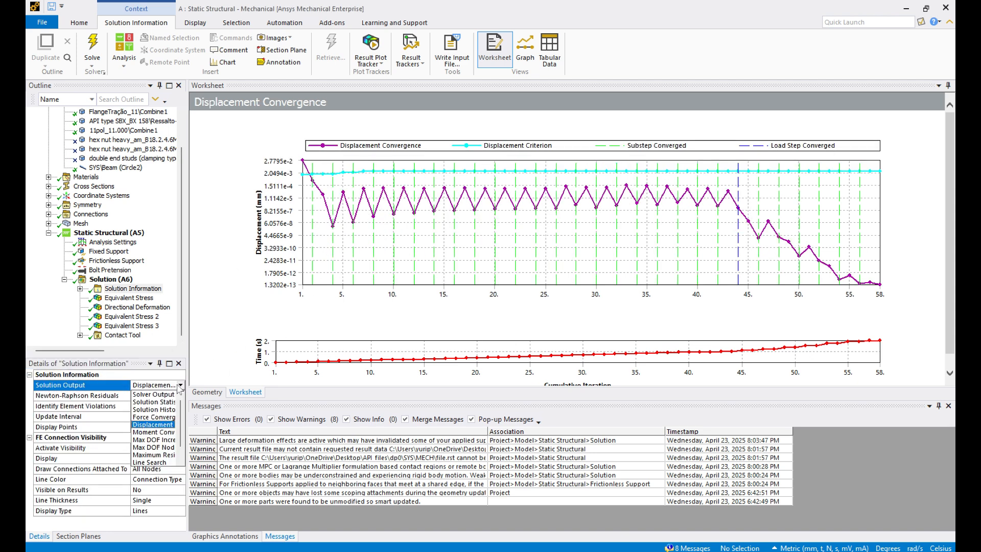
click(163, 401)
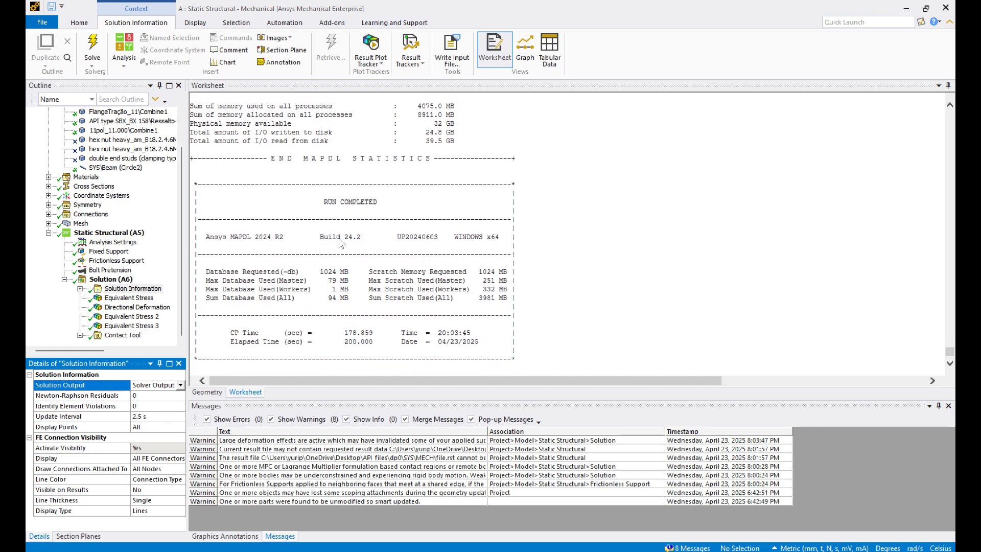
Read the solver output from its beginning through the contact, joint and bolt pretension definitions to the warnings and element technologies.
click(945, 347)
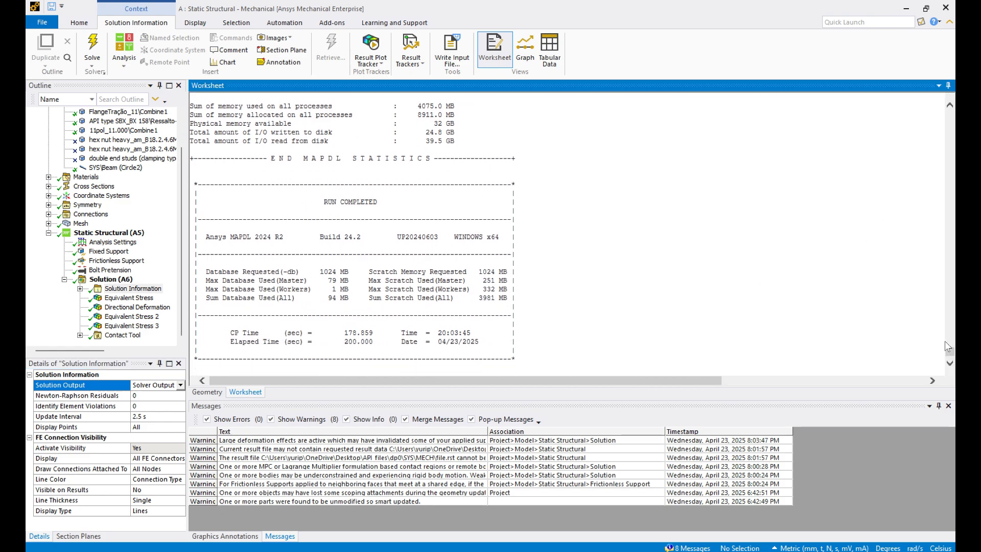
drag(950, 353, 949, 110)
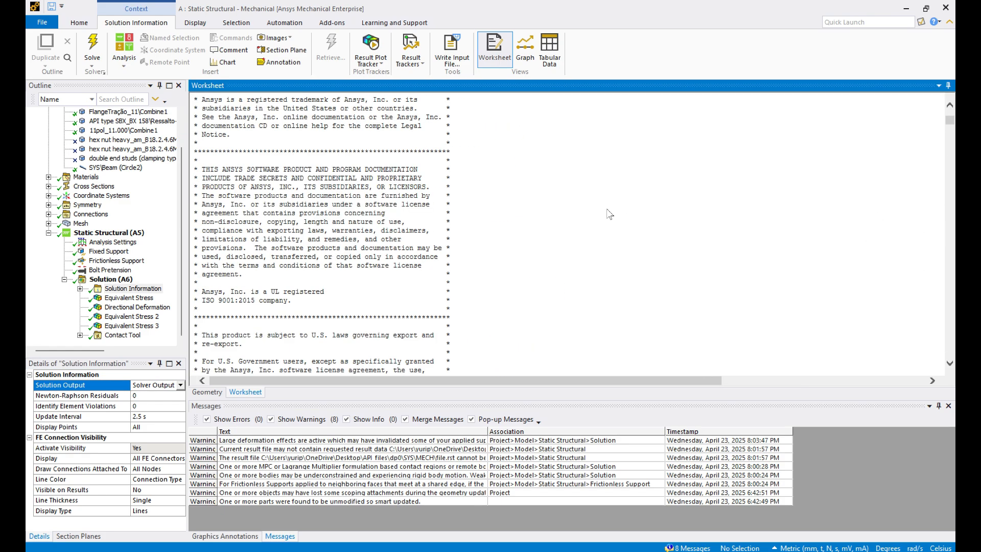
scroll(495, 233, down, 8)
scroll(495, 232, down, 15)
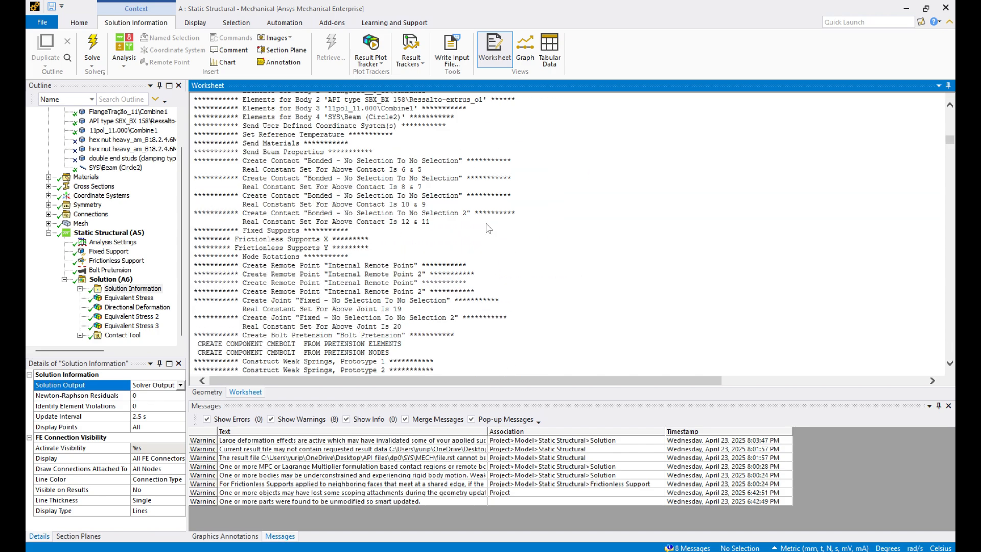
scroll(449, 230, down, 15)
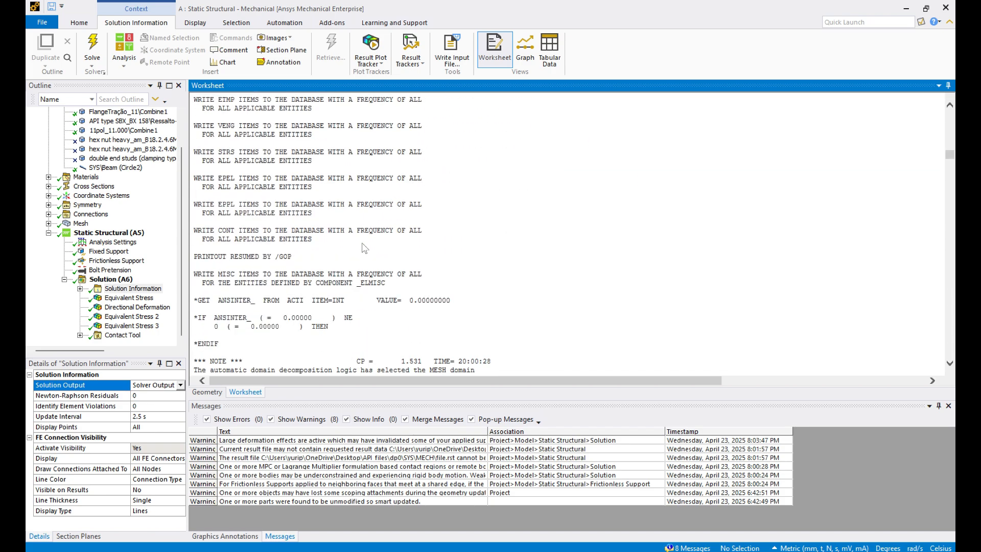
scroll(364, 248, down, 7)
scroll(346, 260, up, 7)
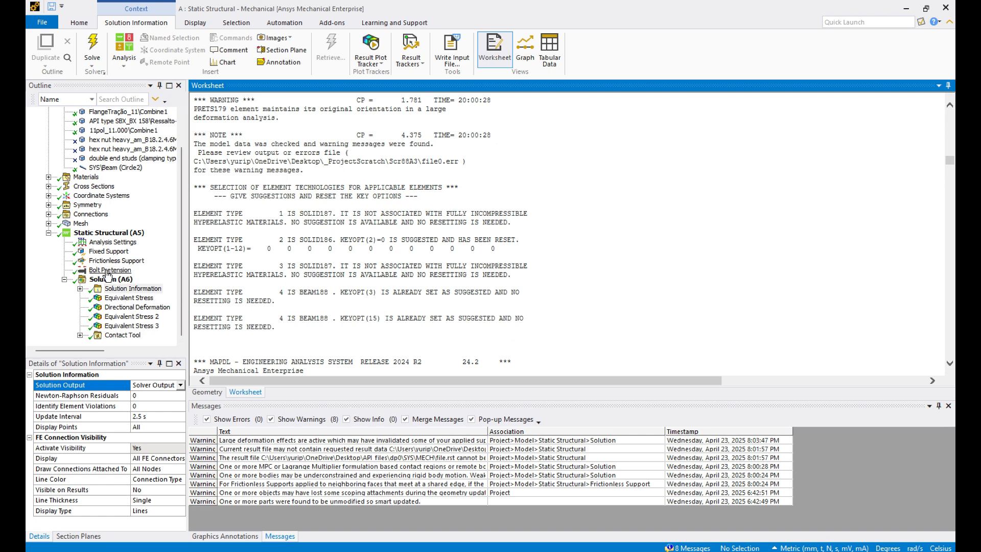
Switch the Solution Output to Solution History, and from there to Solution Statistics.
click(181, 385)
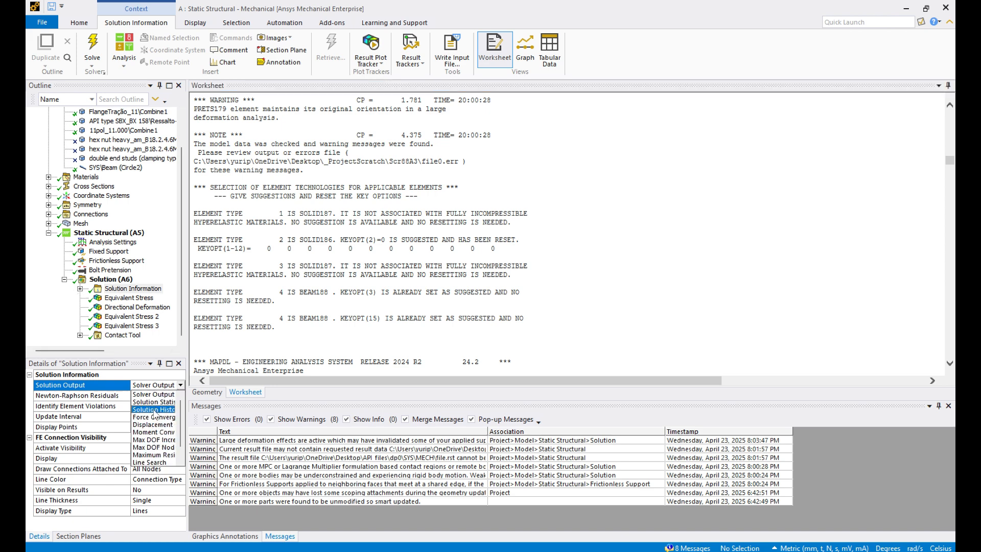
click(155, 409)
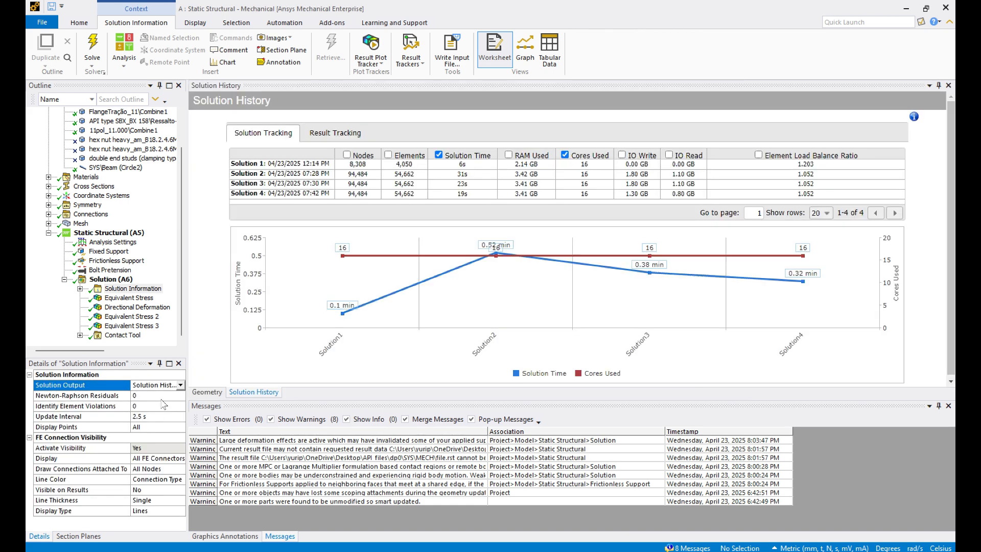
click(180, 385)
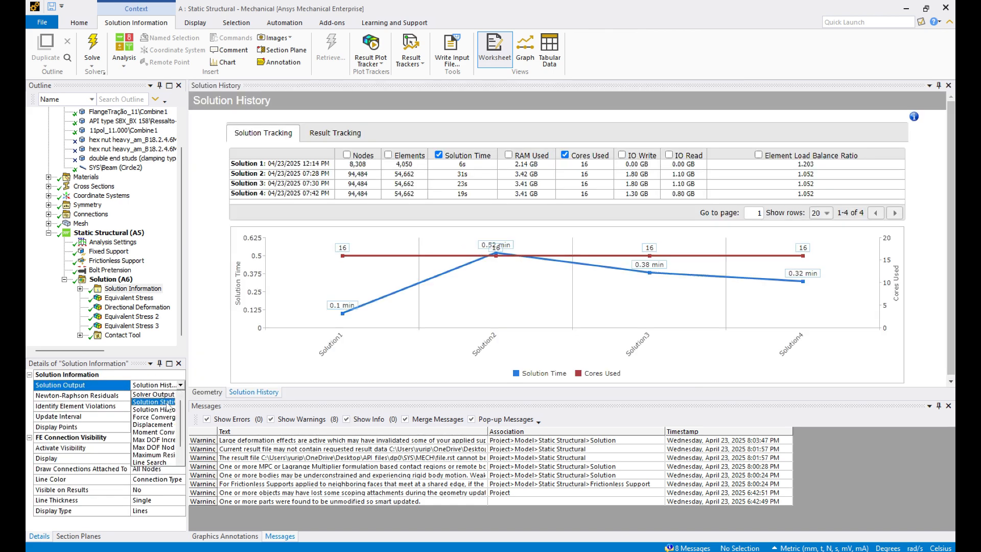
click(156, 401)
scroll(465, 260, up, 3)
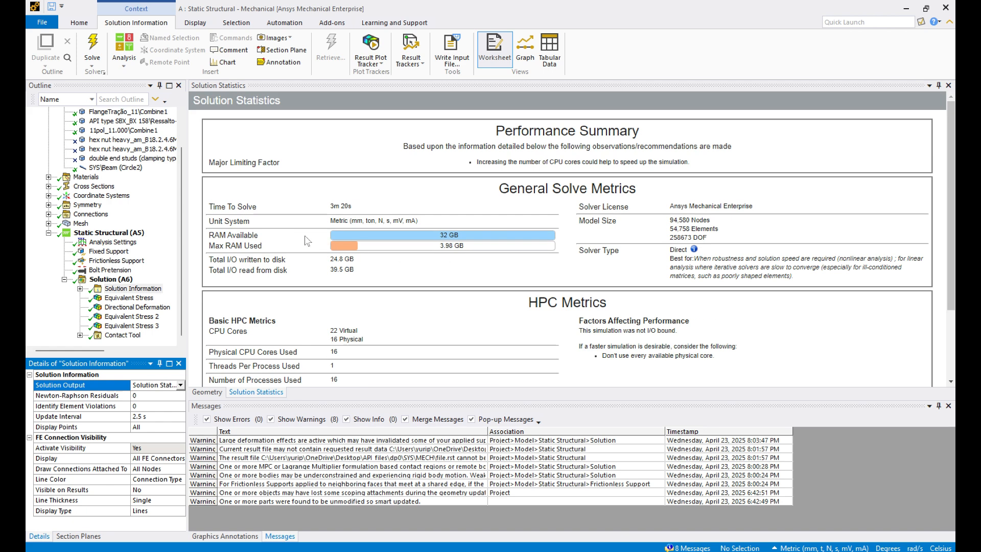
Review the solve time, model size, solver type and HPC metrics in the Solution Statistics.
drag(353, 206, 325, 212)
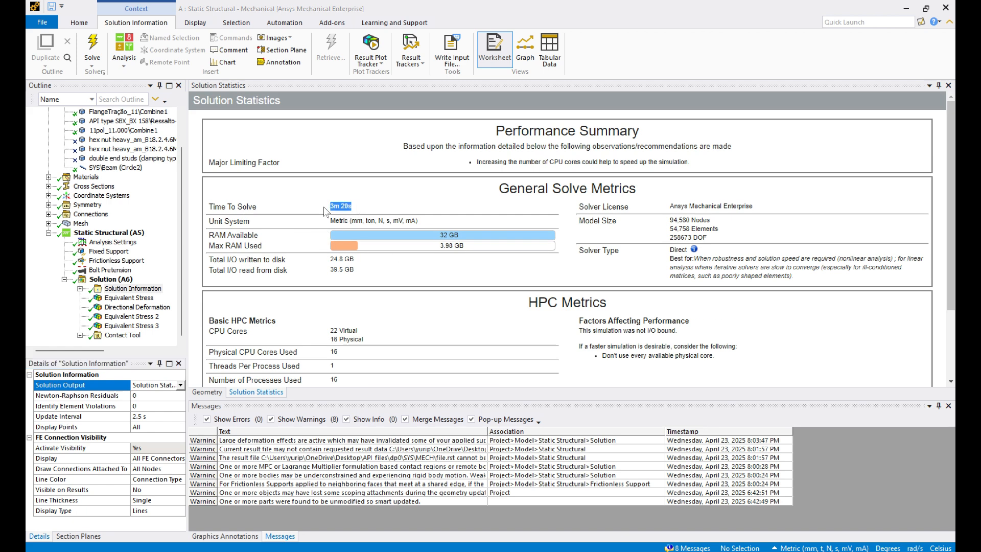
scroll(540, 164, down, 1)
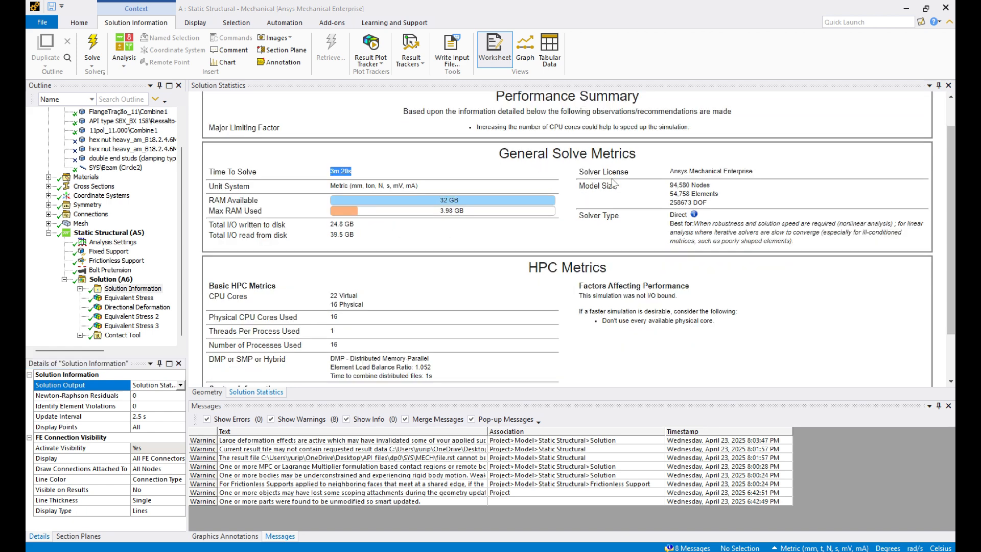
mouse_move(731, 202)
mouse_down()
mouse_move(687, 203)
mouse_move(665, 182)
mouse_move(715, 199)
mouse_up()
click(676, 190)
click(601, 213)
scroll(427, 262, down, 2)
Add a Bolt Pretension result to the Solution from the existing Bolt Pretension load and evaluate it.
click(128, 297)
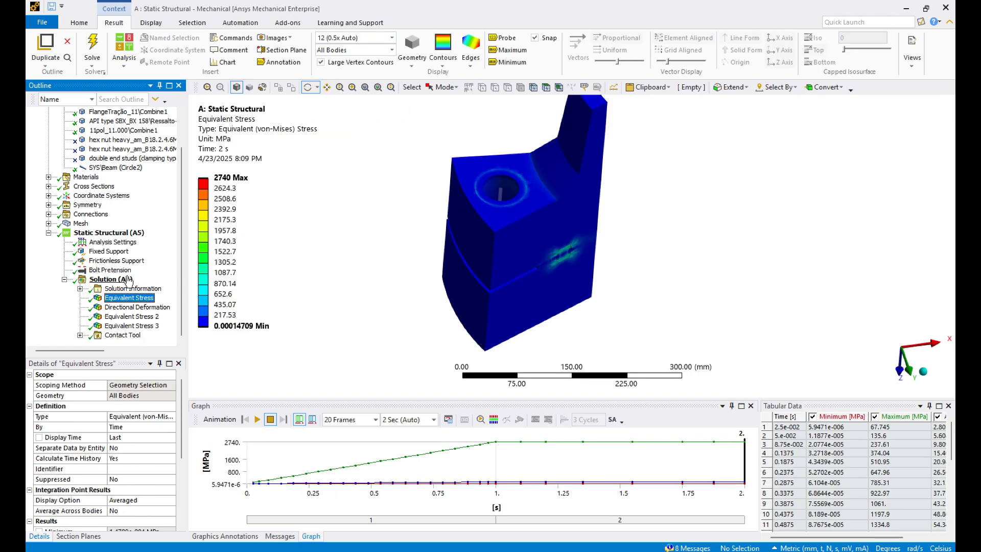
click(111, 271)
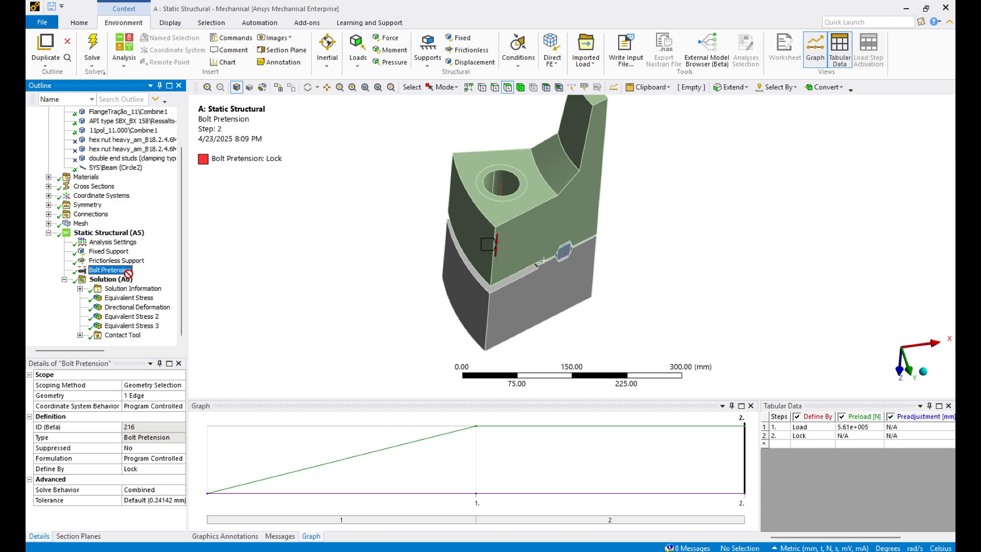
drag(128, 273, 114, 280)
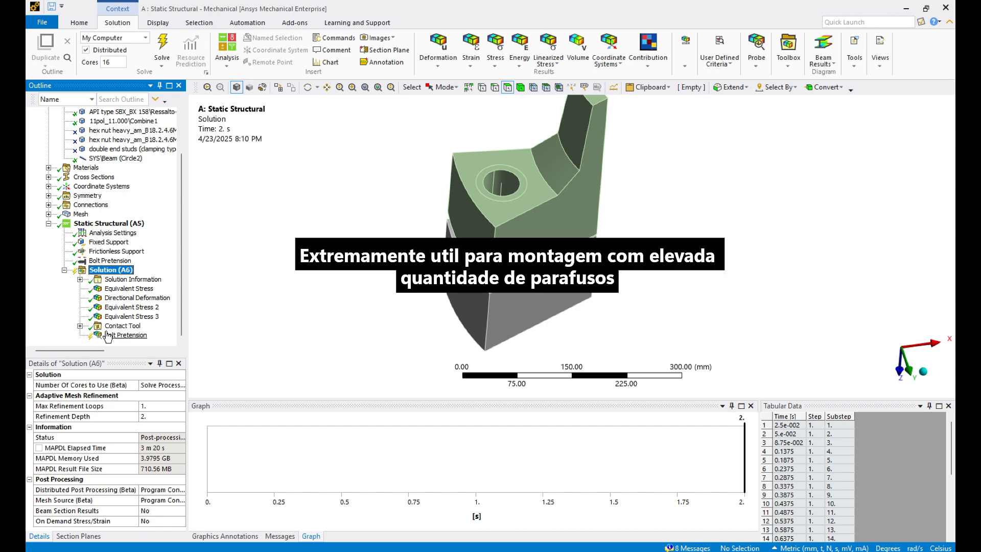
click(108, 335)
right_click(106, 333)
click(141, 374)
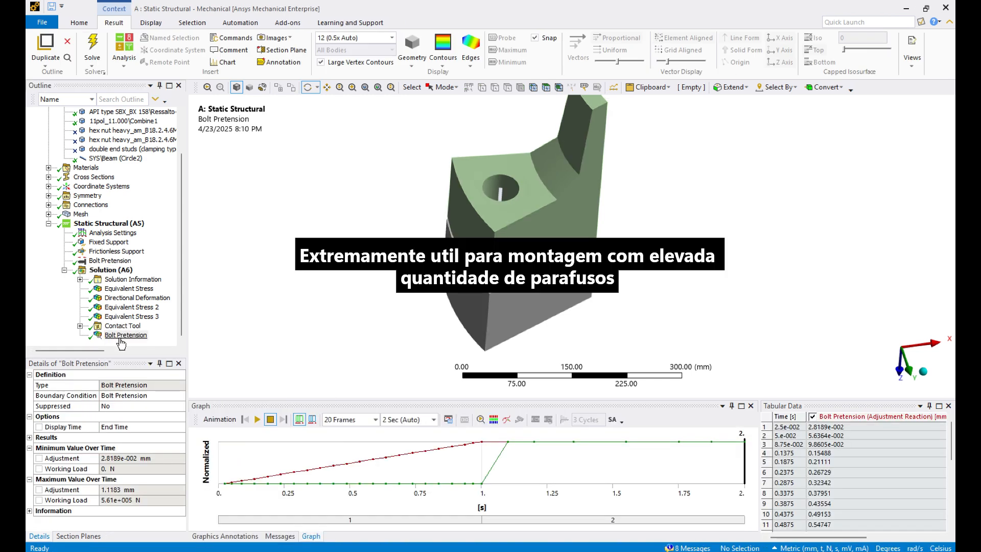
Enlarge the result table and graph, and examine the bolt pretension adjustment reaction over both load steps.
scroll(828, 479, down, 5)
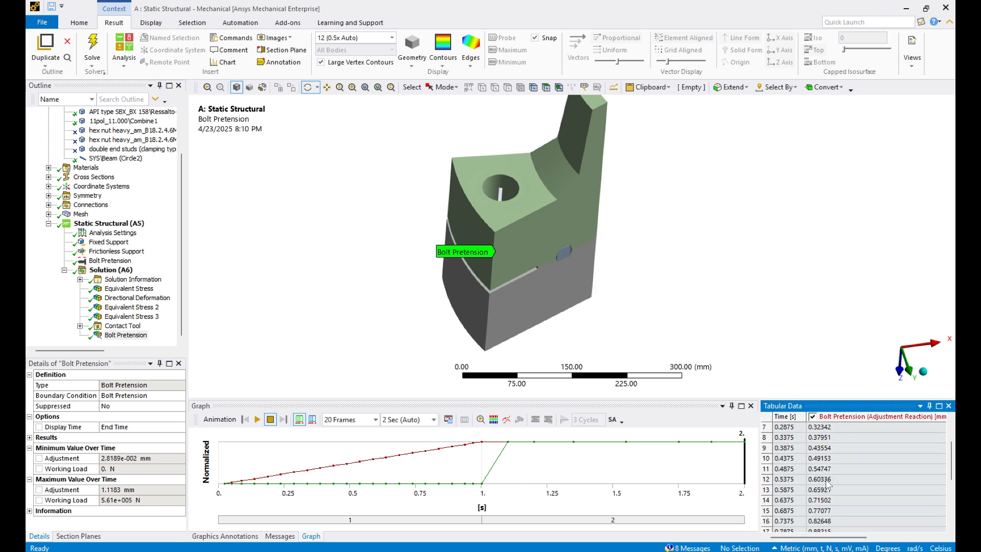
scroll(828, 480, up, 5)
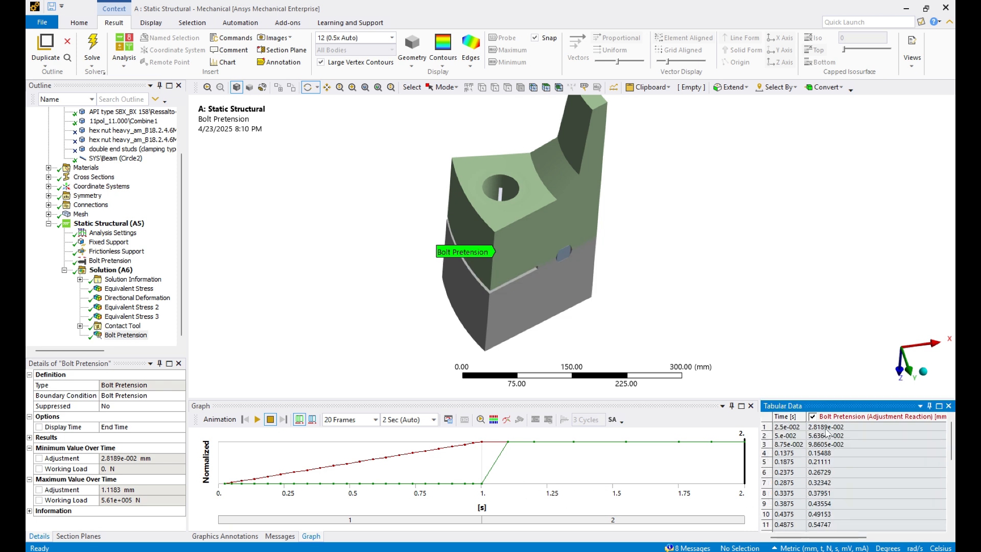
drag(698, 398, 707, 327)
scroll(806, 393, down, 4)
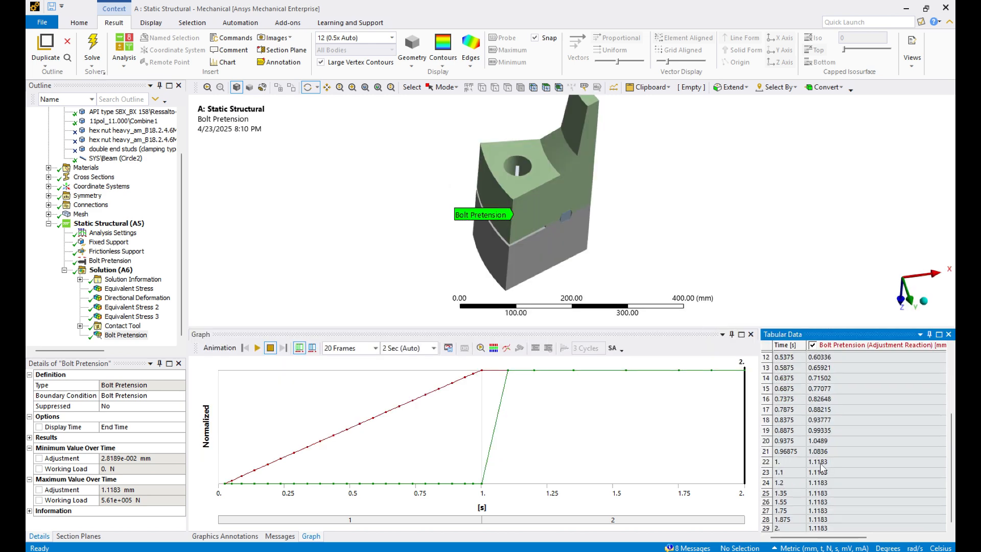
drag(793, 455, 788, 525)
click(813, 371)
click(813, 504)
click(844, 452)
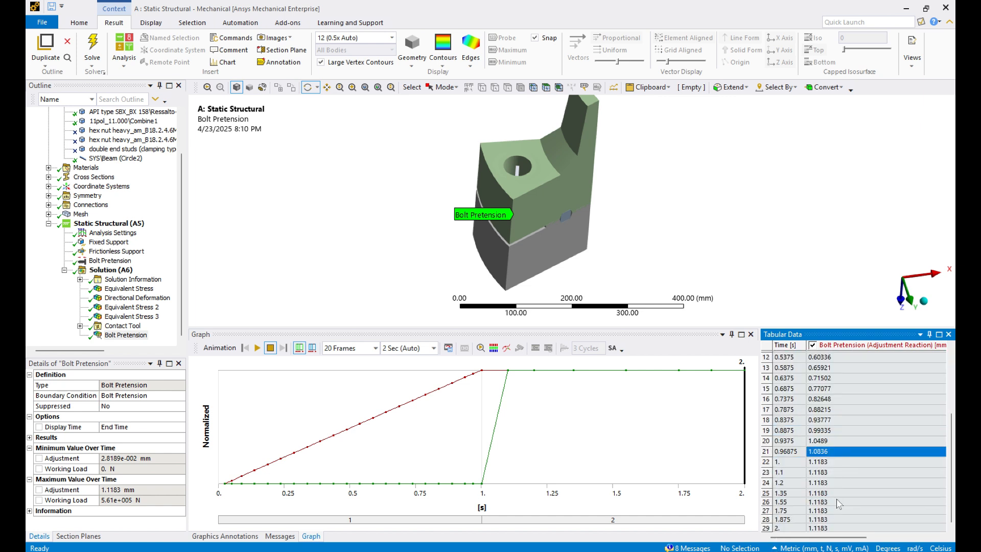
scroll(826, 507, up, 4)
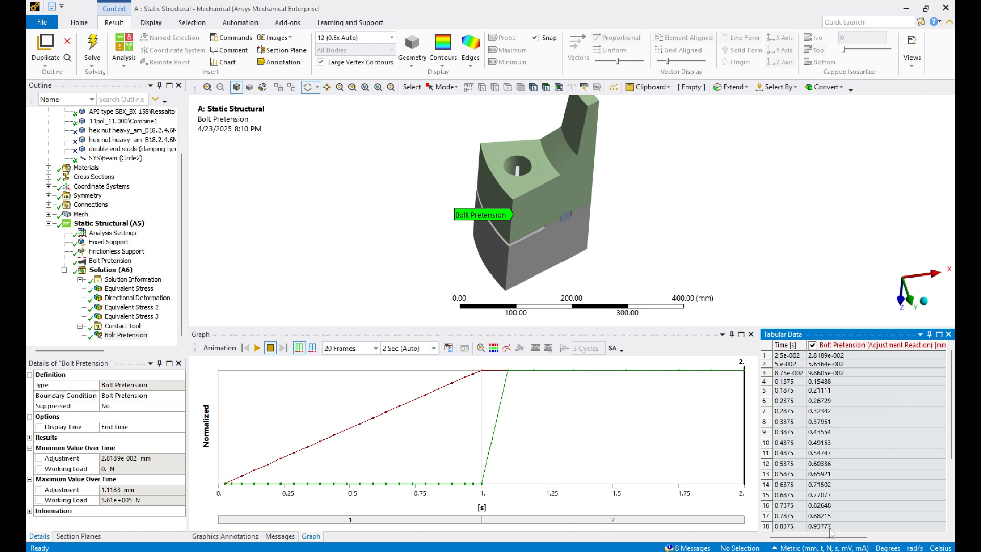
drag(811, 538, 813, 538)
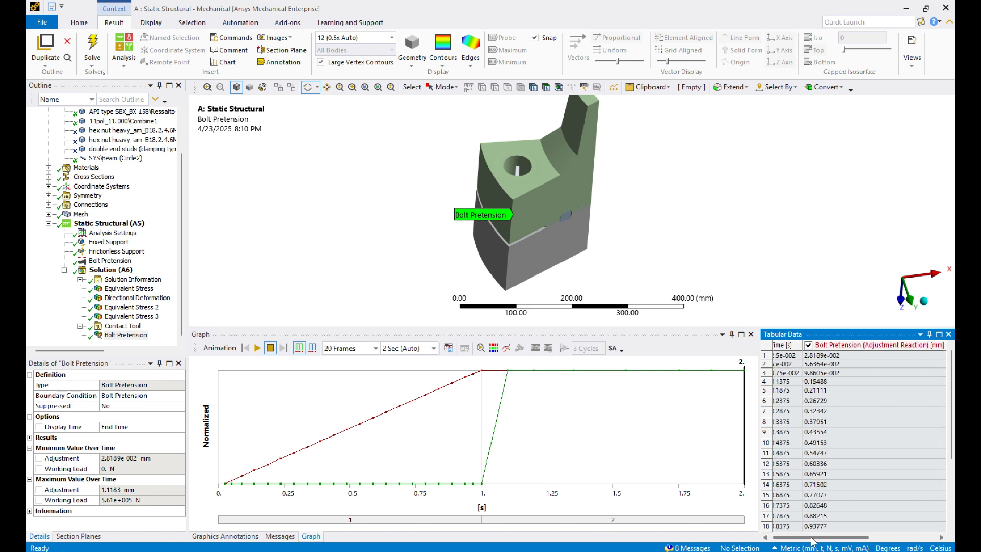
scroll(818, 444, down, 4)
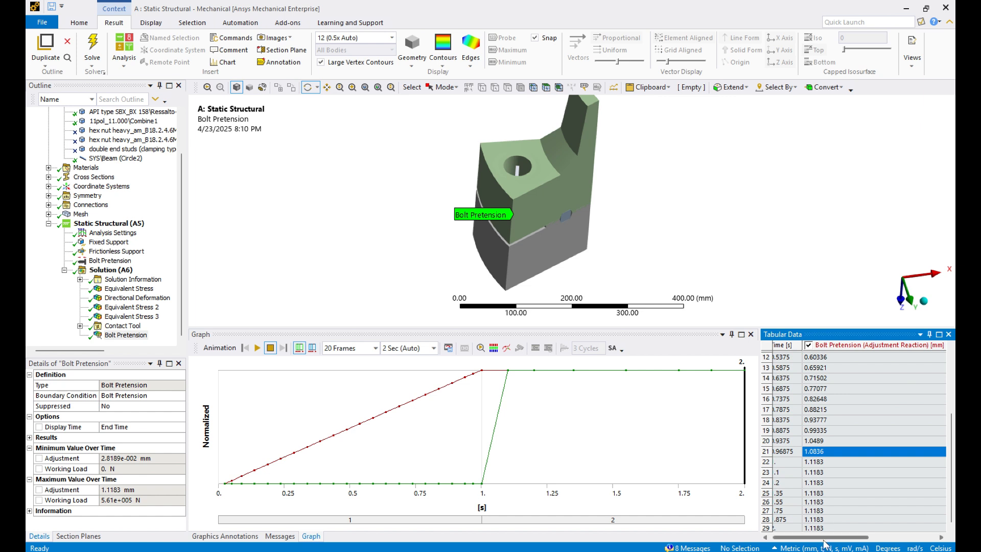
mouse_move(824, 538)
mouse_down()
mouse_move(837, 539)
mouse_move(822, 540)
mouse_up()
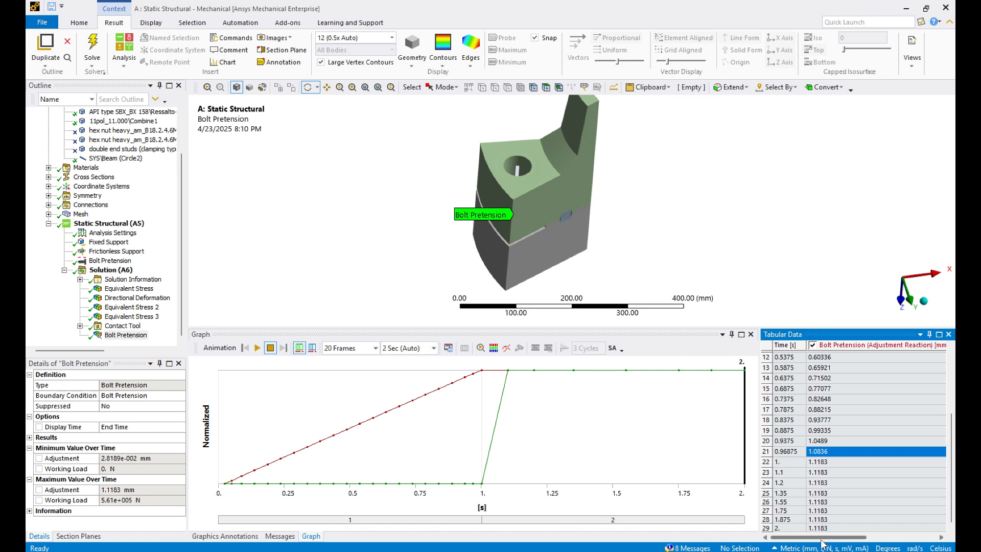
Show the bolt pretension working load values and set the result's display time to 1 s.
drag(821, 540, 893, 540)
scroll(869, 400, up, 4)
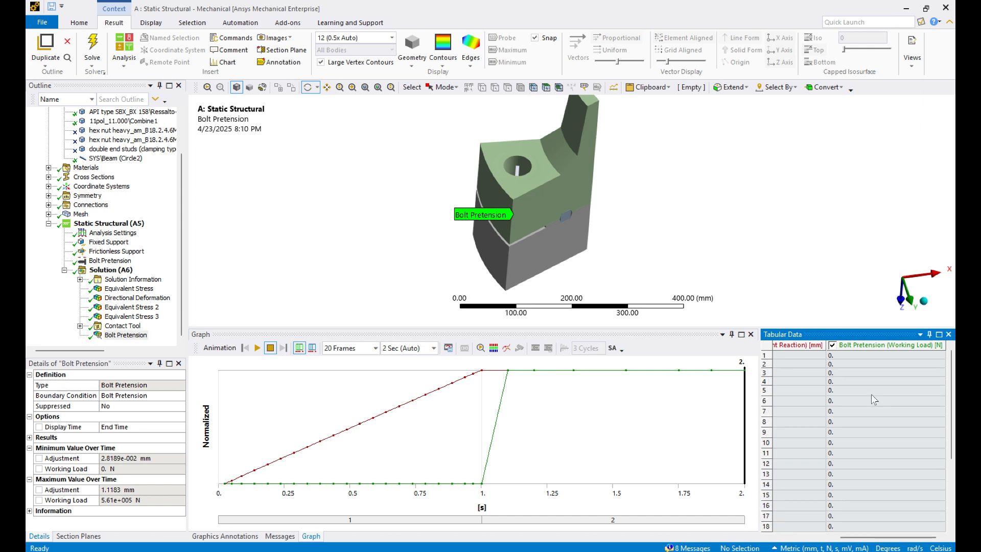
scroll(872, 391, down, 4)
click(838, 462)
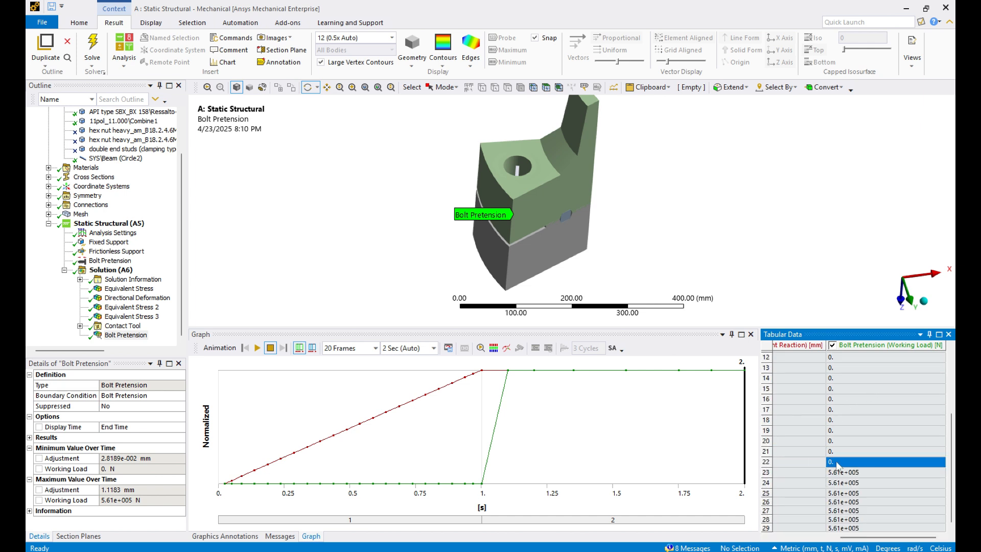
click(792, 466)
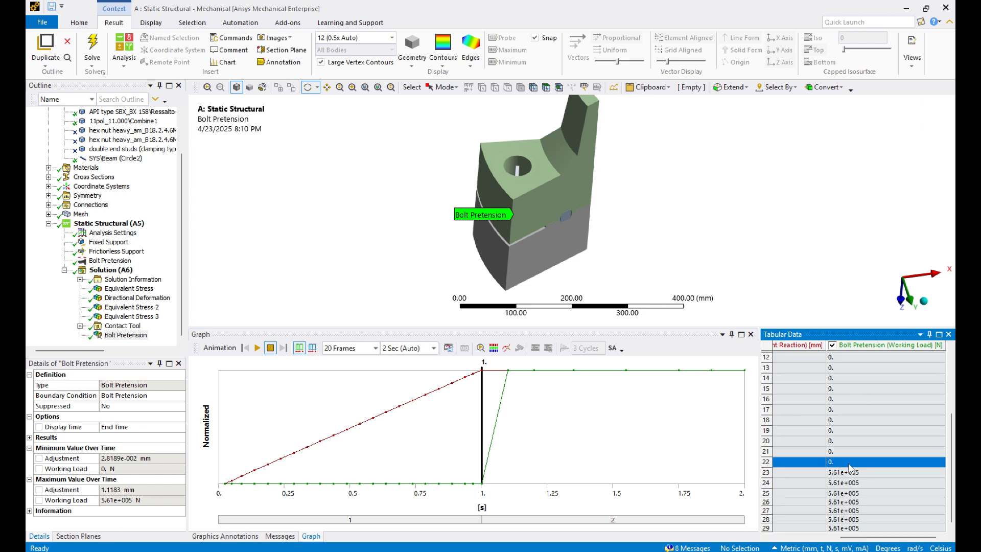
Examine the bolt pretension working load values throughout the second load step.
mouse_move(857, 481)
mouse_down()
mouse_move(858, 531)
mouse_move(865, 472)
mouse_up()
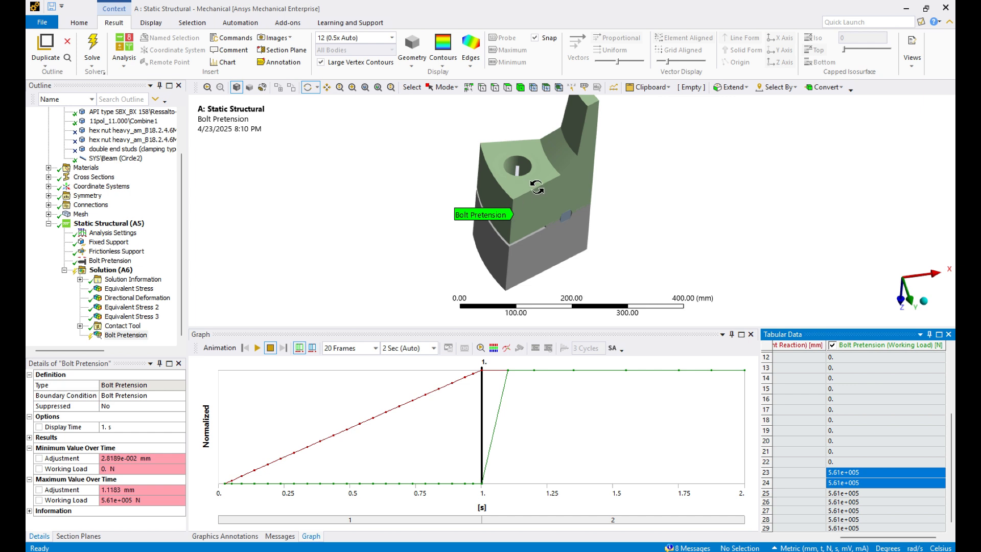
click(842, 503)
click(907, 510)
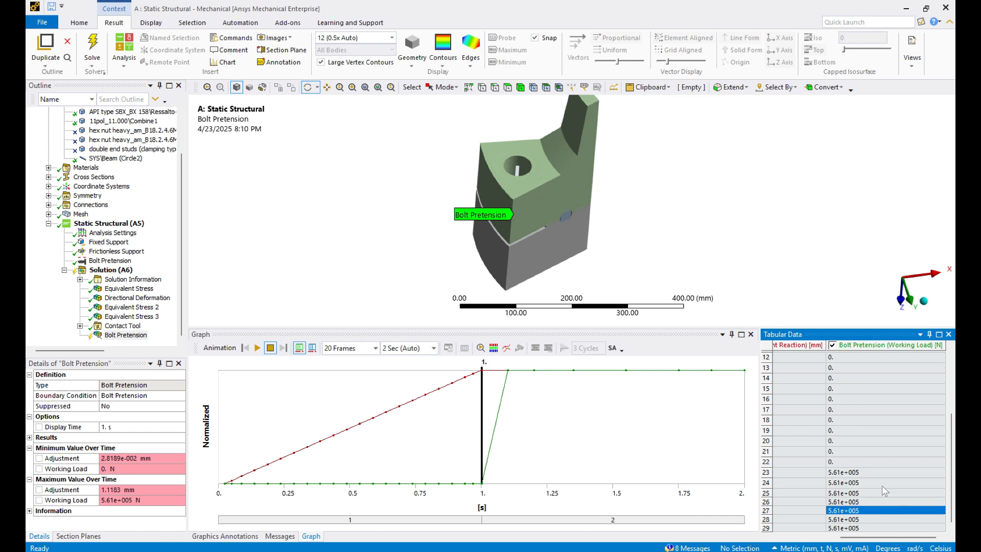
mouse_move(864, 472)
mouse_down()
mouse_move(868, 525)
mouse_move(856, 525)
mouse_move(857, 475)
mouse_up()
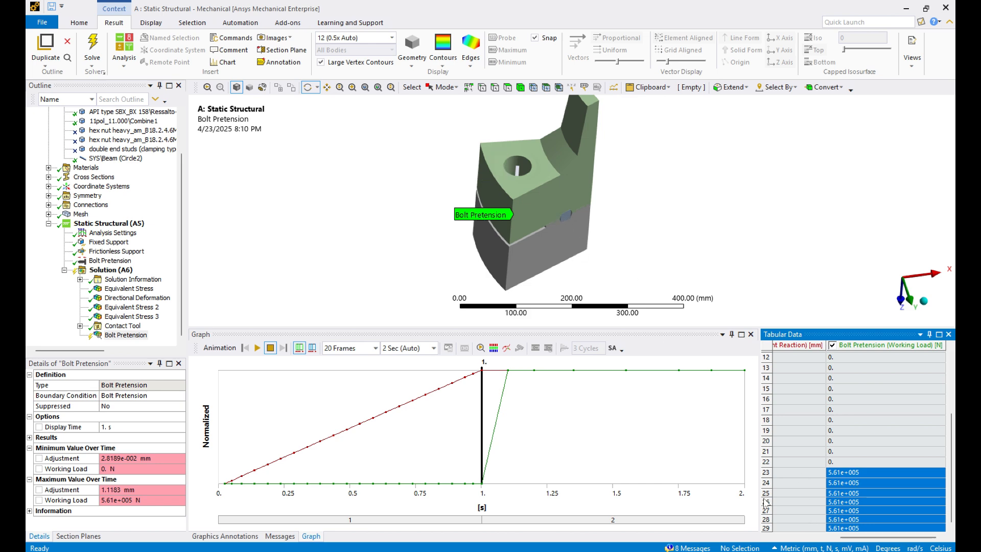
Inspect the all-bodies Equivalent Stress result at the contact between the flanges, and collapse the Geometry branch in the model tree.
click(116, 309)
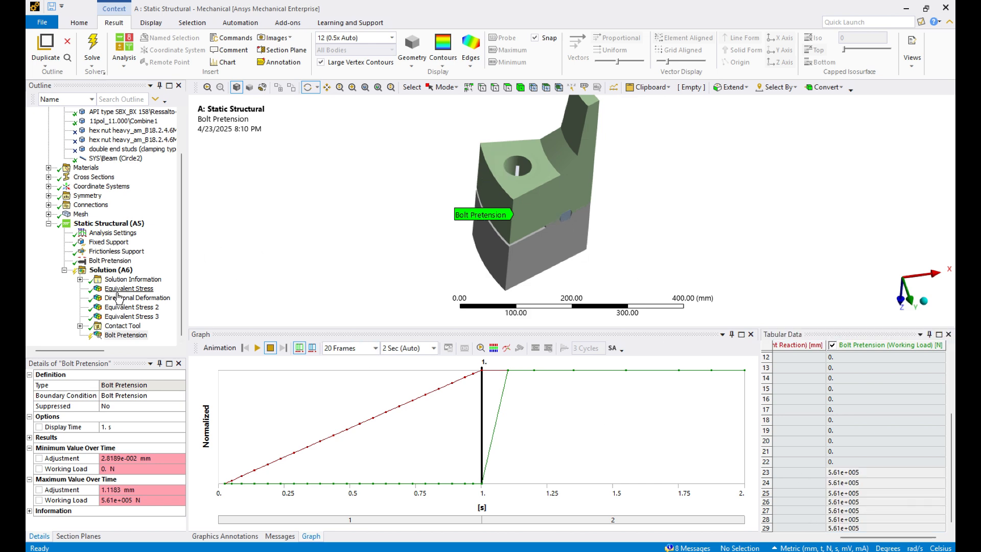
click(123, 289)
scroll(489, 240, up, 4)
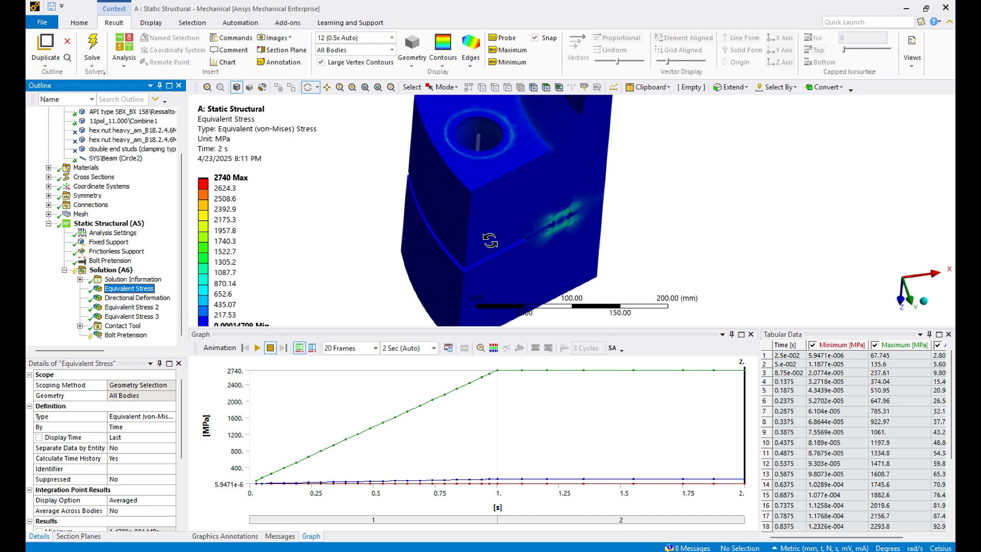
drag(489, 241, 516, 182)
scroll(101, 215, up, 2)
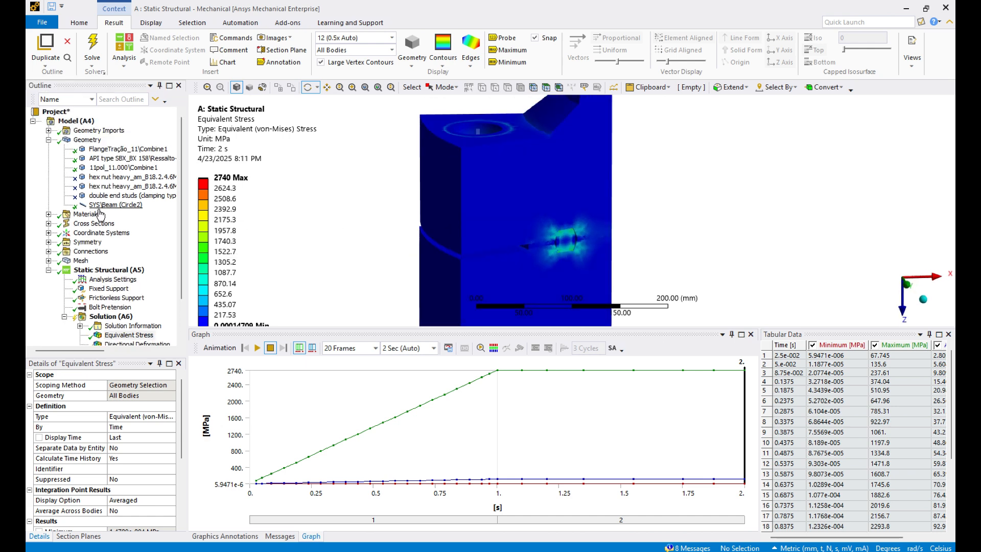
click(49, 140)
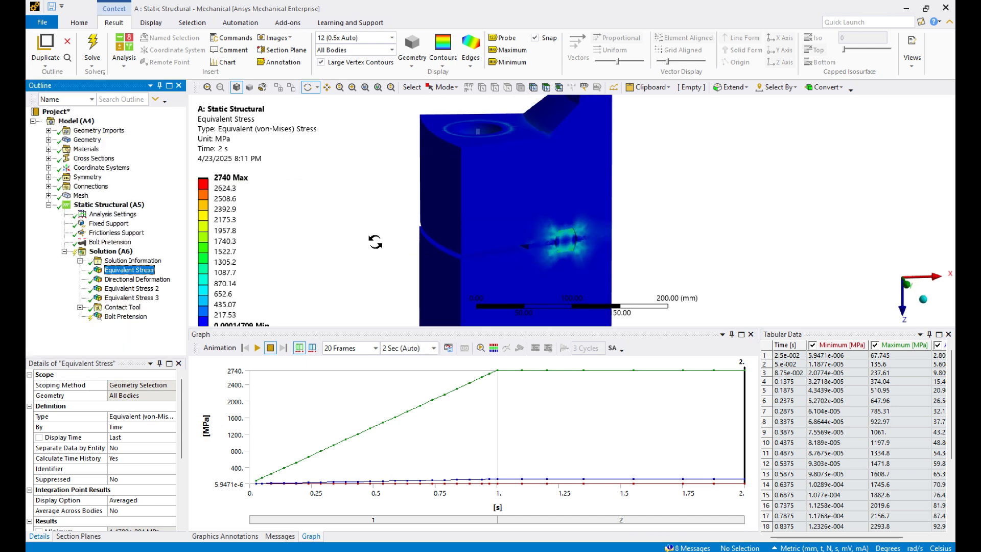
scroll(573, 261, up, 3)
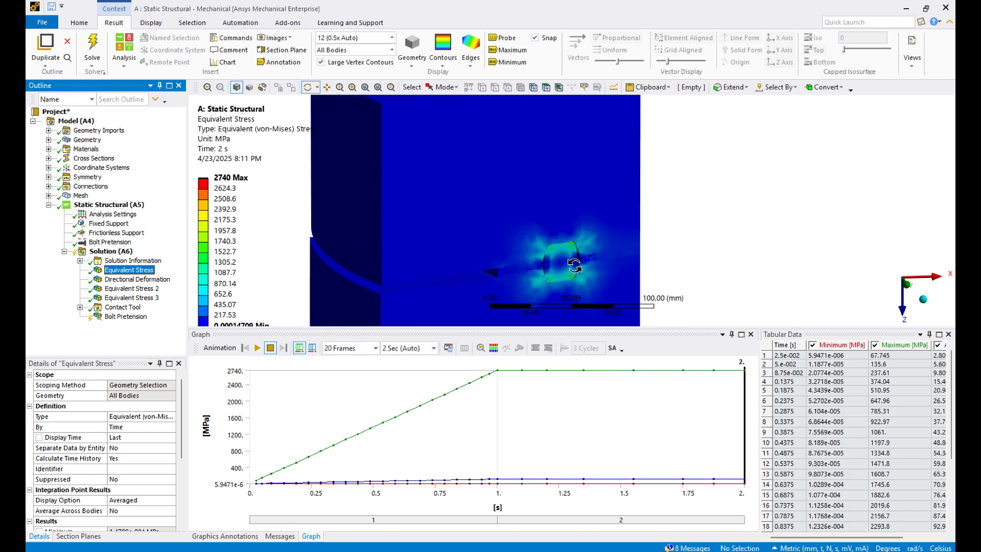
scroll(573, 252, down, 3)
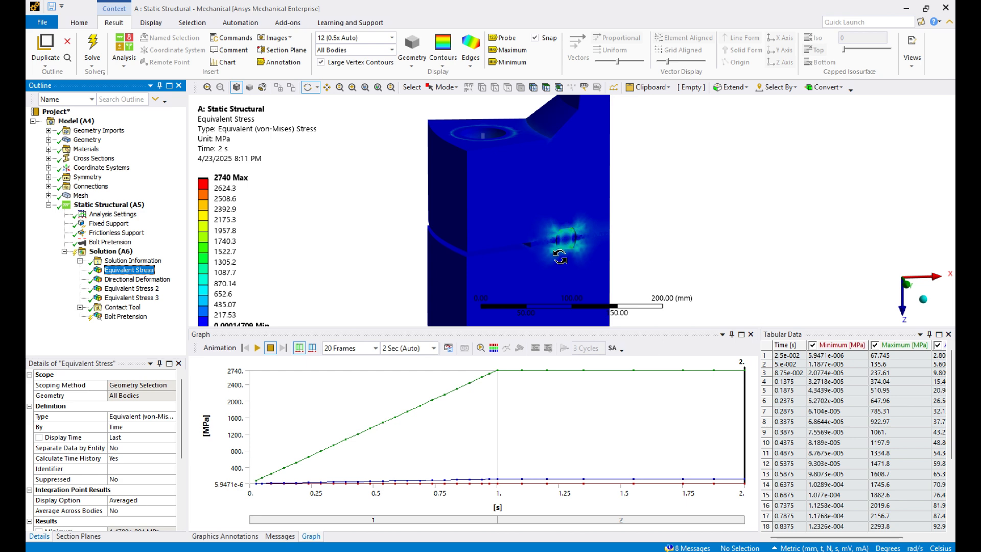
scroll(559, 257, up, 3)
ctrl+middle_drag(558, 244, 600, 232)
scroll(588, 224, down, 3)
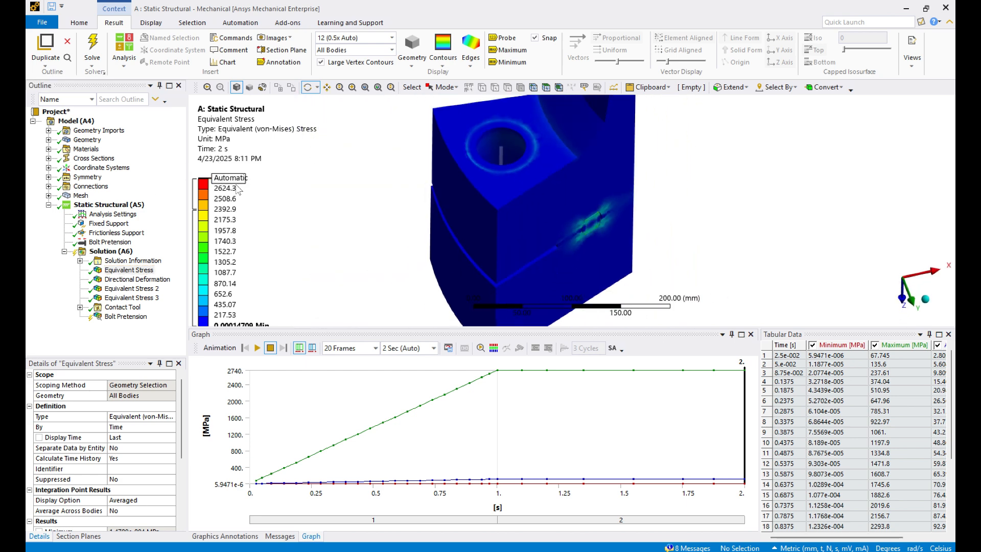
Review Directional Deformation and Equivalent Stress 2, inspect Equivalent Stress 3 around the bolt hole, and return to the all-bodies Equivalent Stress.
click(138, 279)
click(143, 288)
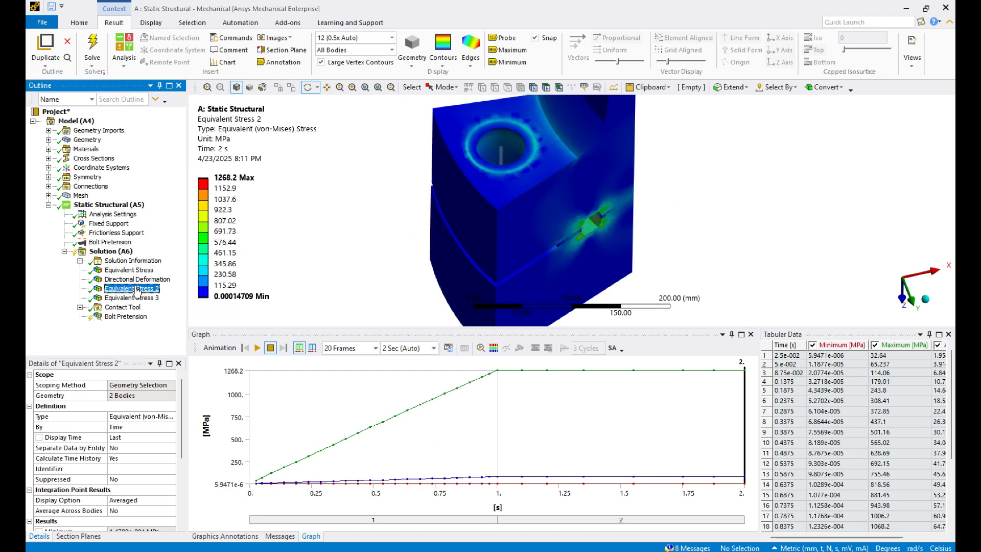
click(137, 298)
mouse_move(537, 231)
mouse_down()
mouse_move(498, 181)
mouse_move(505, 170)
mouse_move(524, 216)
mouse_move(526, 197)
mouse_move(532, 221)
mouse_move(522, 223)
mouse_up()
scroll(519, 184, up, 3)
scroll(523, 223, up, 2)
scroll(523, 223, up, 2)
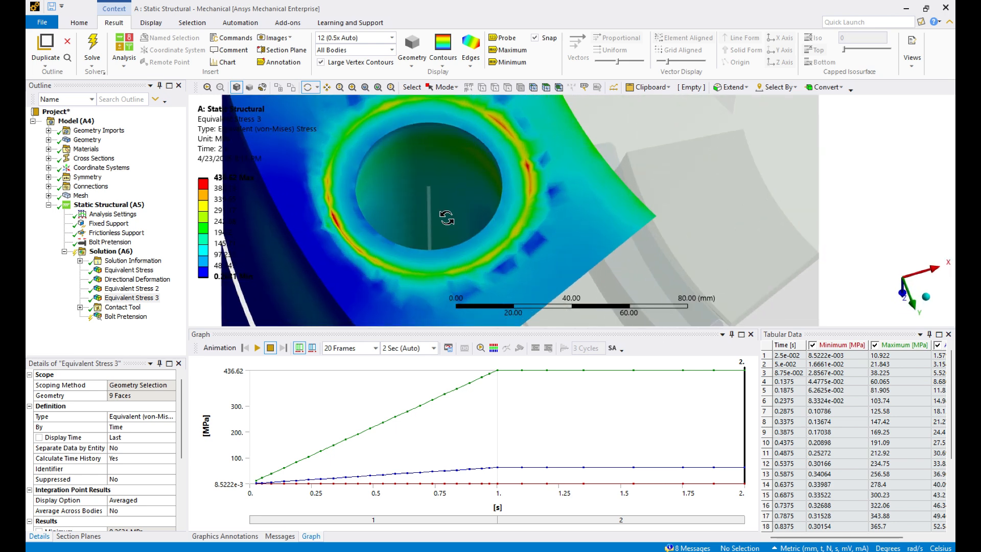
scroll(349, 206, down, 3)
drag(430, 175, 202, 307)
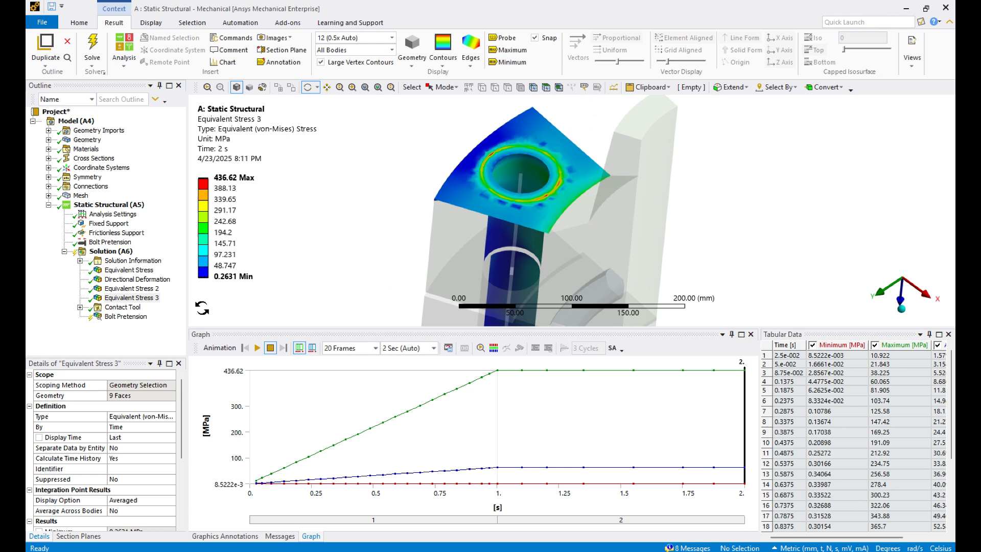
click(145, 270)
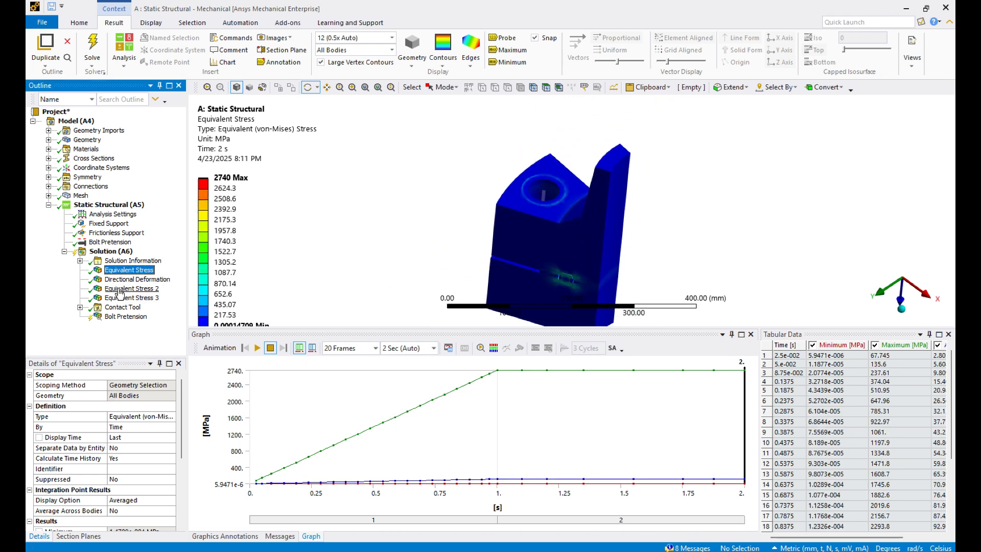
Animate the Z-axis Directional Deformation, examine the flange interface from several angles, and return to the all-bodies Equivalent Stress result.
click(126, 279)
click(257, 348)
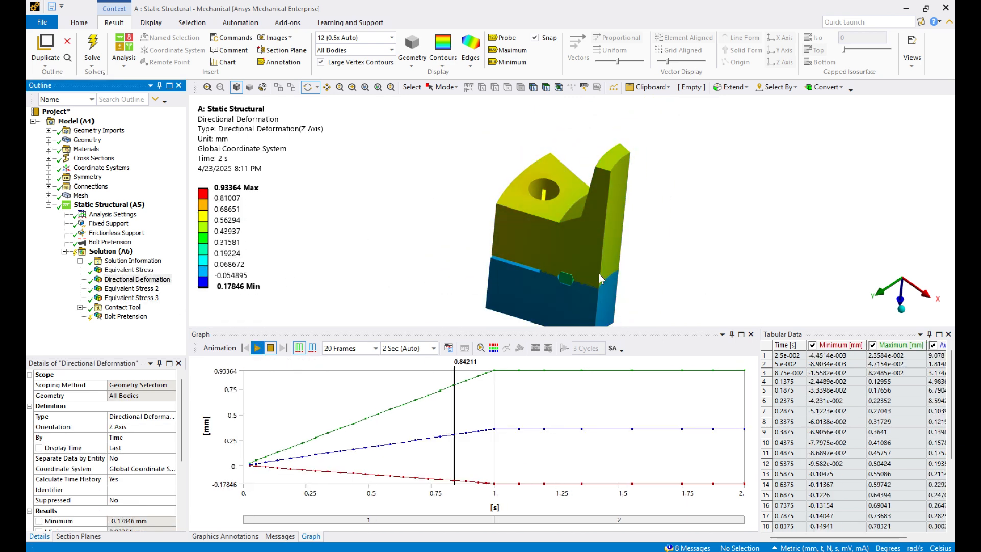
drag(619, 256, 608, 258)
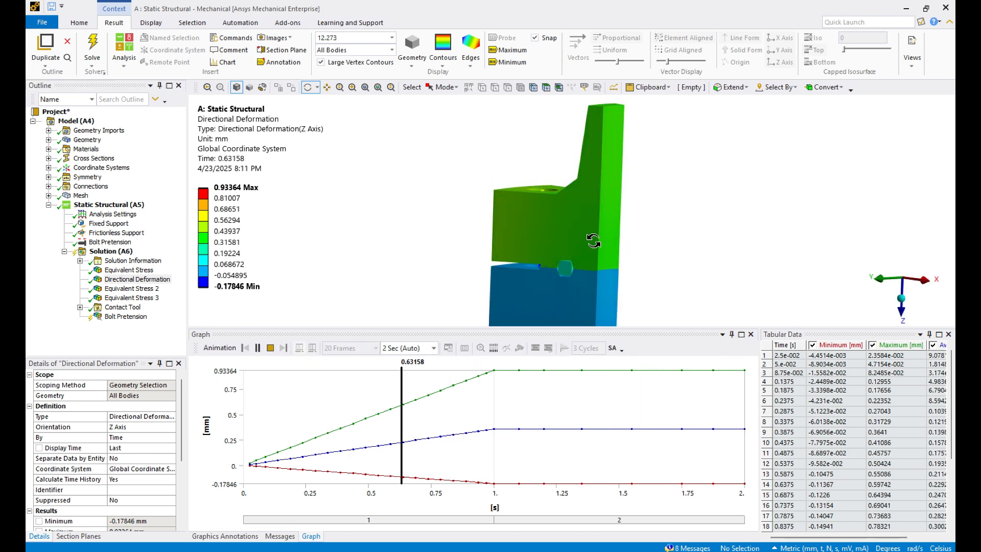
mouse_move(592, 245)
mouse_down()
mouse_move(603, 265)
mouse_move(614, 264)
mouse_move(624, 204)
mouse_move(579, 244)
mouse_up()
scroll(578, 243, up, 3)
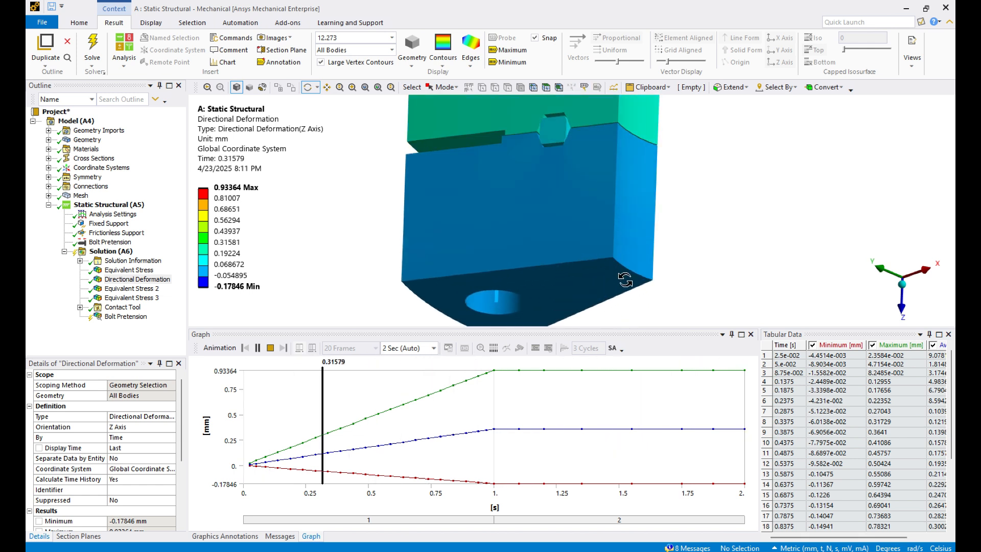
drag(497, 281, 588, 234)
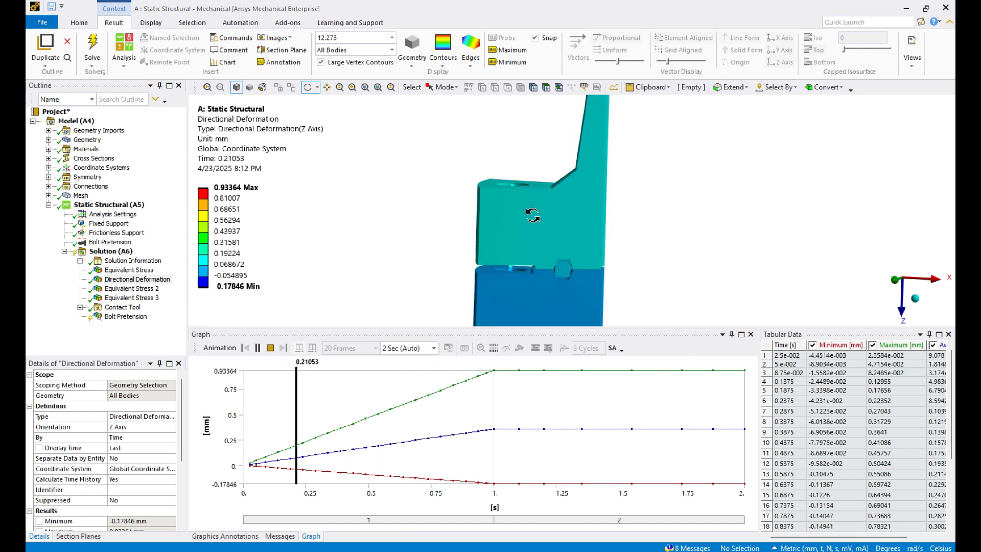
drag(553, 278, 562, 279)
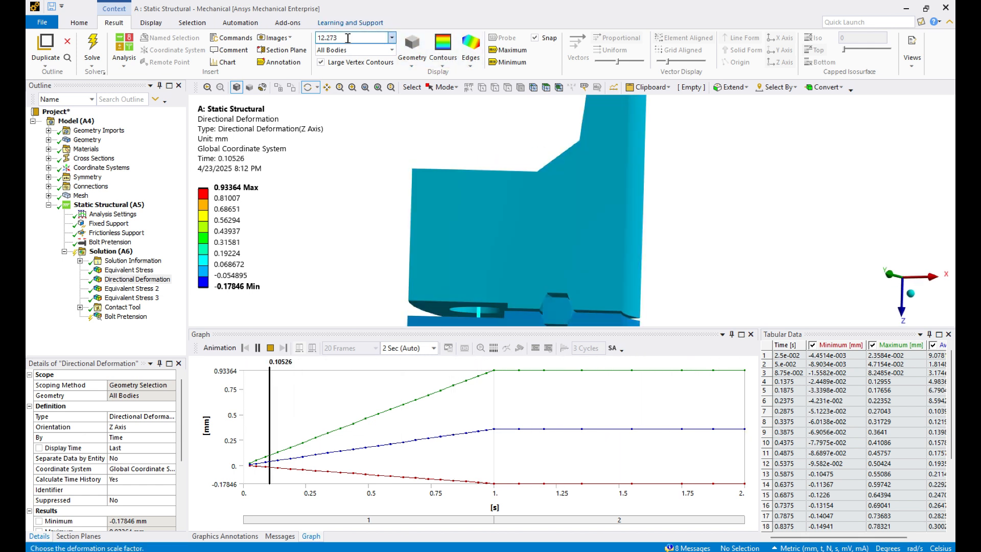
click(392, 38)
click(393, 38)
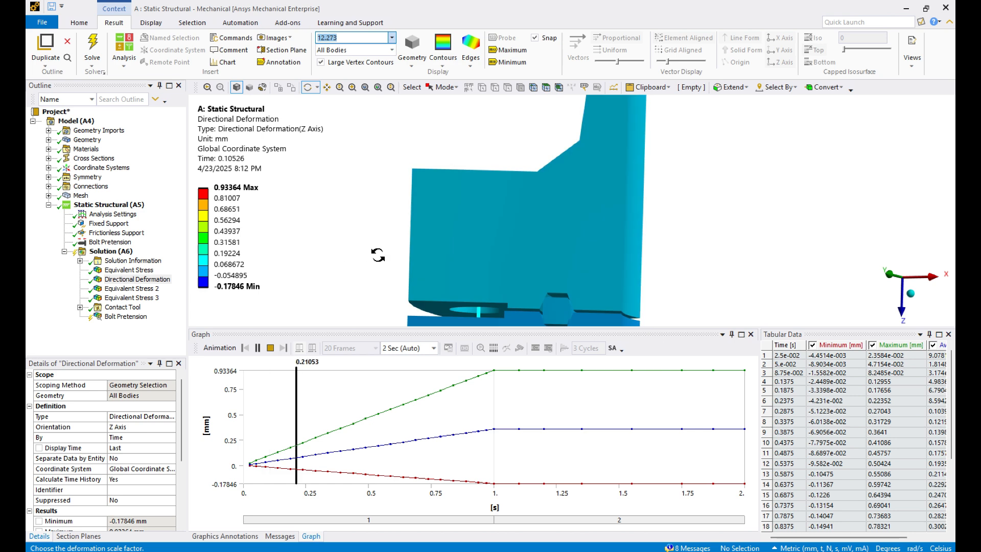
click(128, 270)
drag(435, 261, 381, 223)
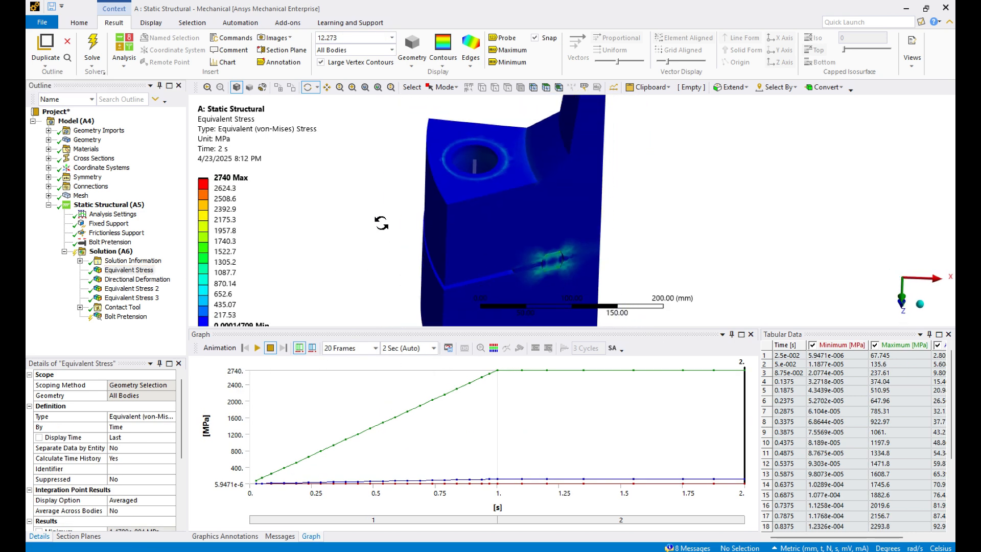
Inspect the constraint equations connecting the bolt to the flanges in Solution Information, and return to the solution statistics.
click(116, 261)
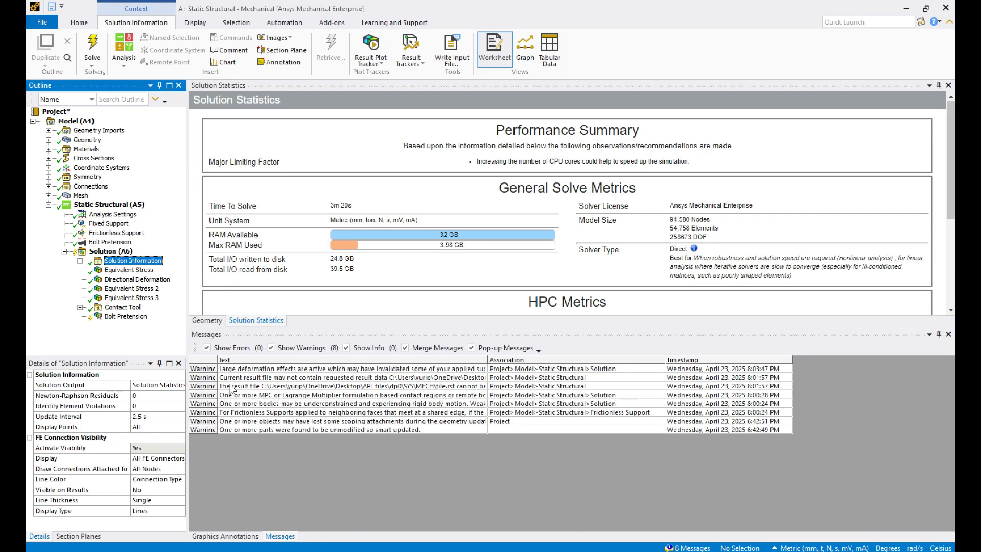
click(207, 320)
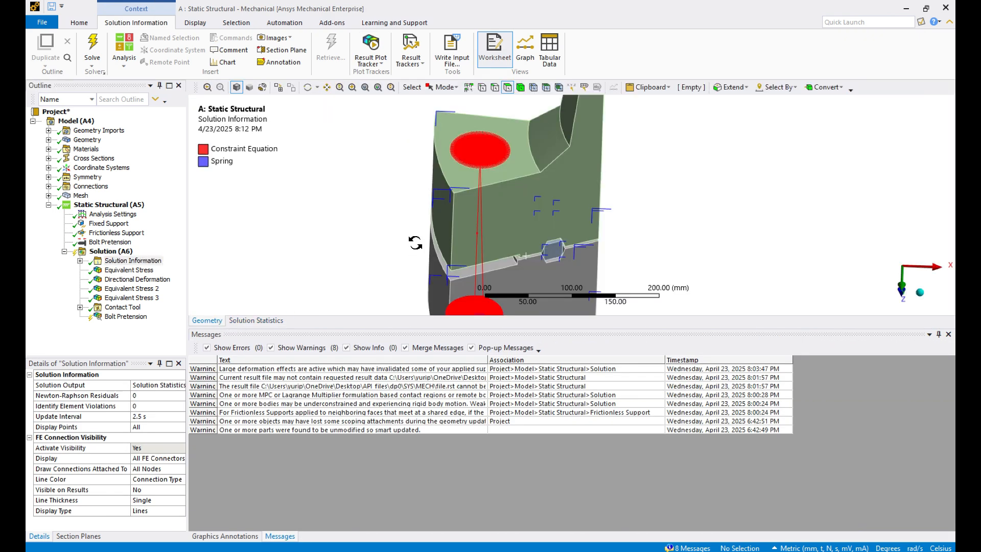
mouse_move(445, 225)
middle_down()
mouse_move(531, 227)
mouse_move(445, 208)
middle_up()
scroll(460, 225, down, 3)
scroll(445, 208, up, 3)
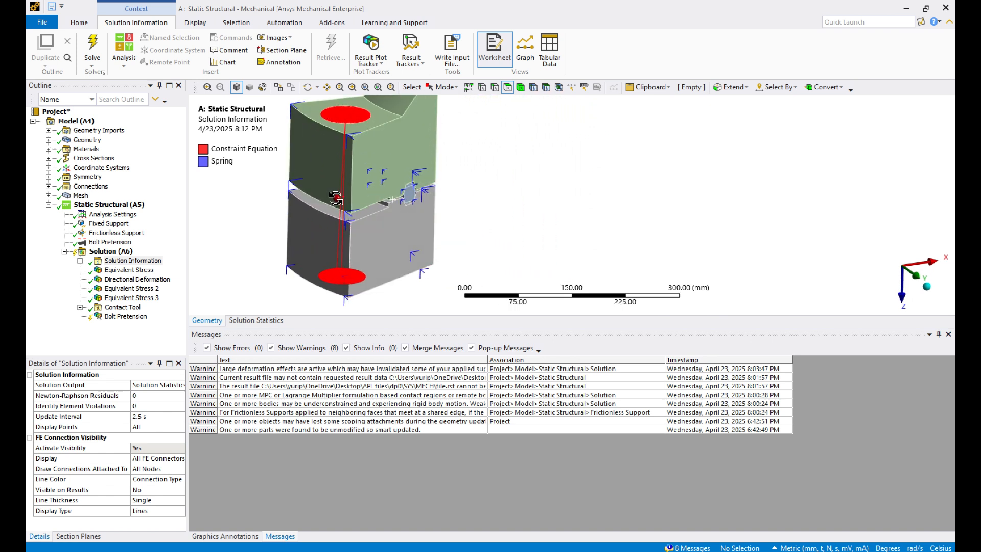
click(346, 117)
click(255, 321)
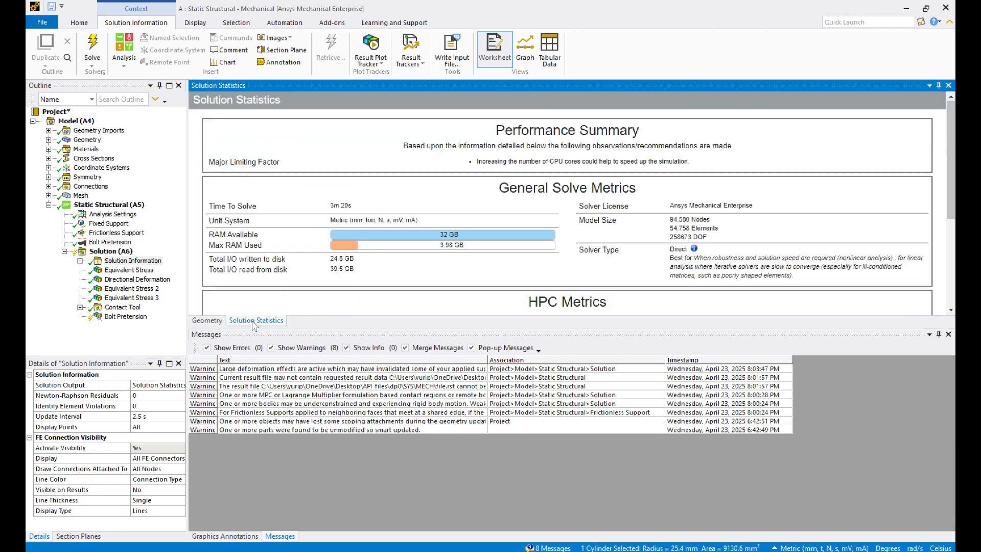
Review the Equivalent Stress, Directional Deformation, Equivalent Stress 2 and Equivalent Stress 3 results in turn.
click(129, 270)
click(137, 279)
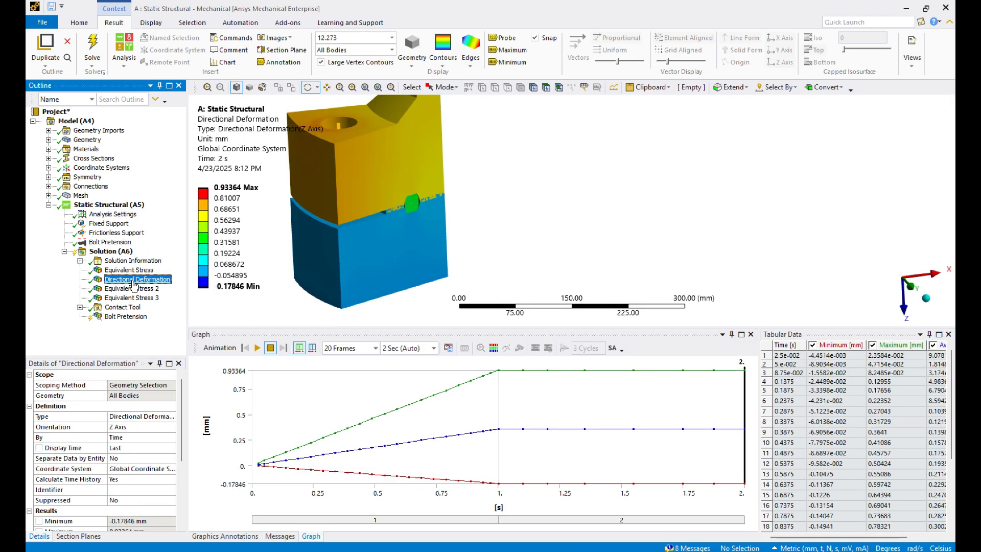
click(128, 289)
click(129, 298)
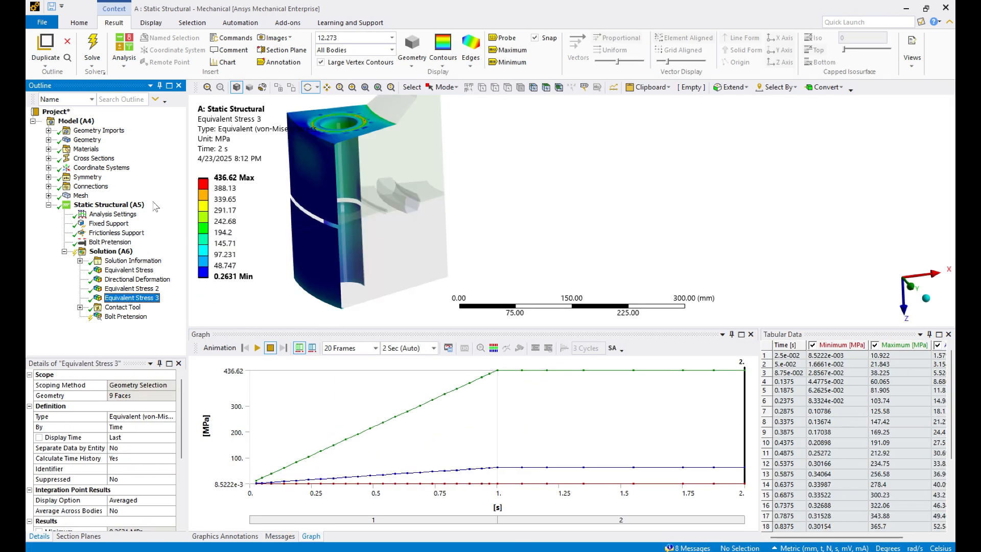
Review the Fixed Support and examine the Bolt Pretension load definition and its location on the flange sector.
click(102, 224)
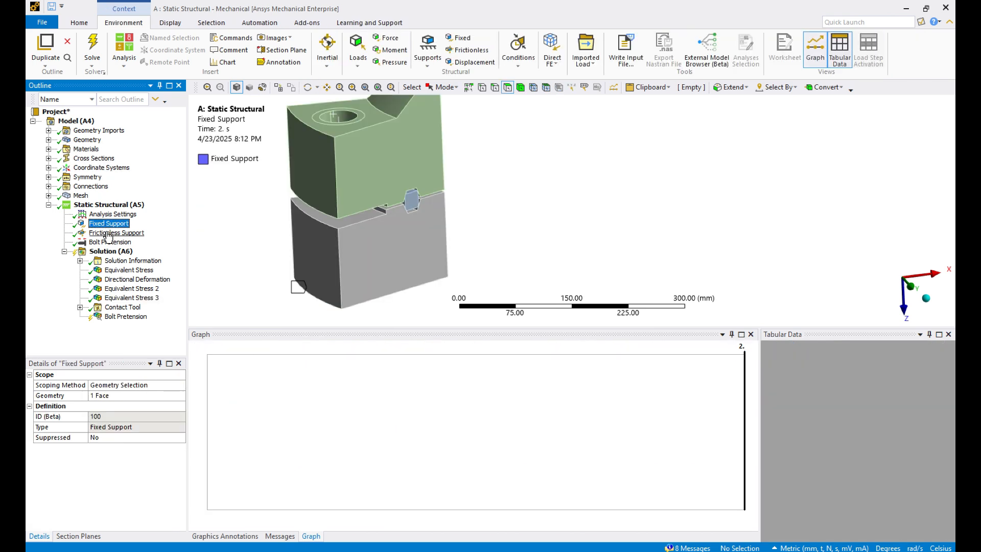
click(110, 242)
ctrl+middle_drag(336, 239, 497, 238)
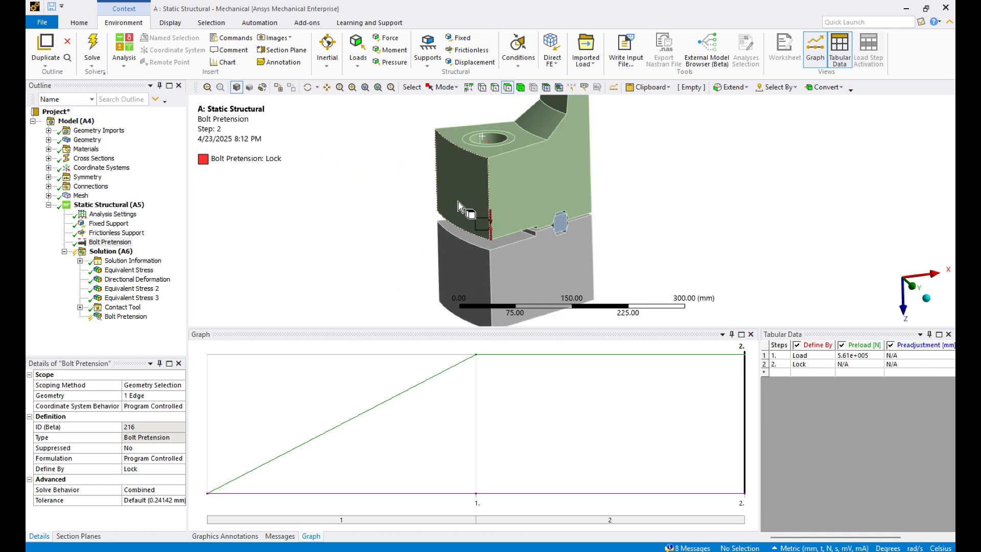
scroll(483, 209, up, 4)
middle_drag(454, 200, 480, 199)
scroll(486, 199, down, 4)
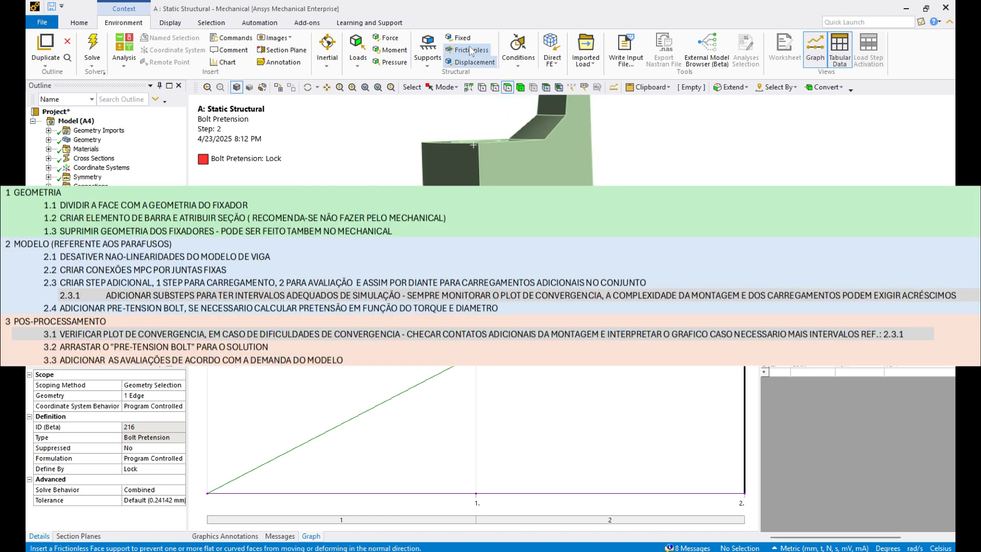